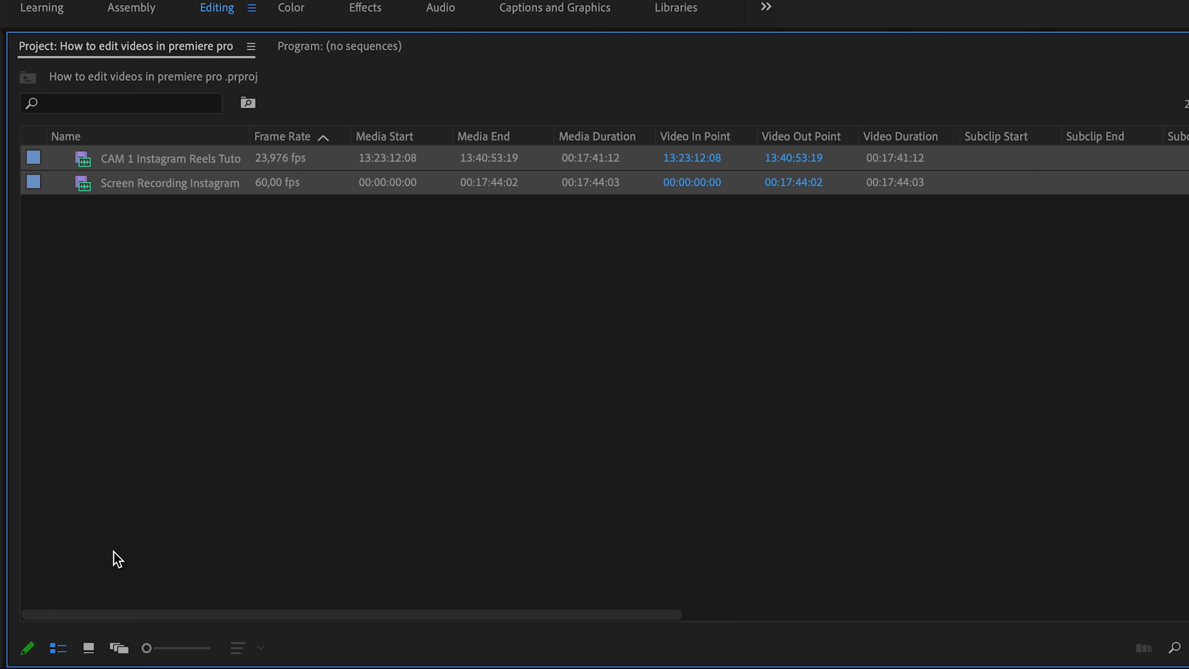
# Try the freeform layout for the project's clips, and leave them displayed as icon thumbnails.
pyautogui.click(88, 649)
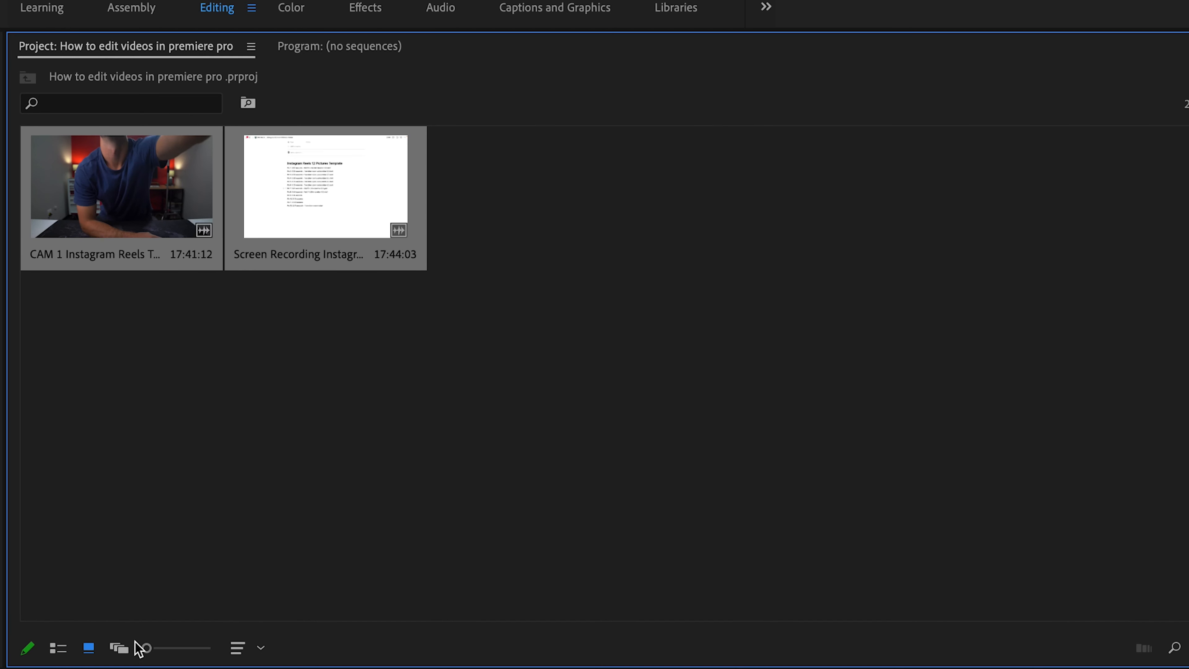
pyautogui.click(120, 649)
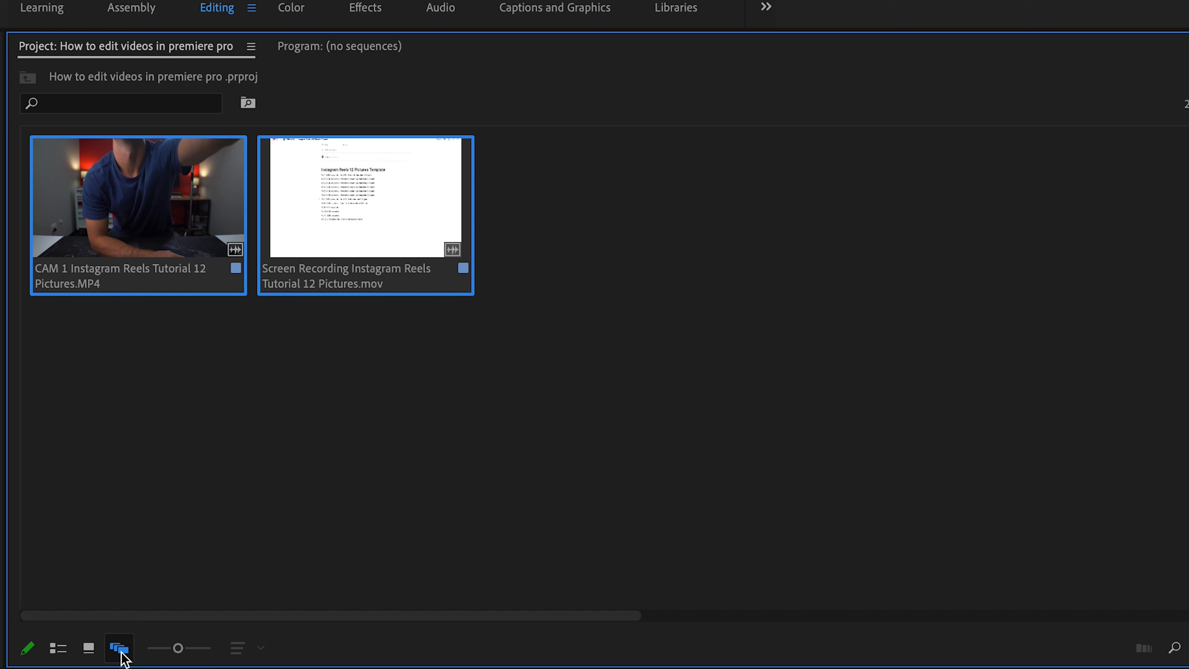
pyautogui.click(87, 647)
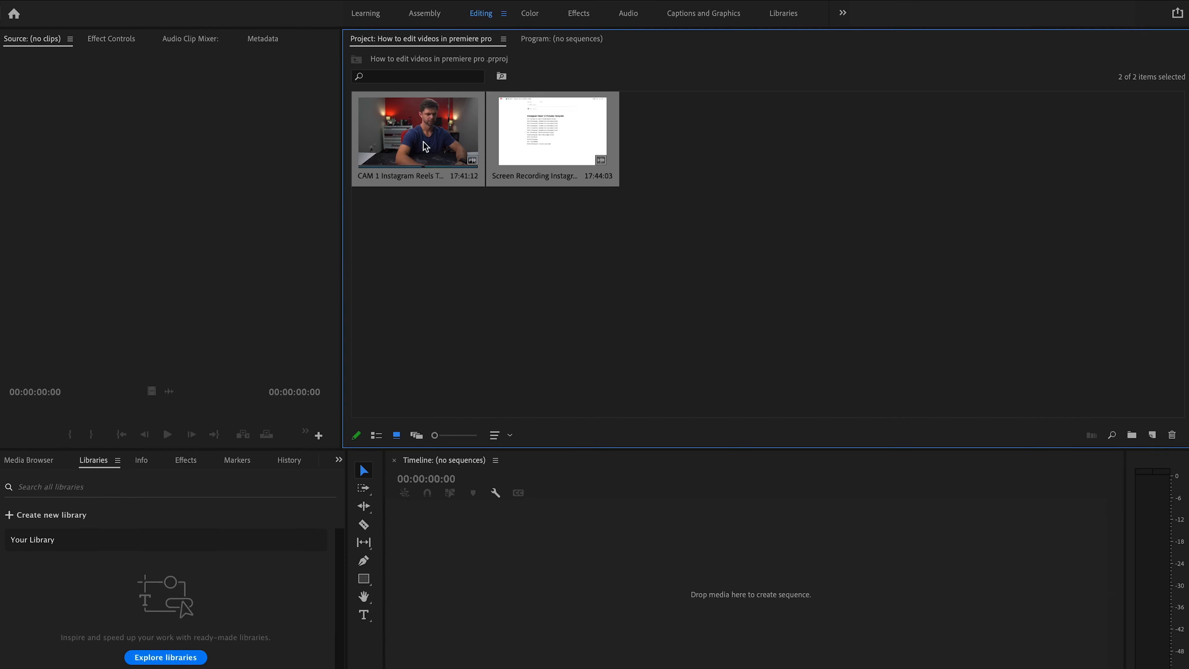
# Preview the CAM 1 clip and the screen recording clip in the Source monitor, scrubbing through each.
pyautogui.doubleClick(411, 133)
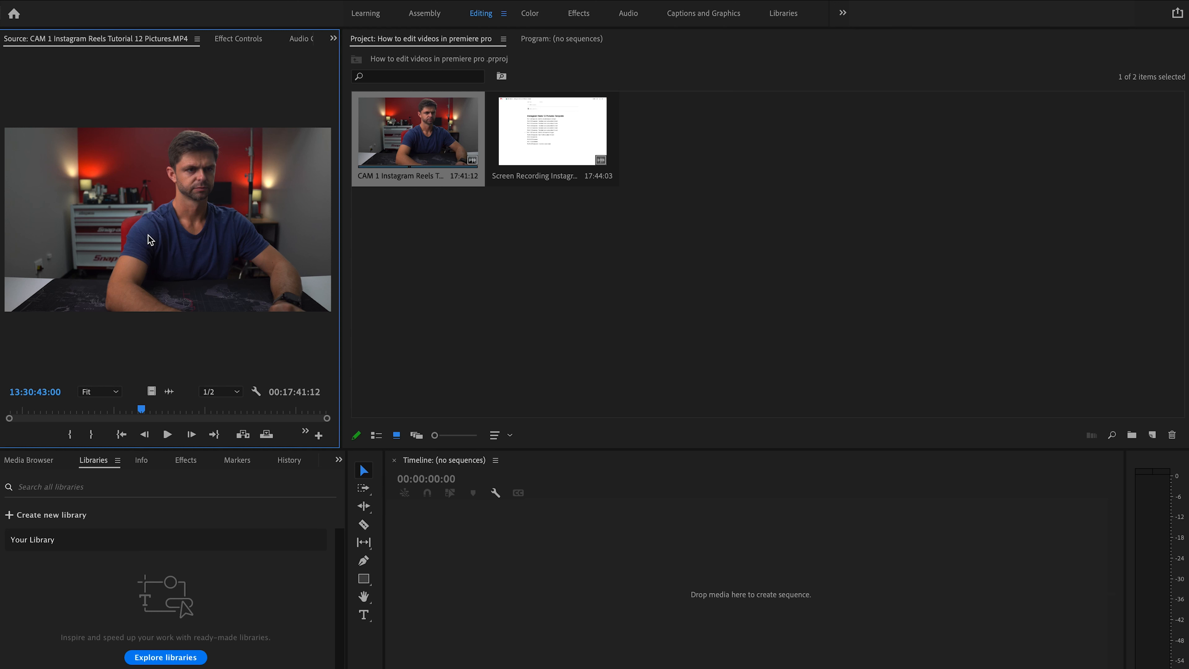
pyautogui.moveTo(75, 411)
pyautogui.mouseDown()
pyautogui.moveTo(180, 411)
pyautogui.moveTo(51, 413)
pyautogui.moveTo(79, 413)
pyautogui.mouseUp()
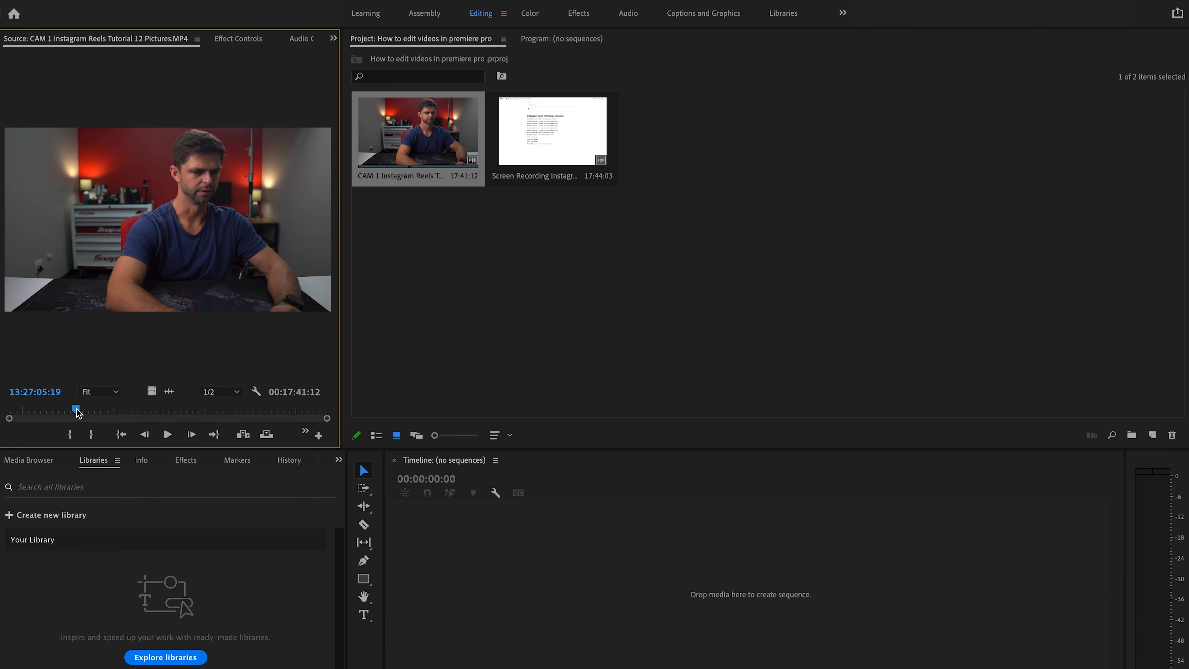
pyautogui.doubleClick(536, 149)
pyautogui.moveTo(75, 410); pyautogui.dragTo(147, 415)
pyautogui.click(720, 279)
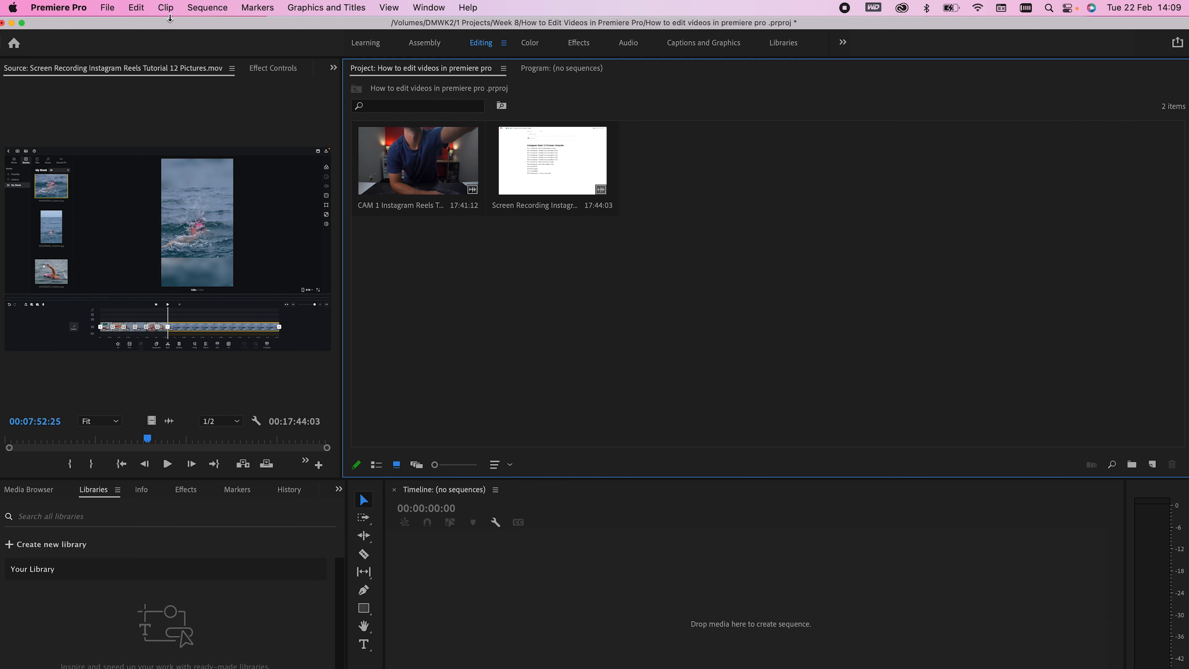
pyautogui.click(107, 10)
pyautogui.moveTo(221, 29)
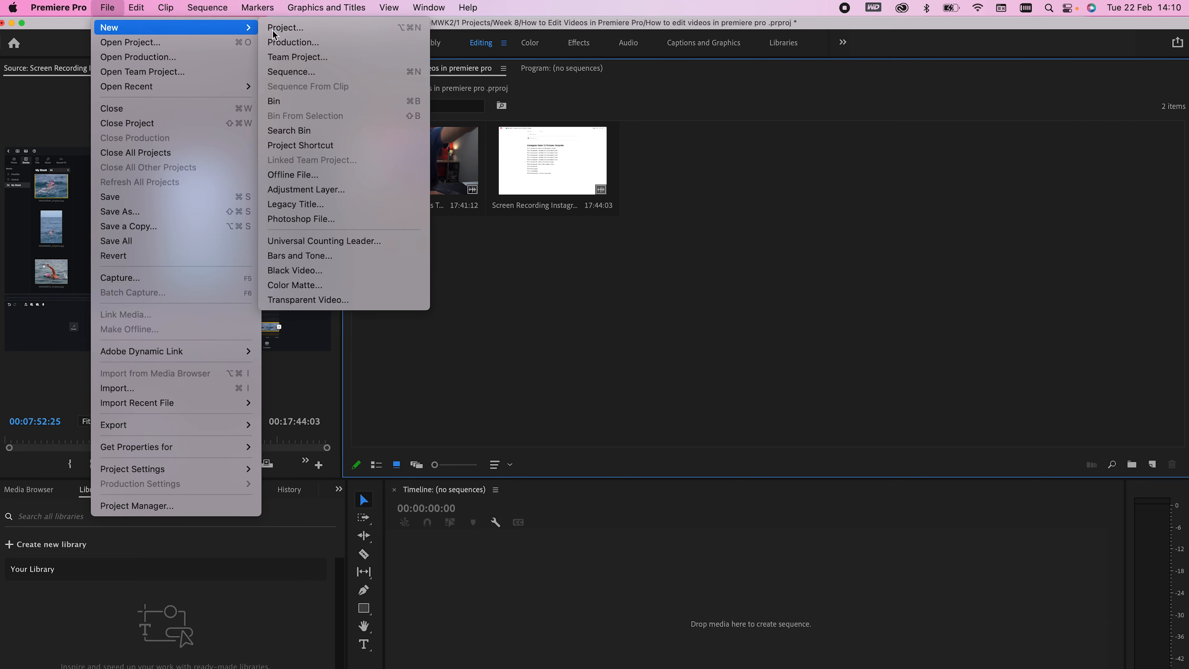
pyautogui.click(309, 75)
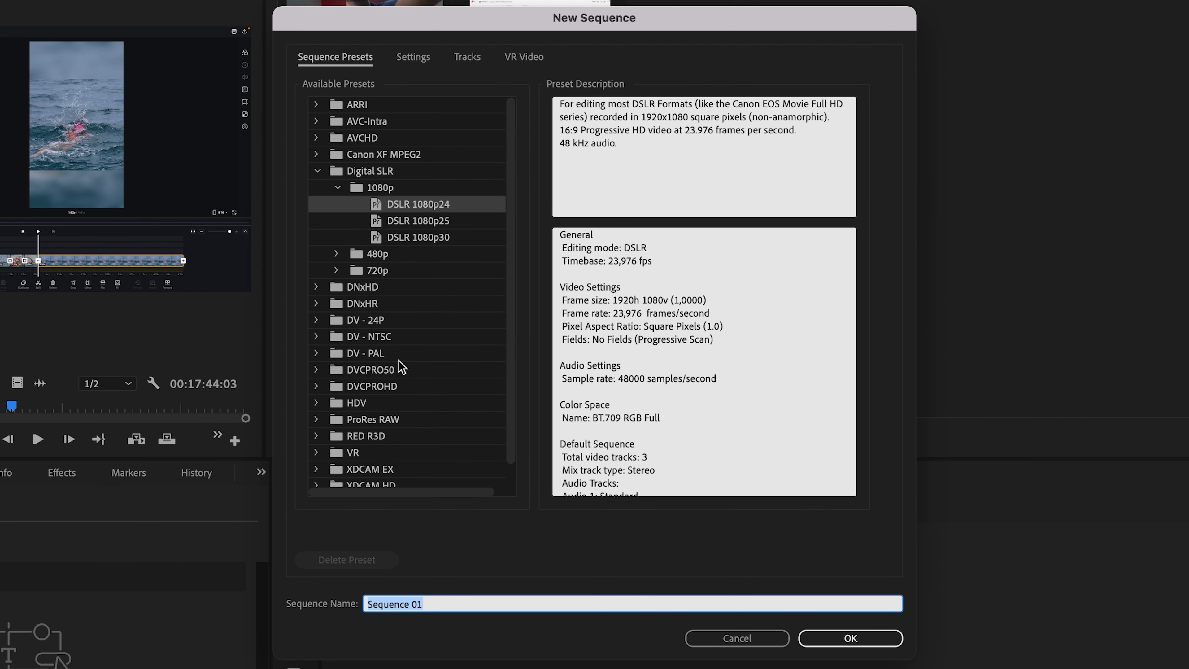
pyautogui.click(412, 63)
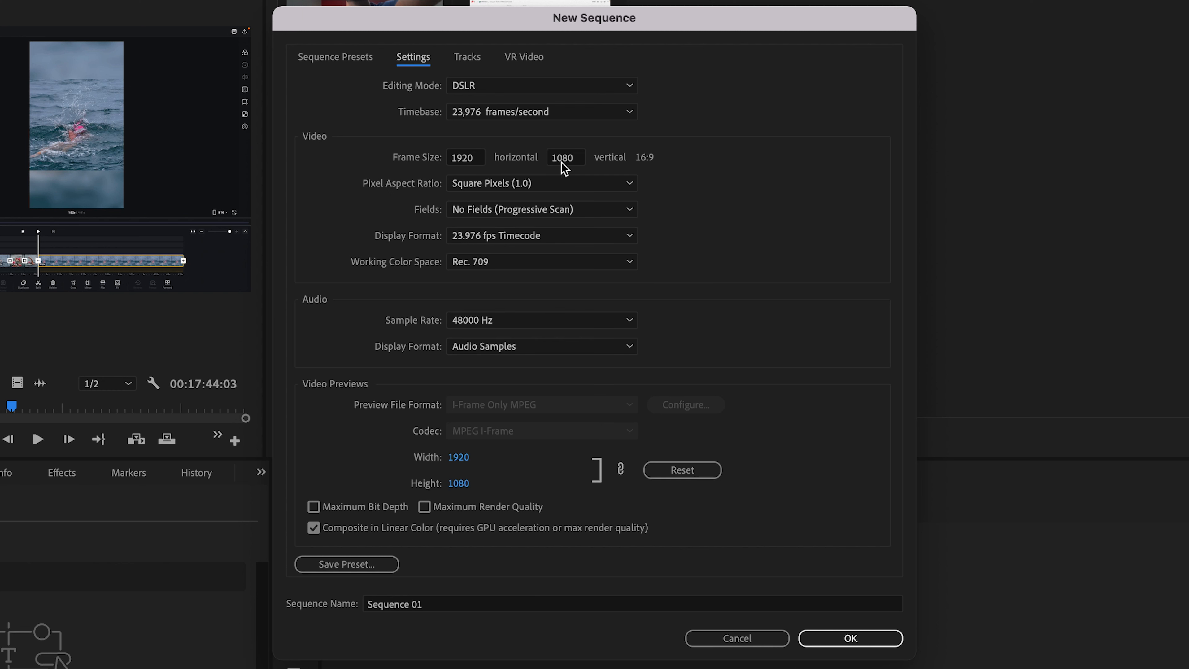
pyautogui.click(414, 604)
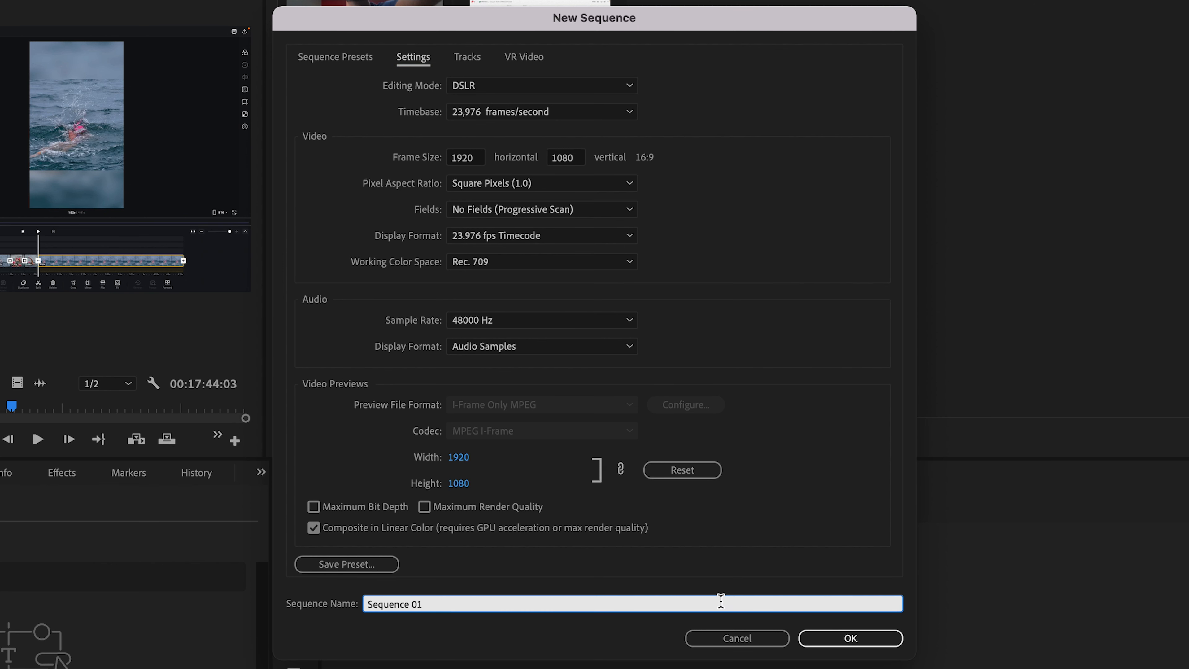
pyautogui.click(763, 642)
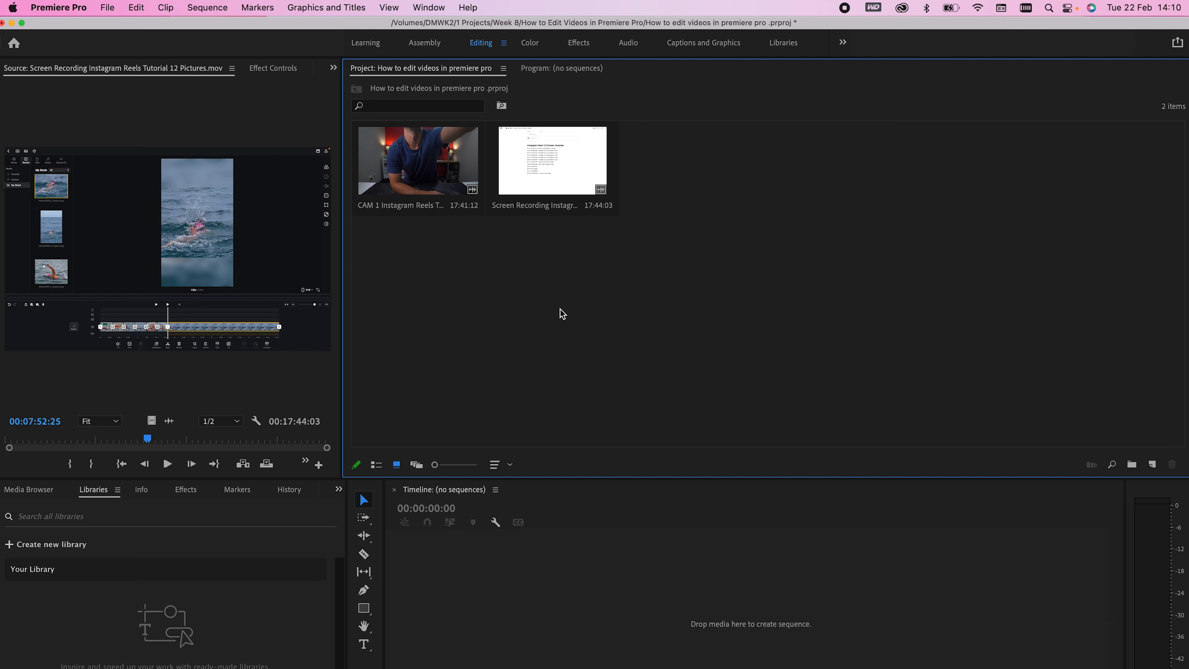
# Create a new sequence from the CAM 1 Instagram Reels Tutorial clip so it matches the clip's settings.
pyautogui.click(413, 161)
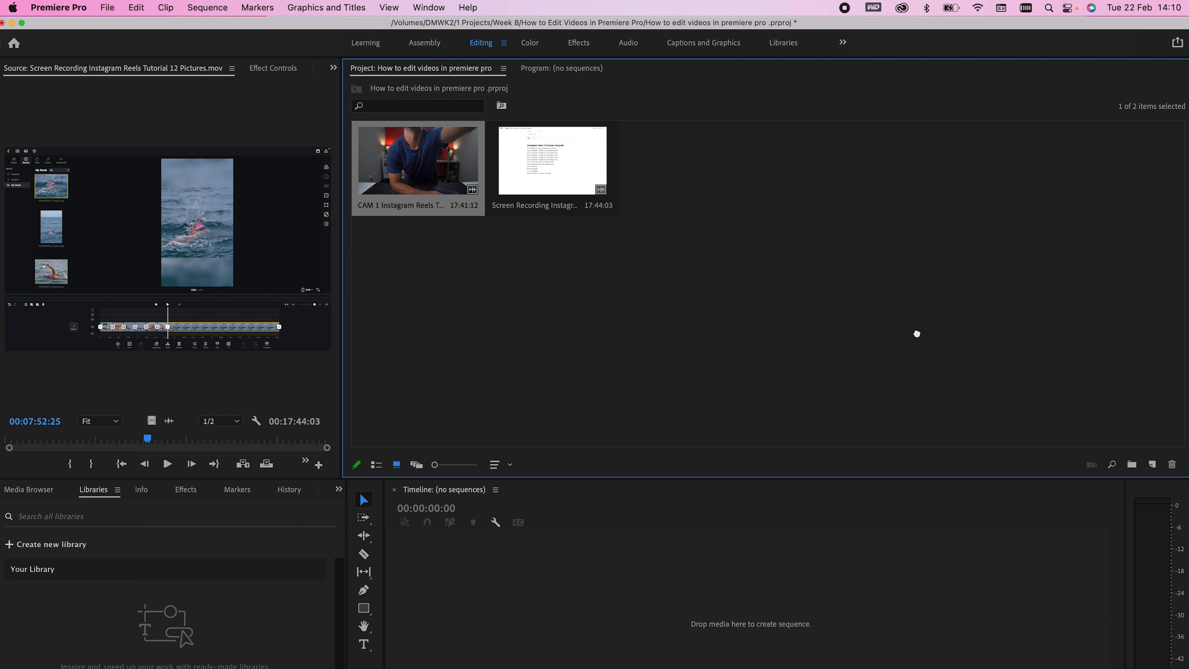
pyautogui.moveTo(1097, 389); pyautogui.dragTo(1152, 465)
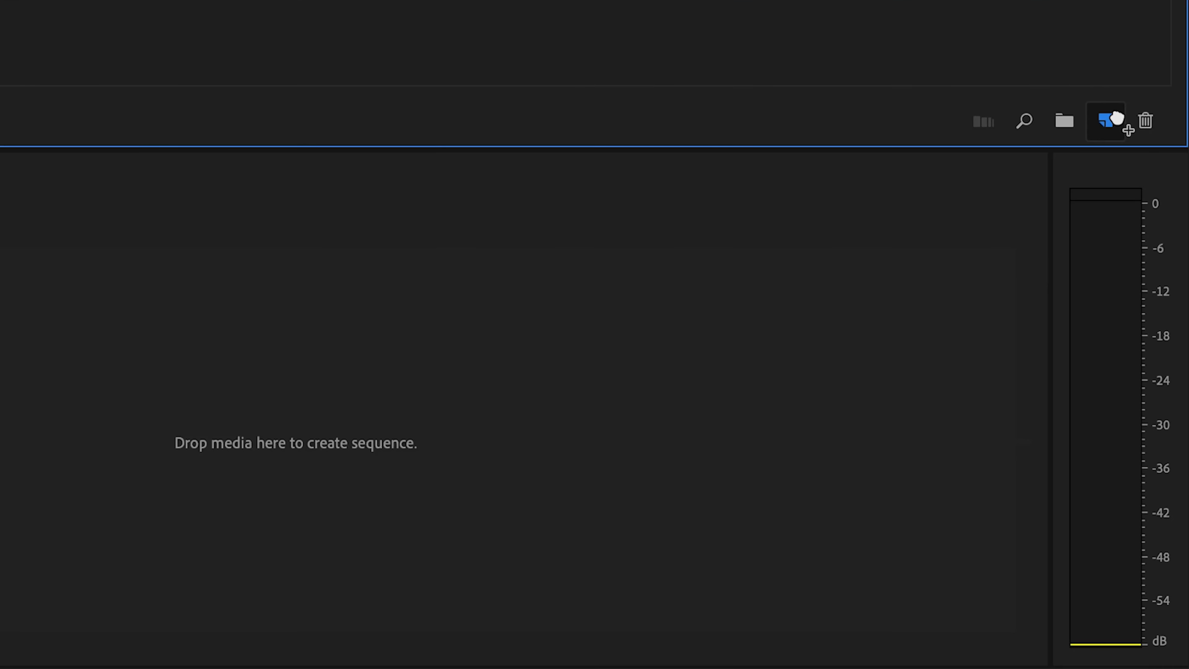
pyautogui.moveTo(1111, 124); pyautogui.dragTo(1108, 125)
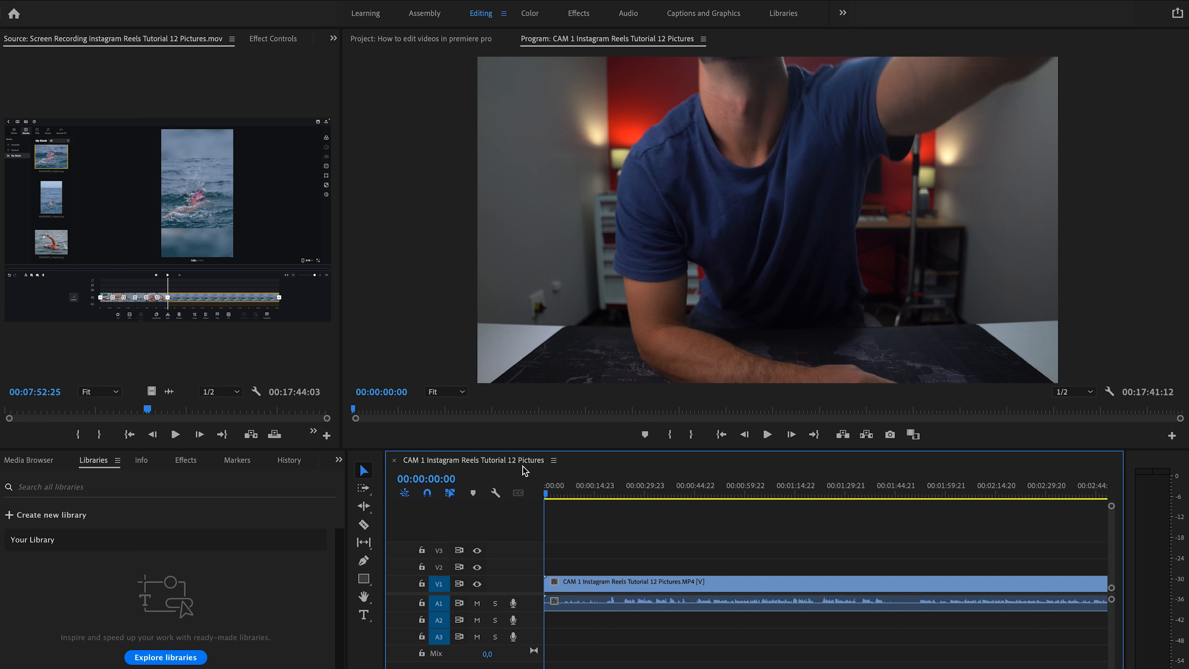
# Rename the new sequence in the project as "Instagram Reels Tutorial Edit".
pyautogui.click(421, 39)
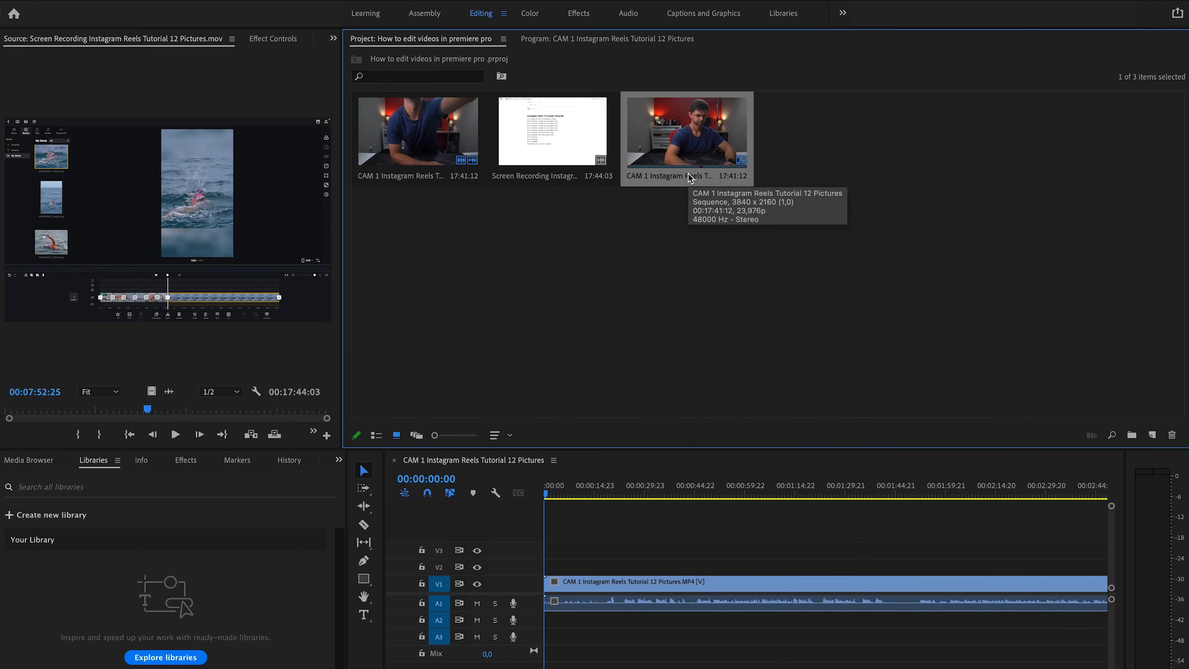
pyautogui.rightClick(807, 399)
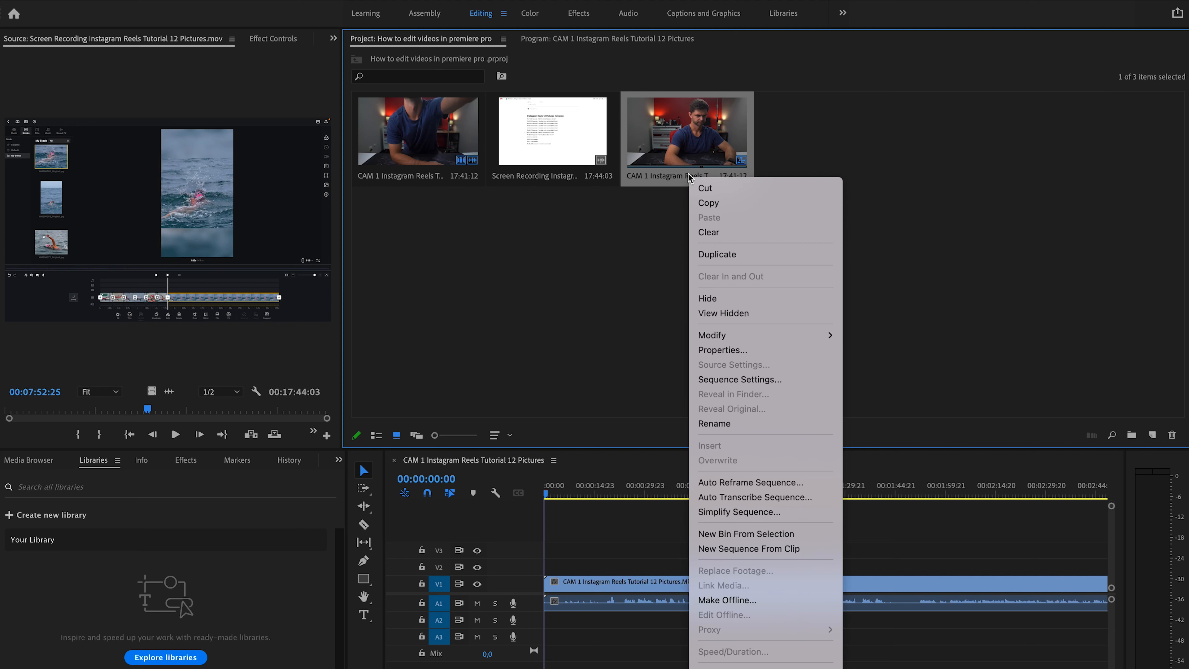
pyautogui.click(728, 423)
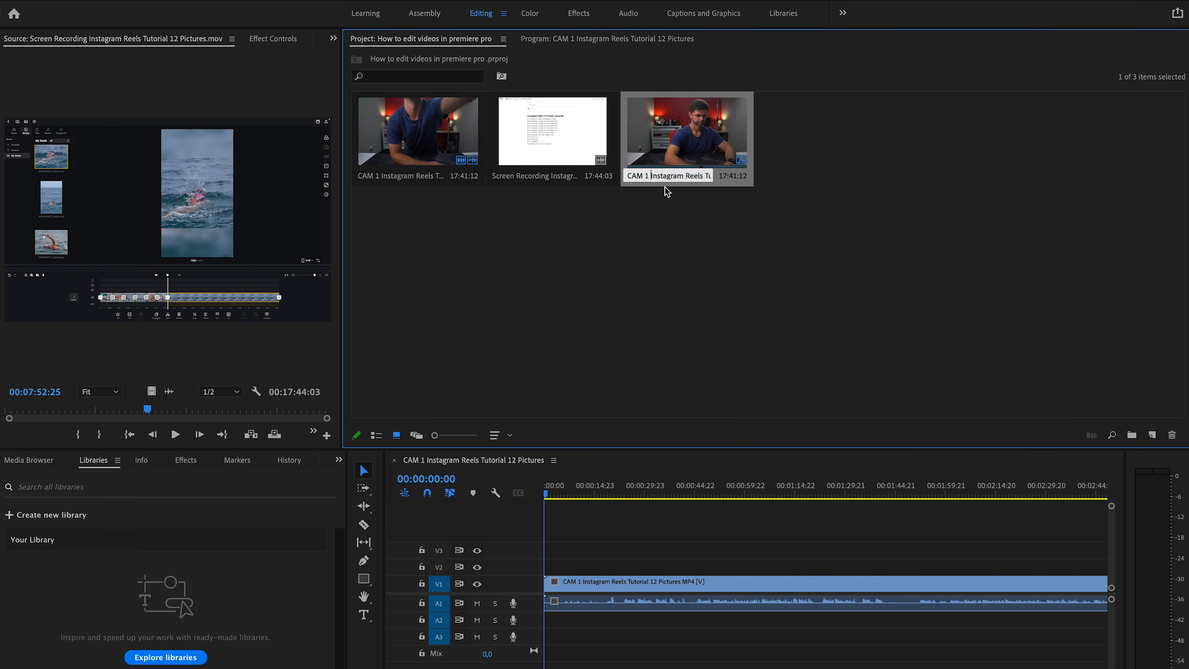
pyautogui.press('BackSpace')
pyautogui.press('BackSpace')
pyautogui.press('BackSpace')
pyautogui.press('BackSpace')
pyautogui.press('BackSpace')
pyautogui.press('BackSpace')
pyautogui.moveTo(706, 177); pyautogui.dragTo(748, 179)
pyautogui.write('Edit')
pyautogui.click(698, 210)
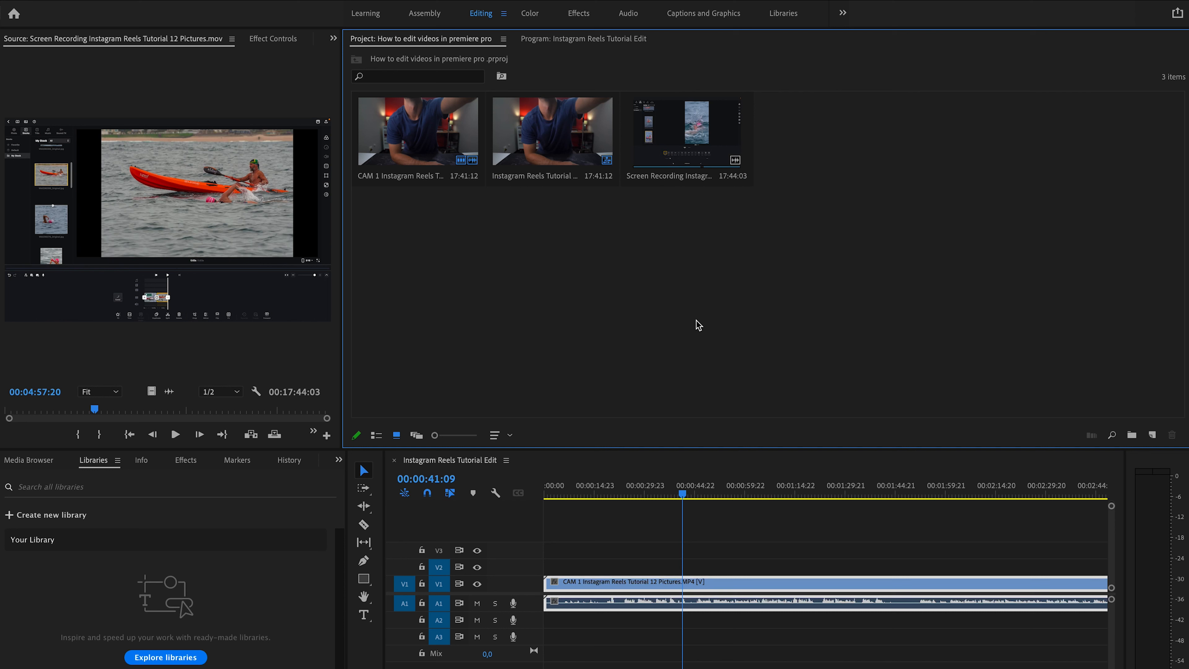
# Place the screen recording clip on track V2 above the camera clip and enlarge audio tracks A1 and A2.
pyautogui.moveTo(688, 140); pyautogui.dragTo(549, 569)
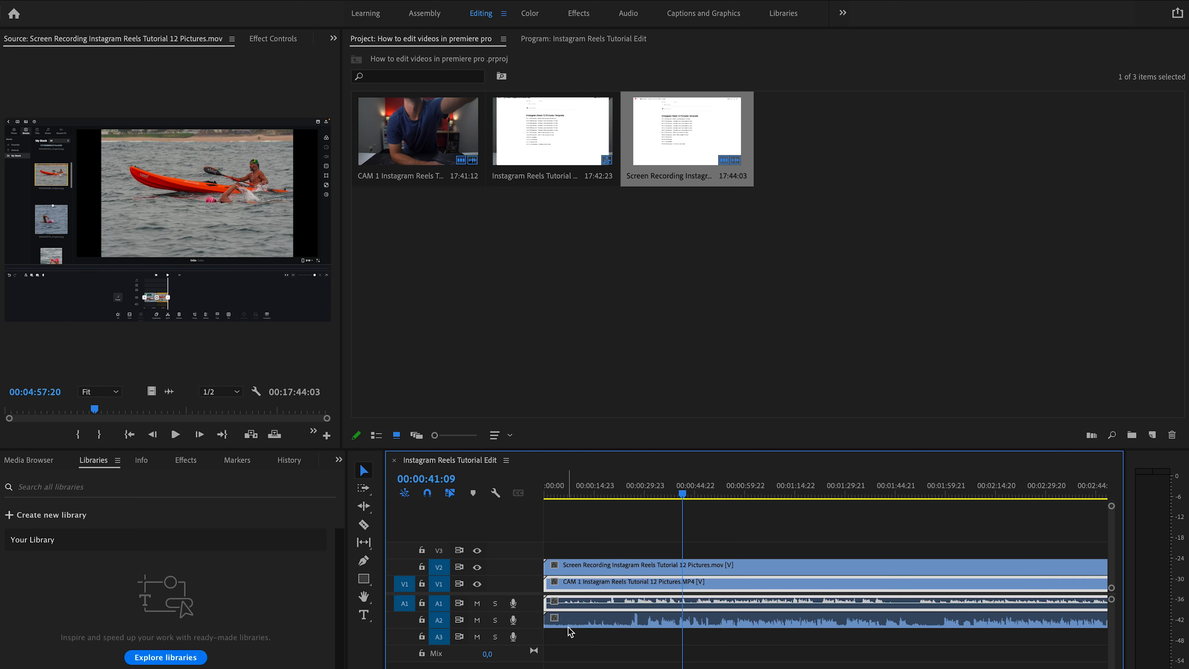
pyautogui.moveTo(527, 612); pyautogui.dragTo(529, 631)
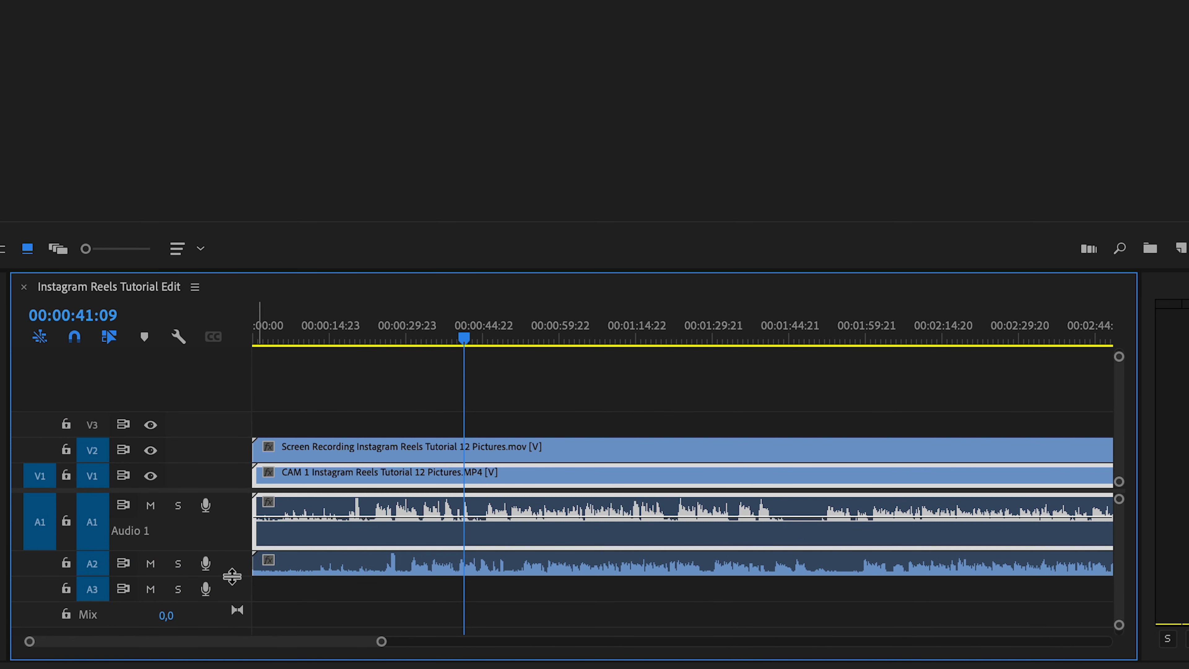
pyautogui.moveTo(232, 577); pyautogui.dragTo(232, 617)
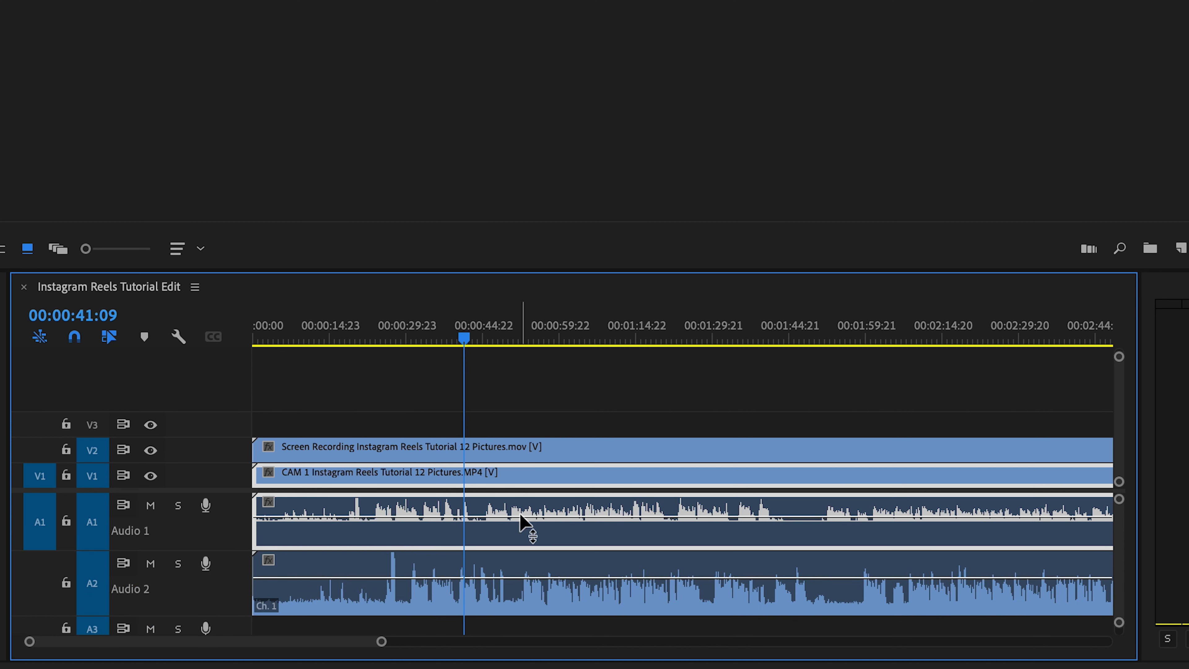
# Synchronize the camera and screen recording clips in the timeline by audio, using track channel 1.
pyautogui.moveTo(520, 514)
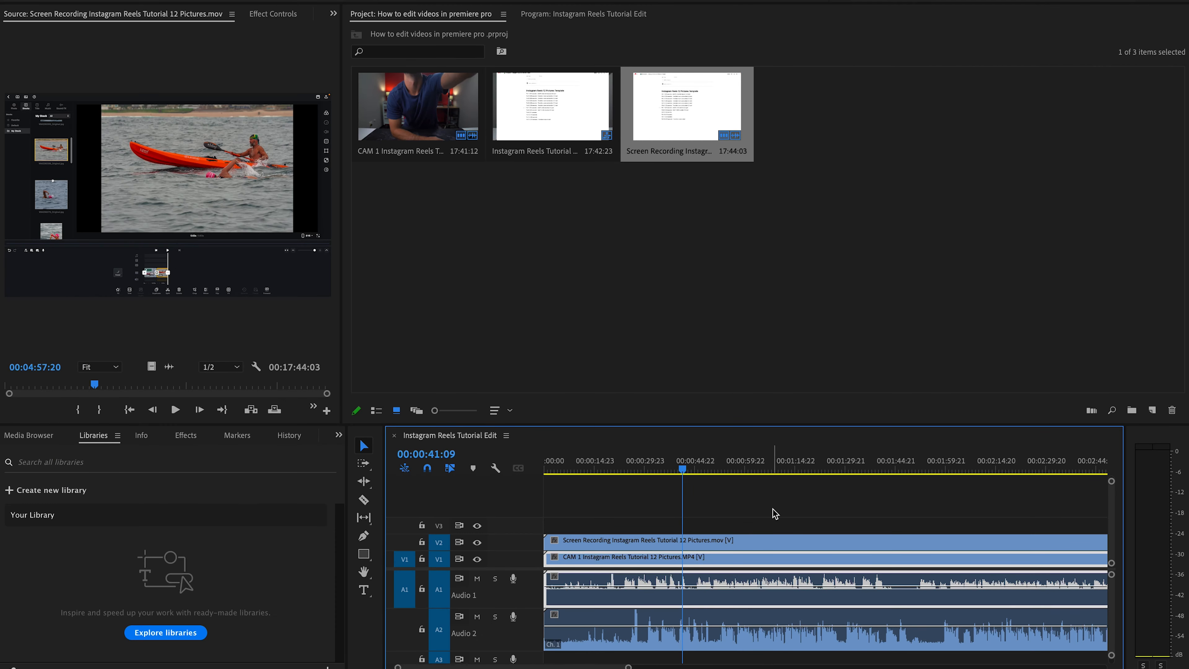
pyautogui.moveTo(774, 513); pyautogui.dragTo(712, 589)
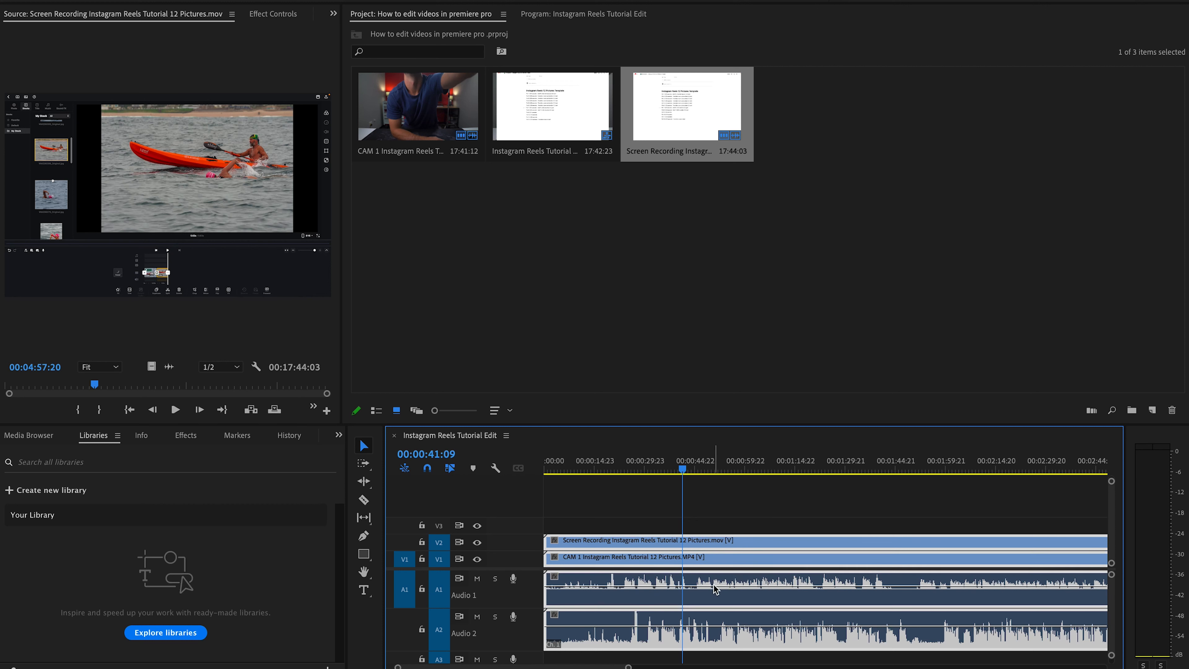
pyautogui.rightClick(749, 561)
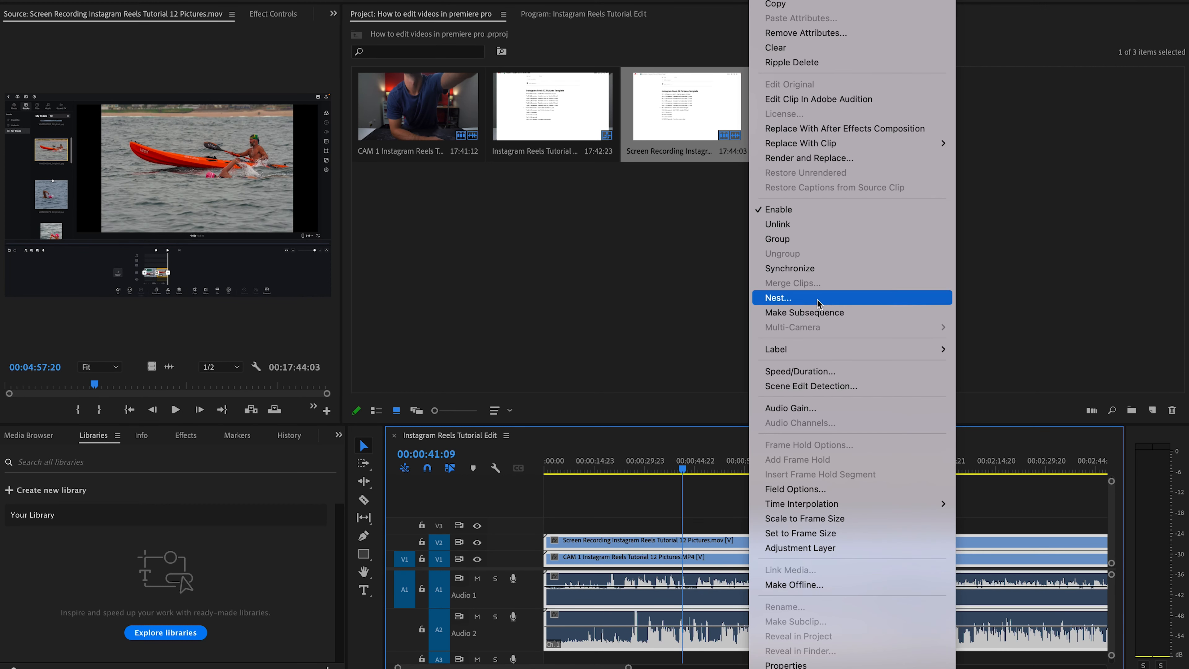
pyautogui.click(808, 272)
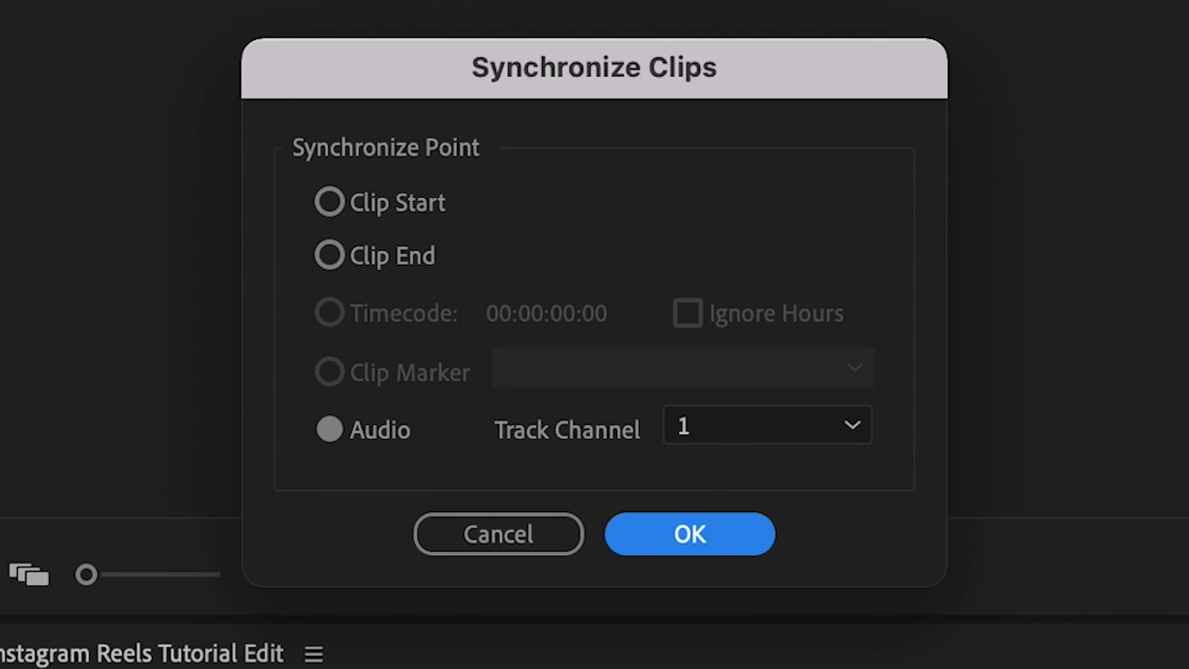
pyautogui.click(699, 539)
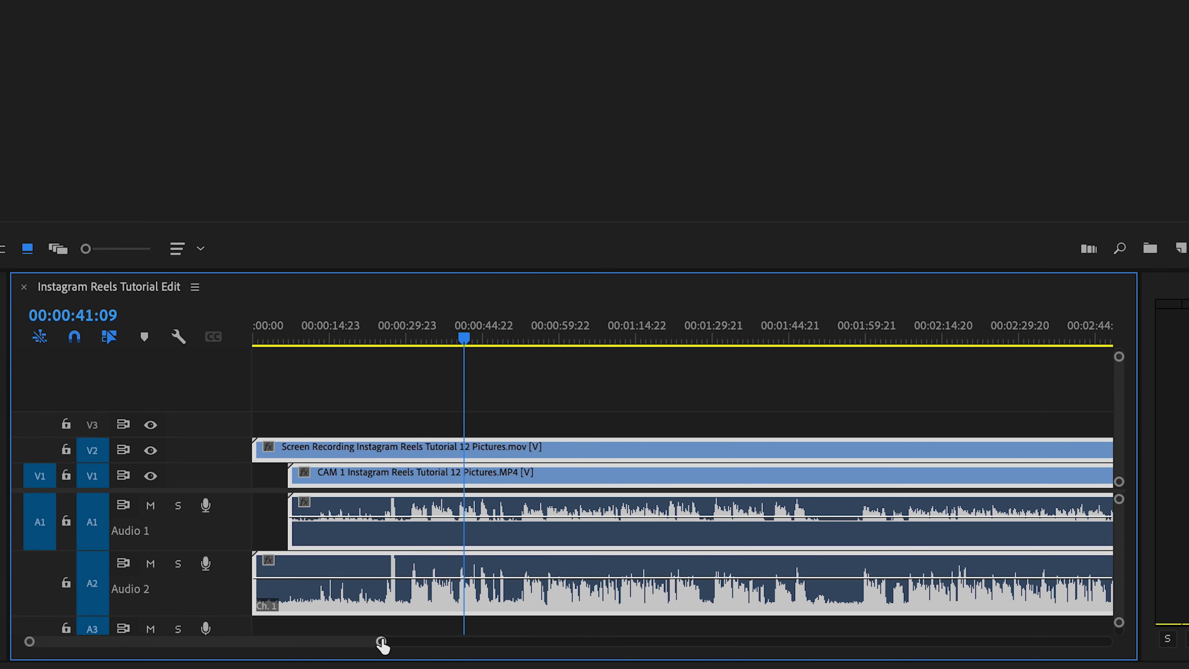
# Trim the screen recording's start to the camera clip's start and close the gap at the beginning of the sequence.
pyautogui.moveTo(382, 641); pyautogui.dragTo(279, 652)
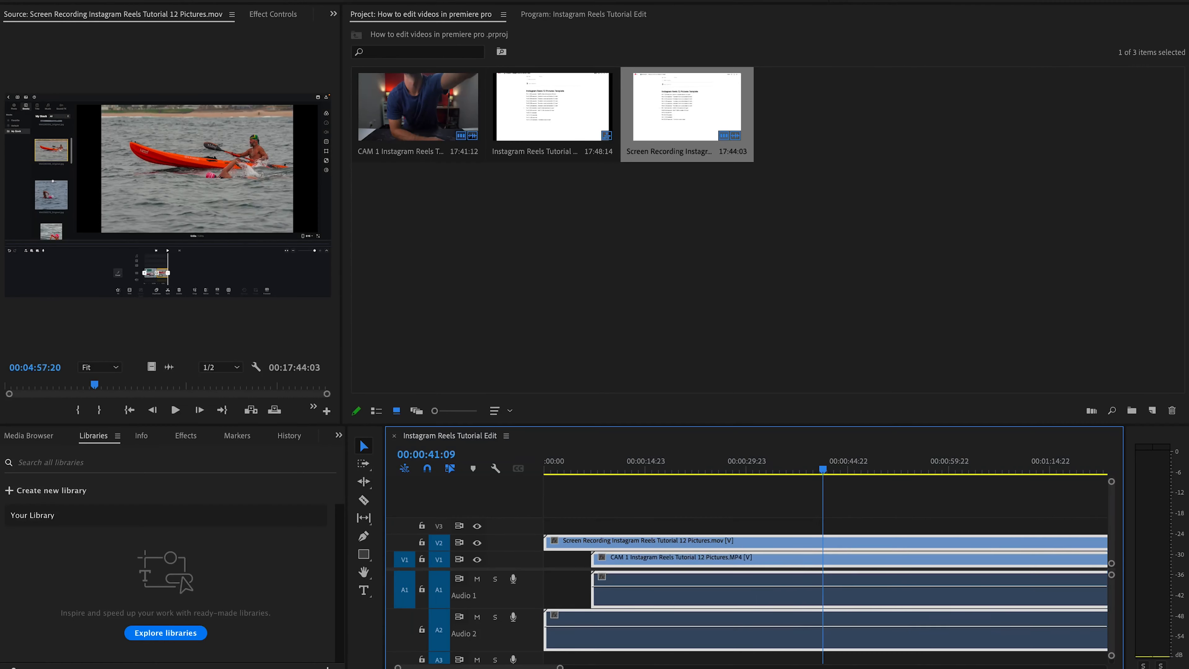
pyautogui.click(611, 510)
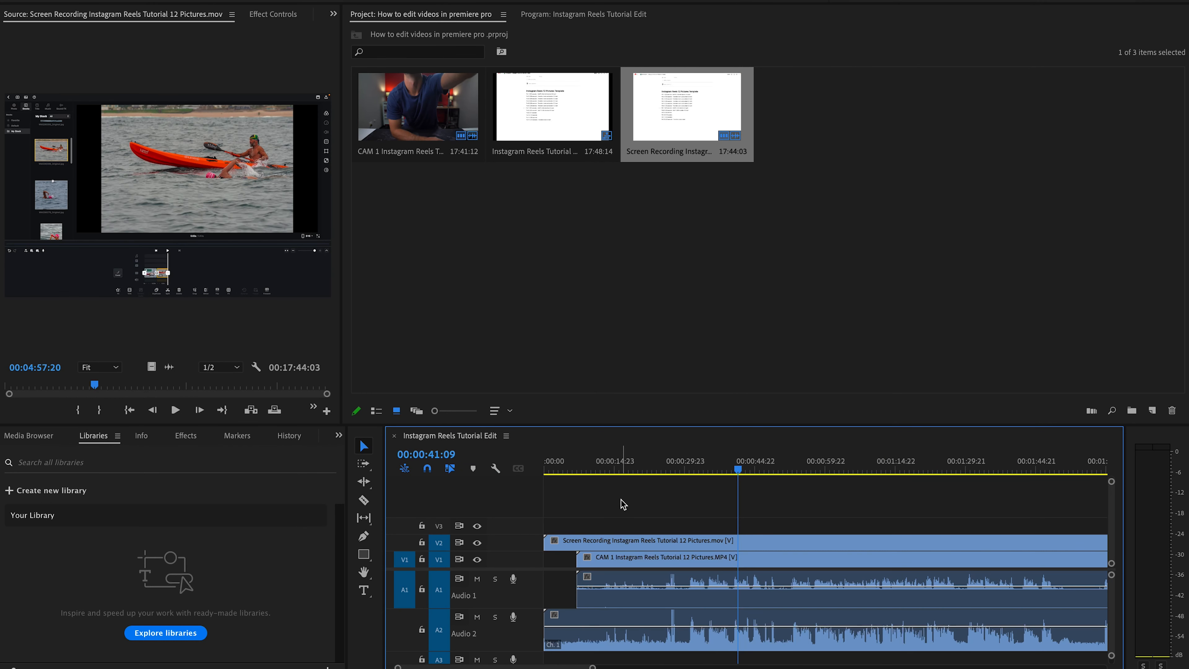
pyautogui.moveTo(542, 544); pyautogui.dragTo(585, 543)
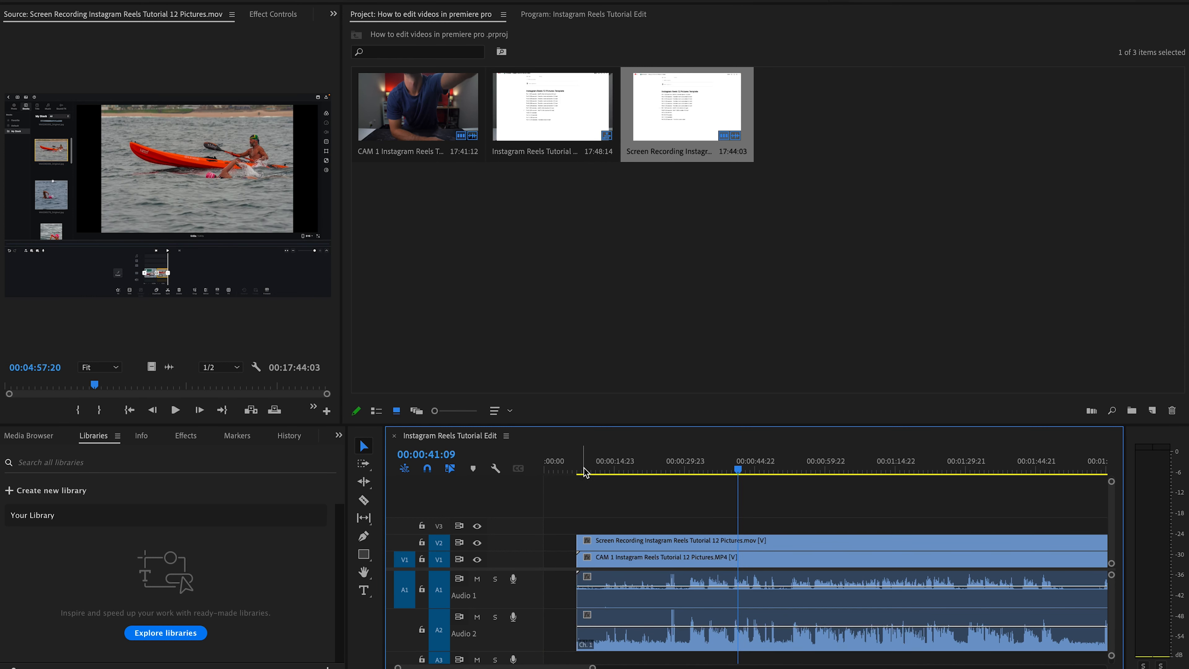
pyautogui.moveTo(583, 470); pyautogui.dragTo(533, 470)
pyautogui.press('w')
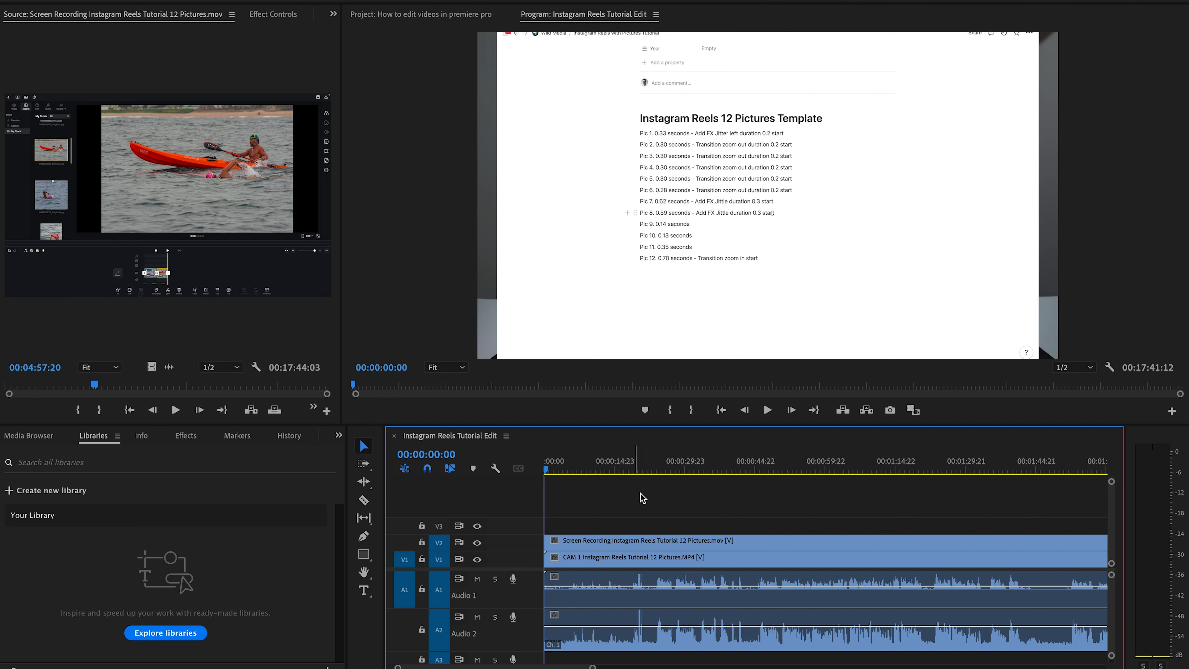
# Mute audio track A2 with the playhead at 00:00:24:13, and briefly hide and reshow video track V2.
pyautogui.click(659, 468)
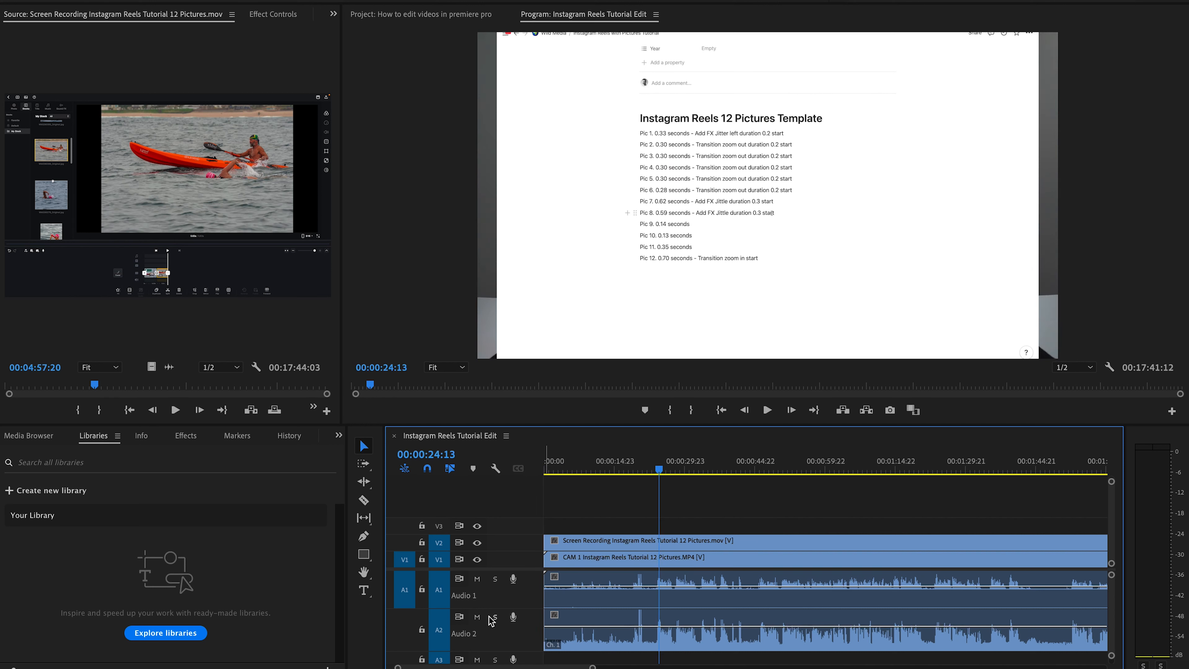
pyautogui.click(477, 618)
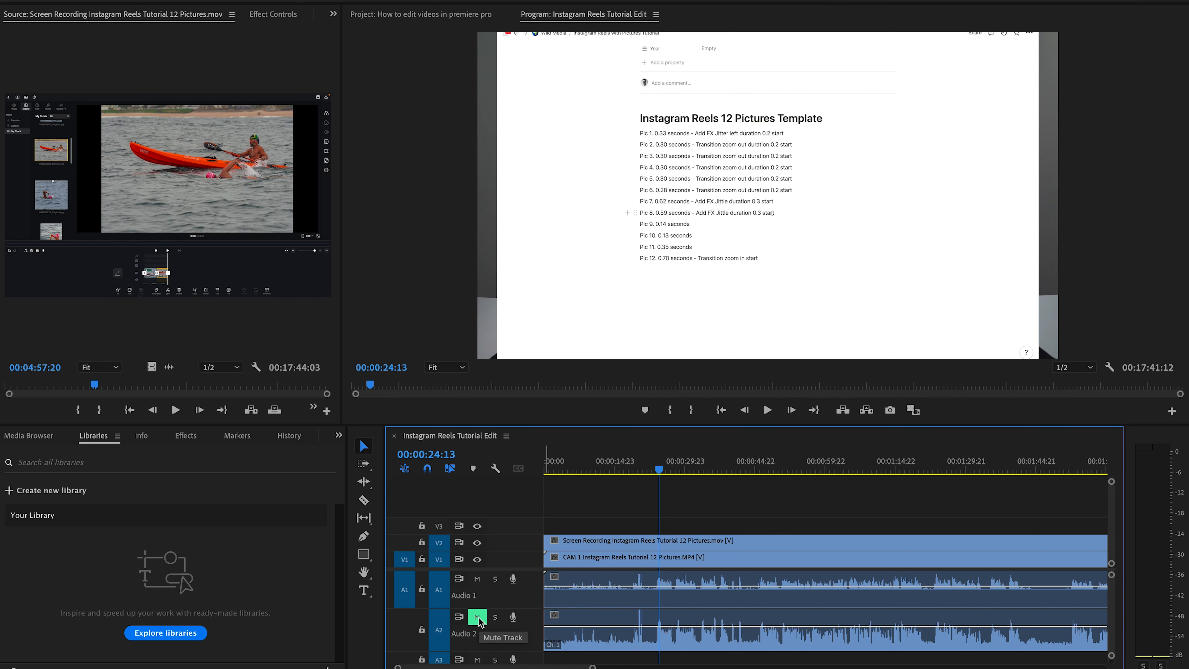
pyautogui.click(478, 543)
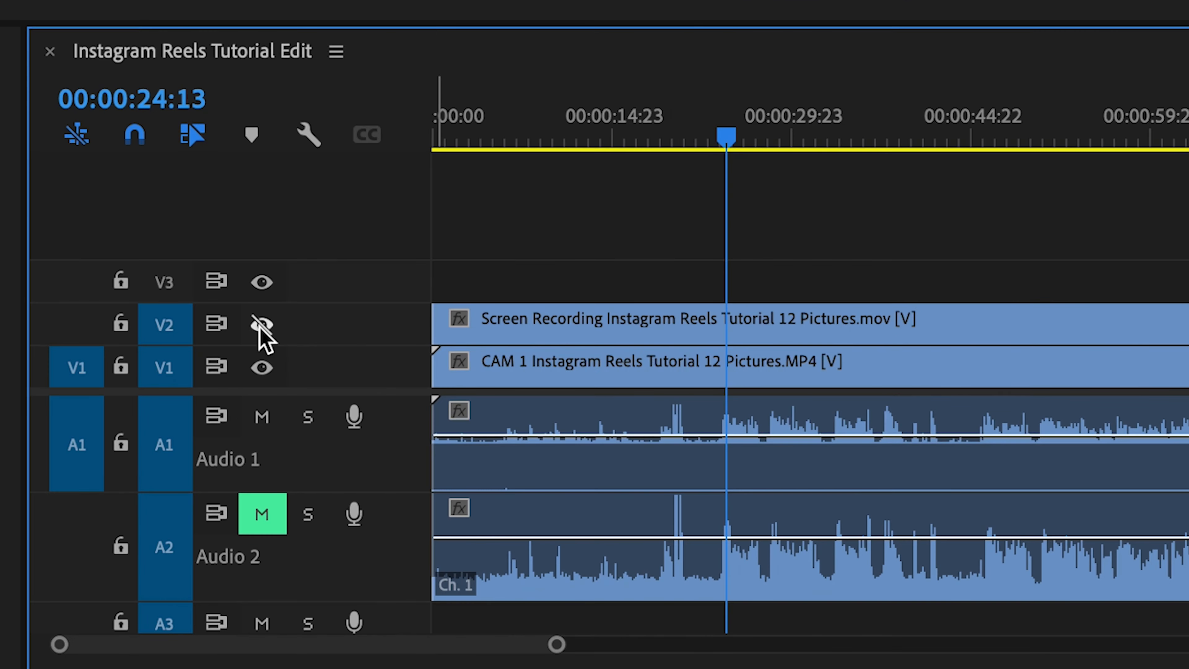
pyautogui.click(261, 329)
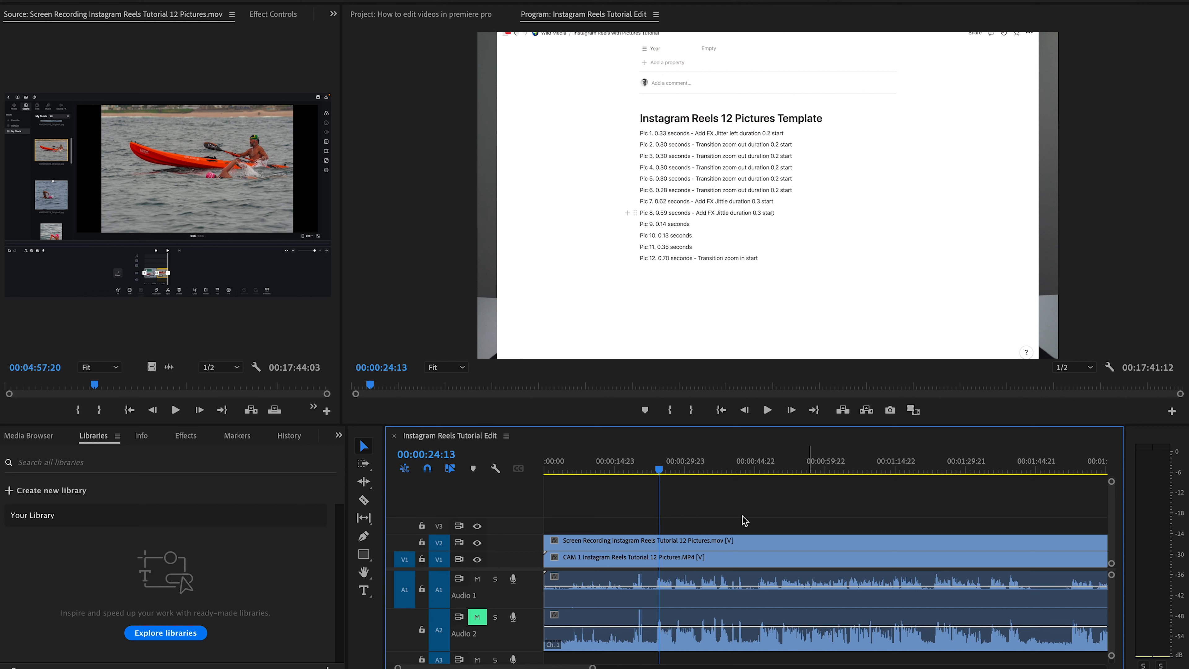
# Scale the screen recording clip to 107 and move it down until the recording's top bar is inside the frame.
pyautogui.click(690, 545)
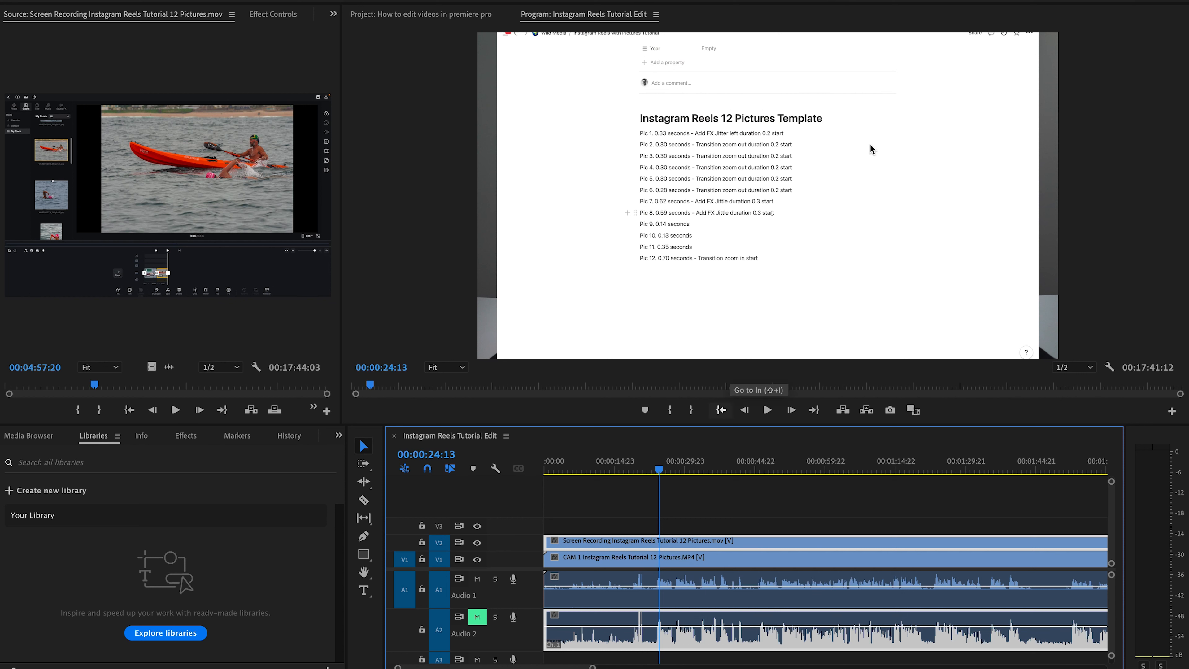
pyautogui.click(269, 19)
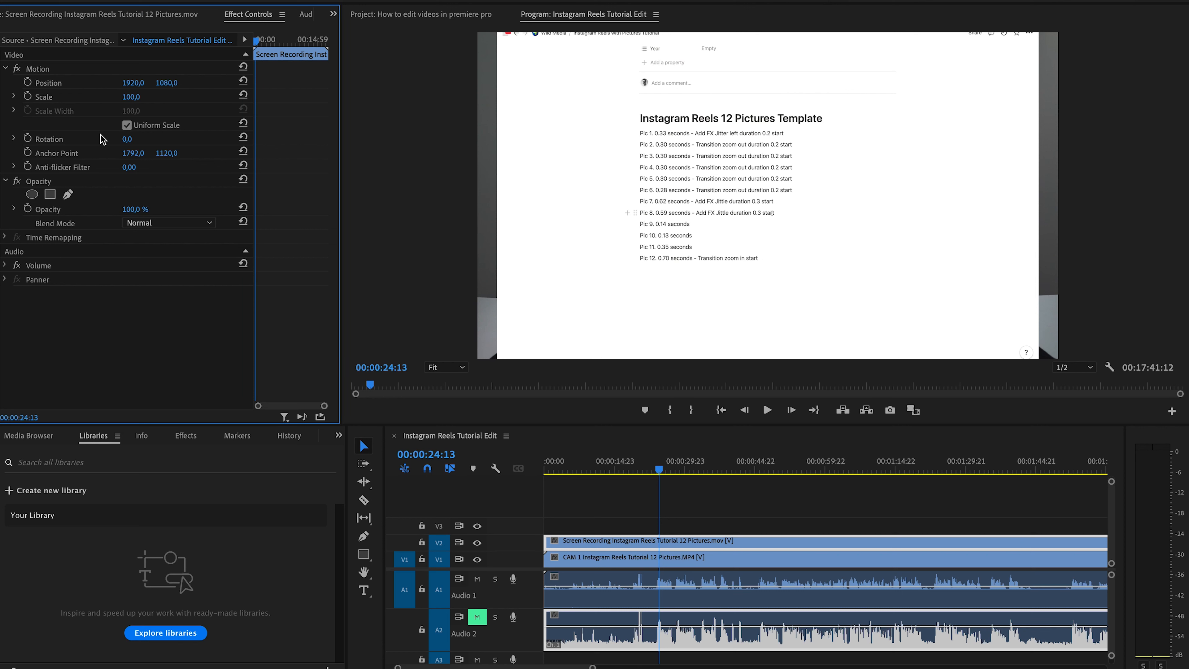
pyautogui.moveTo(131, 97); pyautogui.dragTo(134, 97)
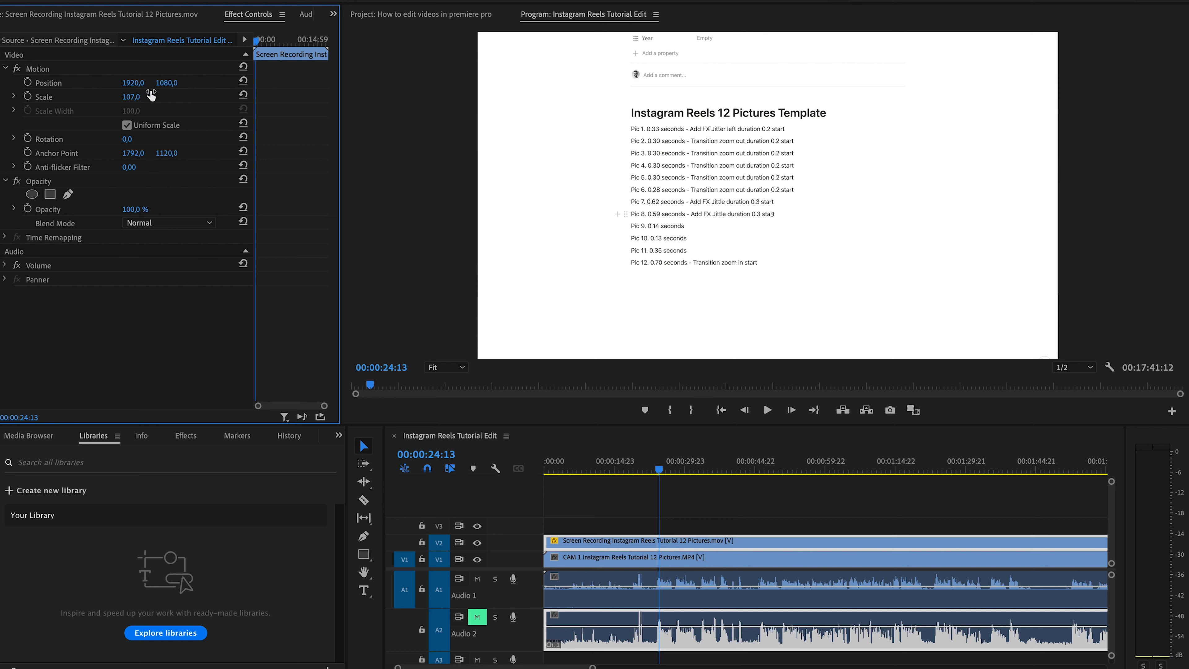
pyautogui.moveTo(166, 82); pyautogui.dragTo(175, 82)
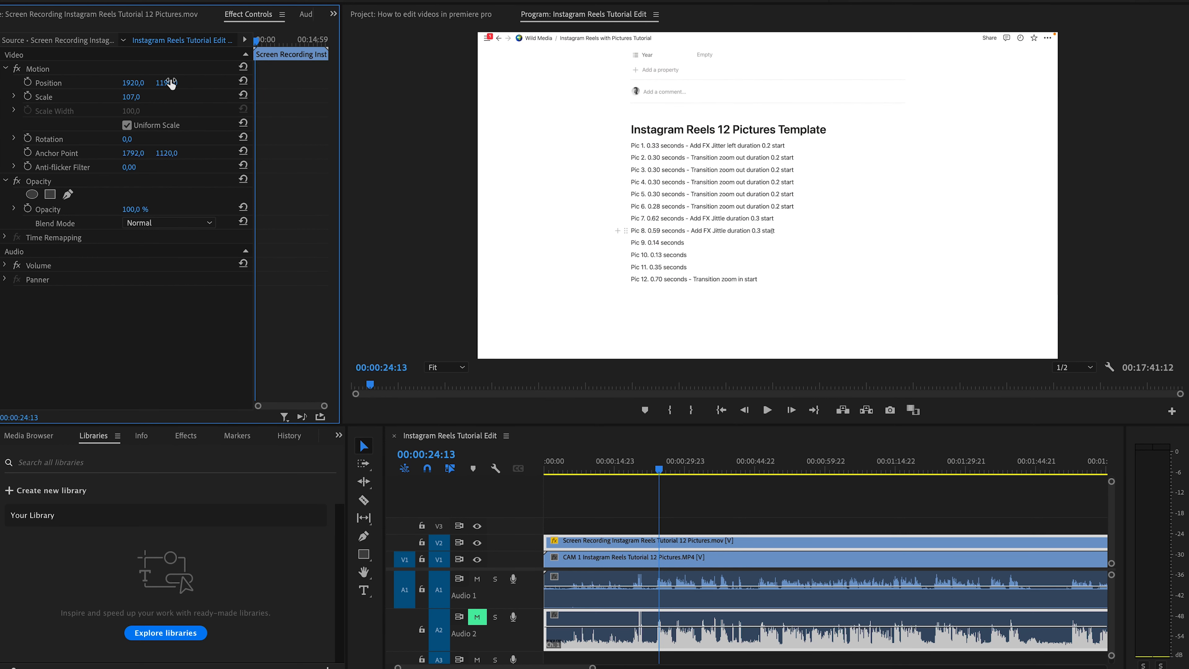
pyautogui.click(777, 523)
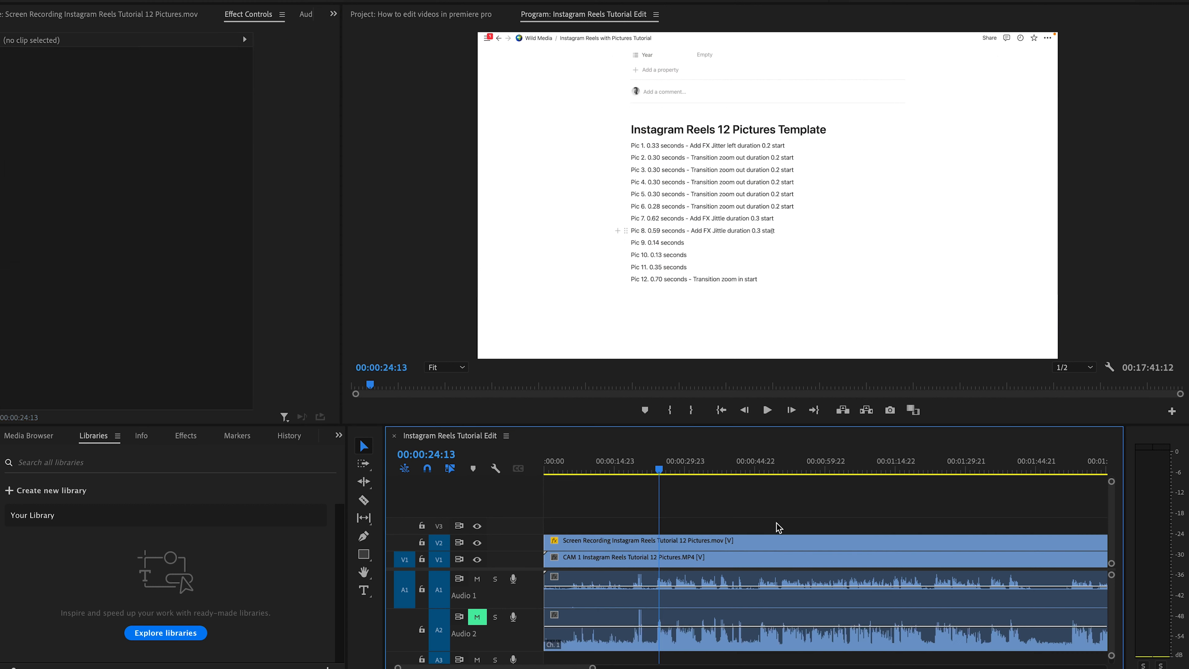
# Route the camera clip's left source audio channel to both the left and right channels of the clip.
pyautogui.click(762, 604)
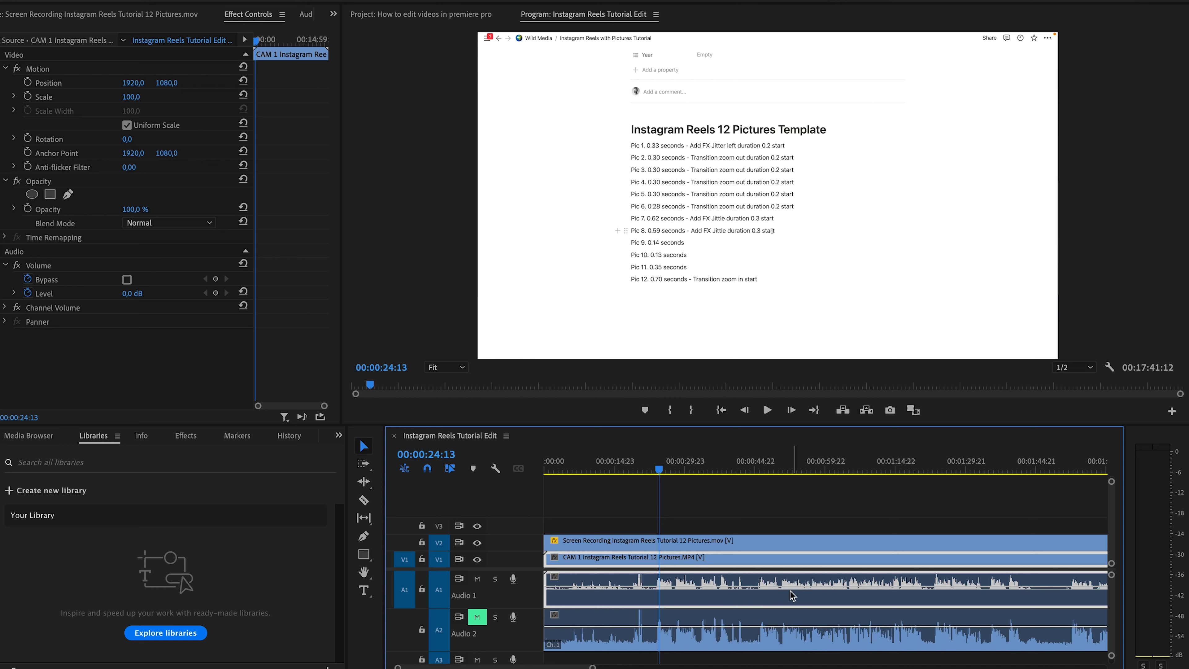
pyautogui.scroll(-3, 786, 600)
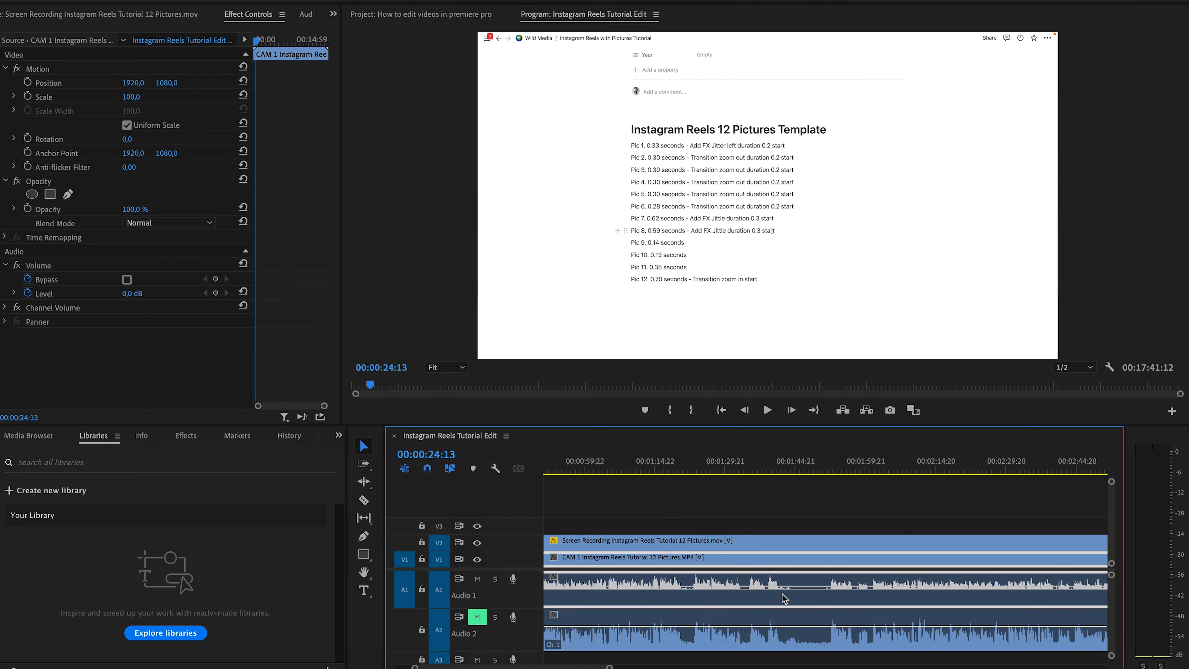
pyautogui.rightClick(784, 599)
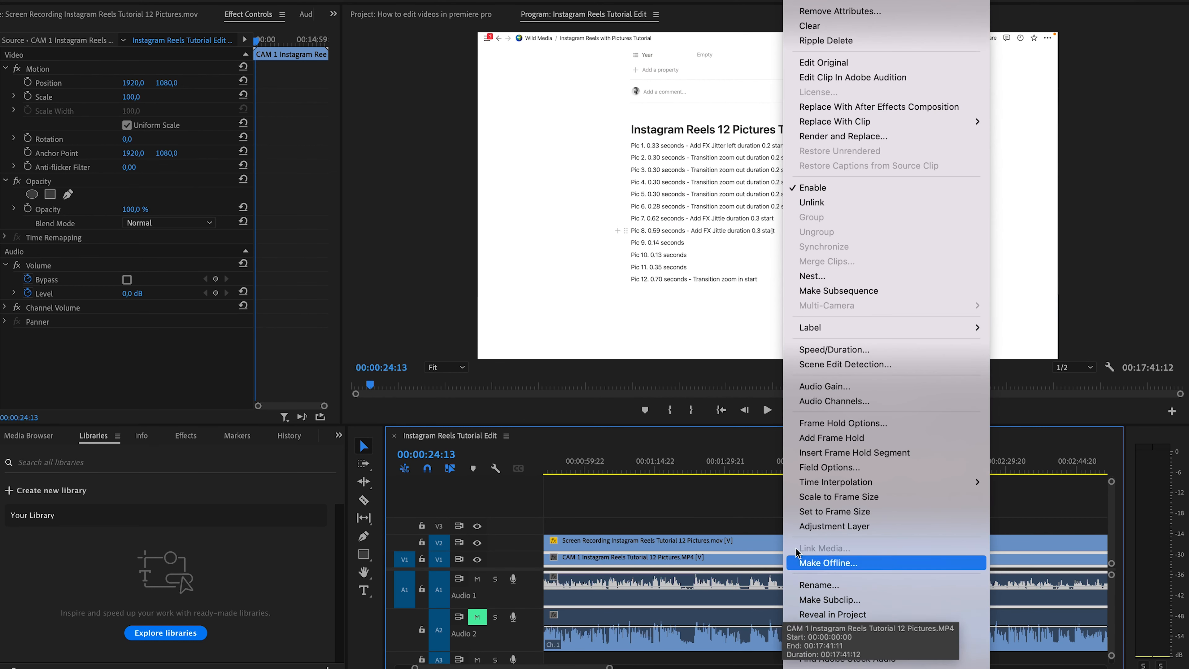
pyautogui.click(839, 403)
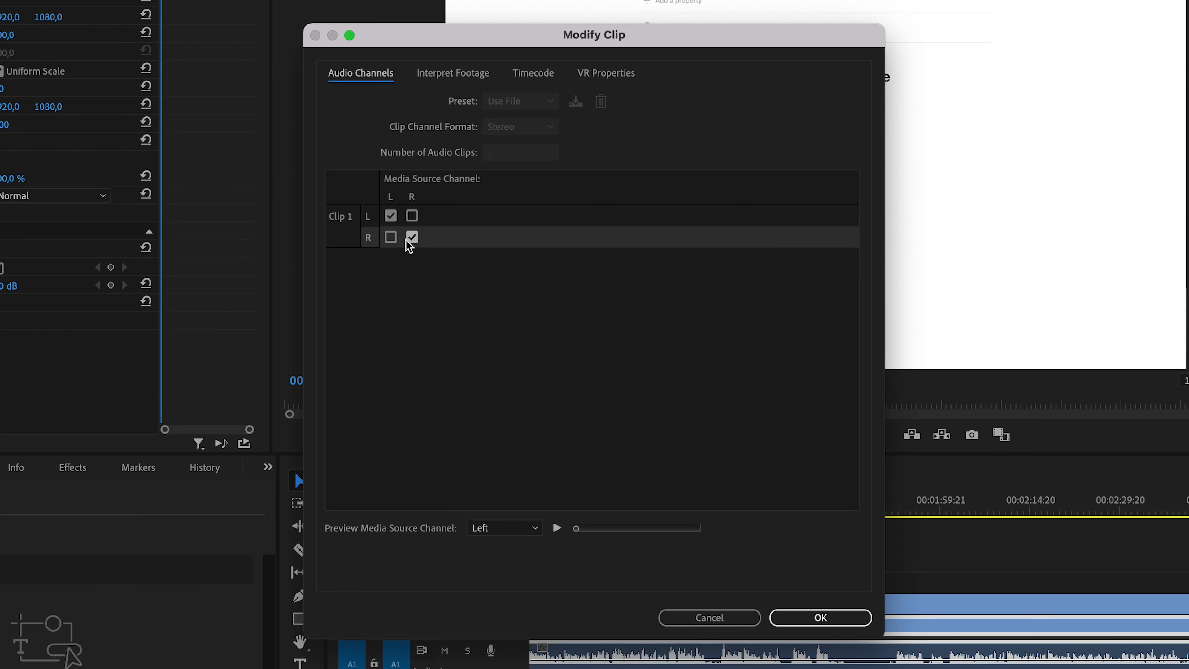
pyautogui.click(391, 237)
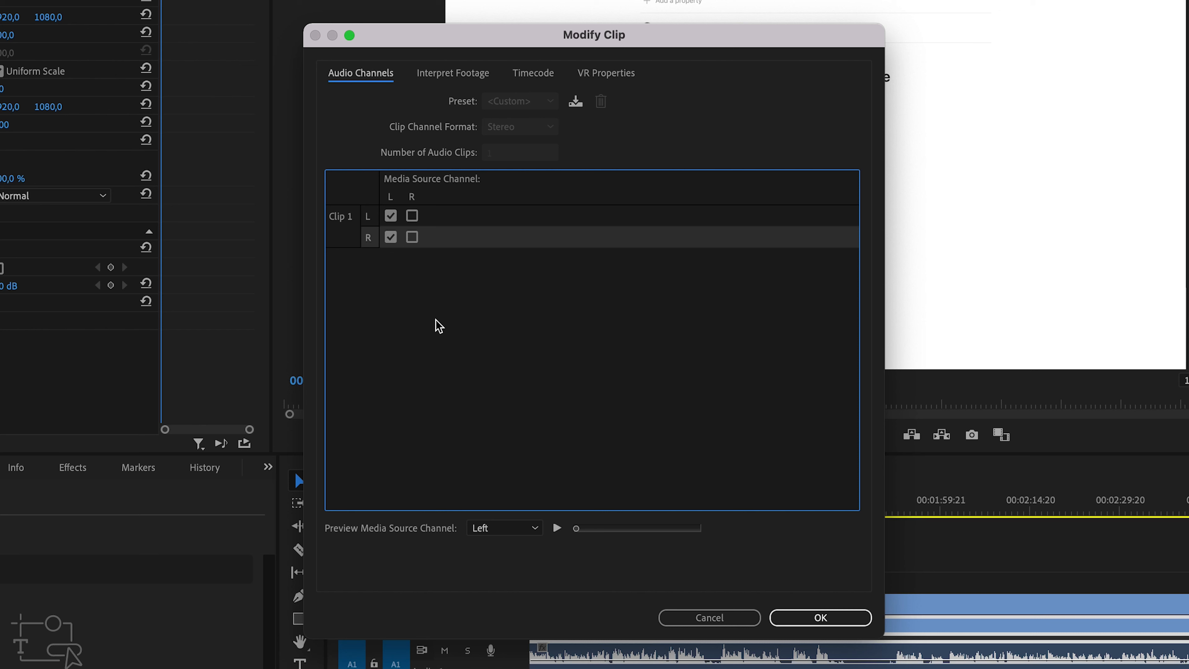
pyautogui.click(796, 619)
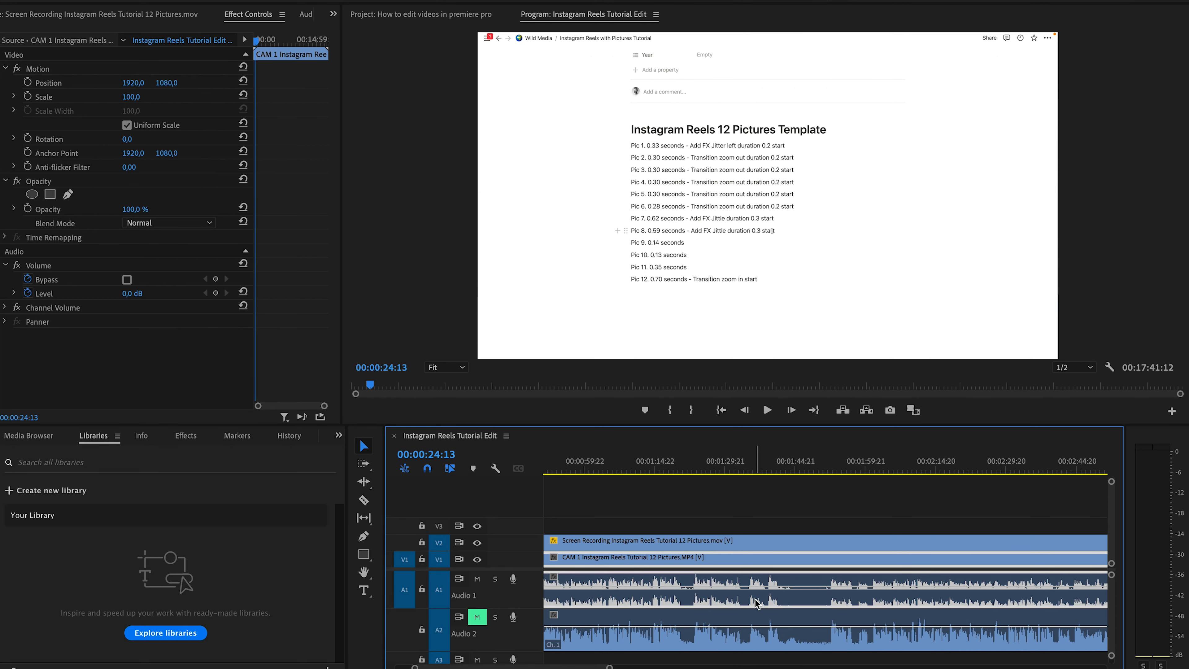
# Find the Parametric Equalizer audio effect by searching for "para" and apply it to the camera clip's audio on track A1.
pyautogui.click(185, 437)
pyautogui.click(109, 455)
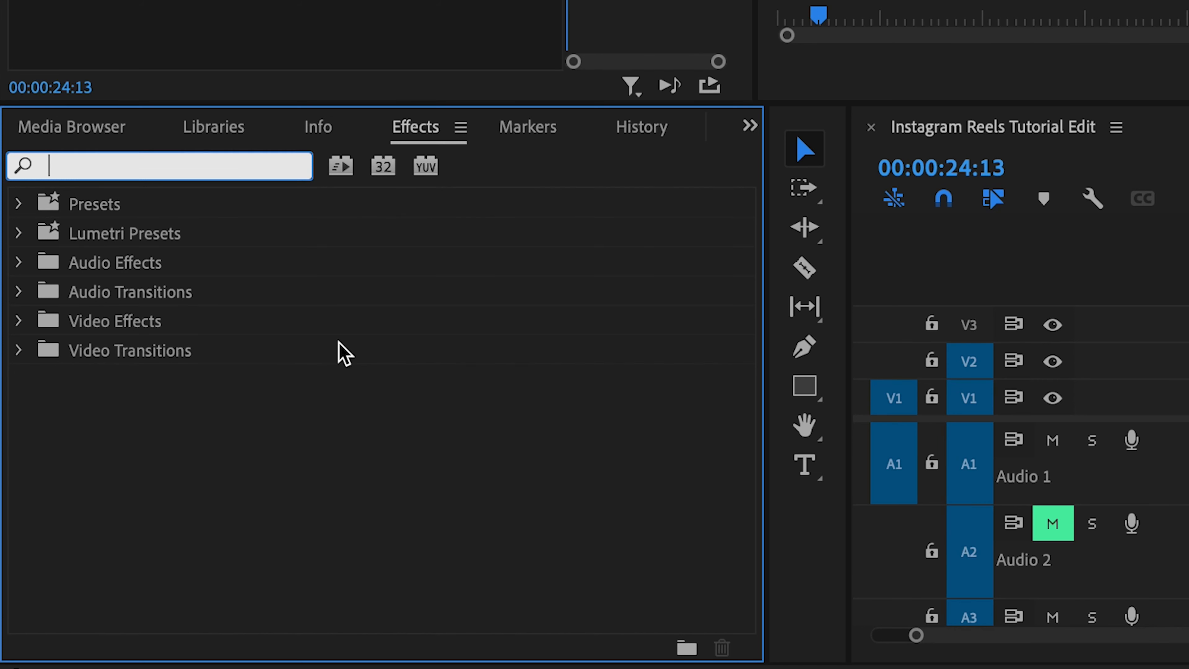
pyautogui.write('para')
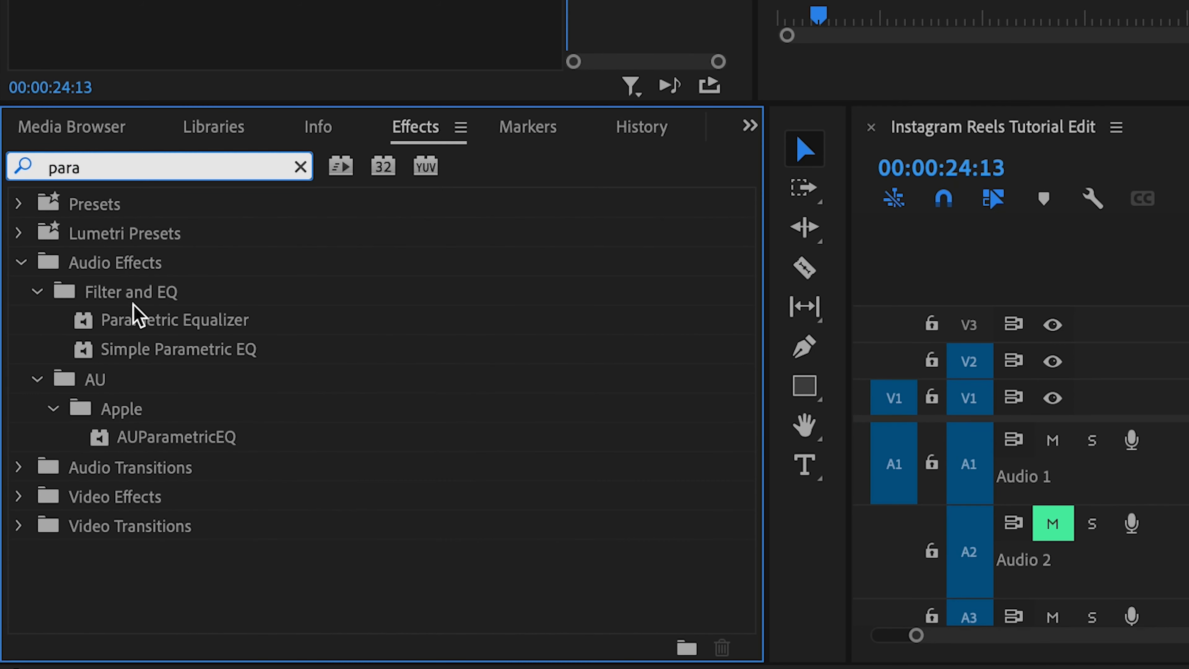
pyautogui.moveTo(149, 328); pyautogui.dragTo(678, 335)
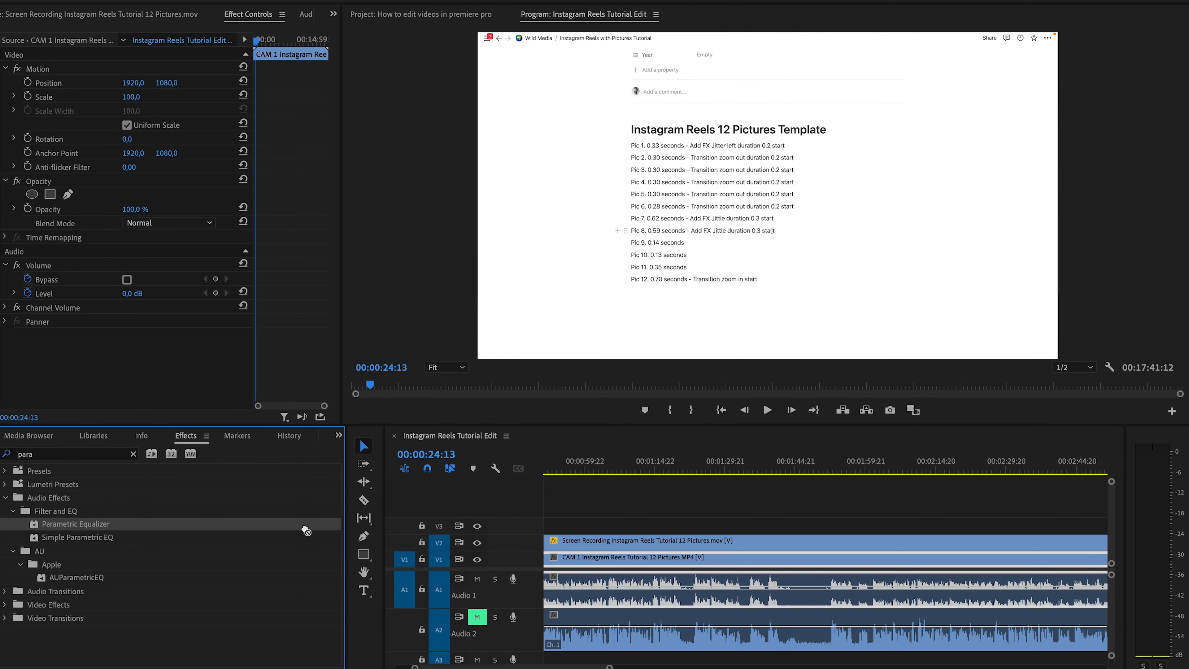
pyautogui.moveTo(306, 531); pyautogui.dragTo(632, 599)
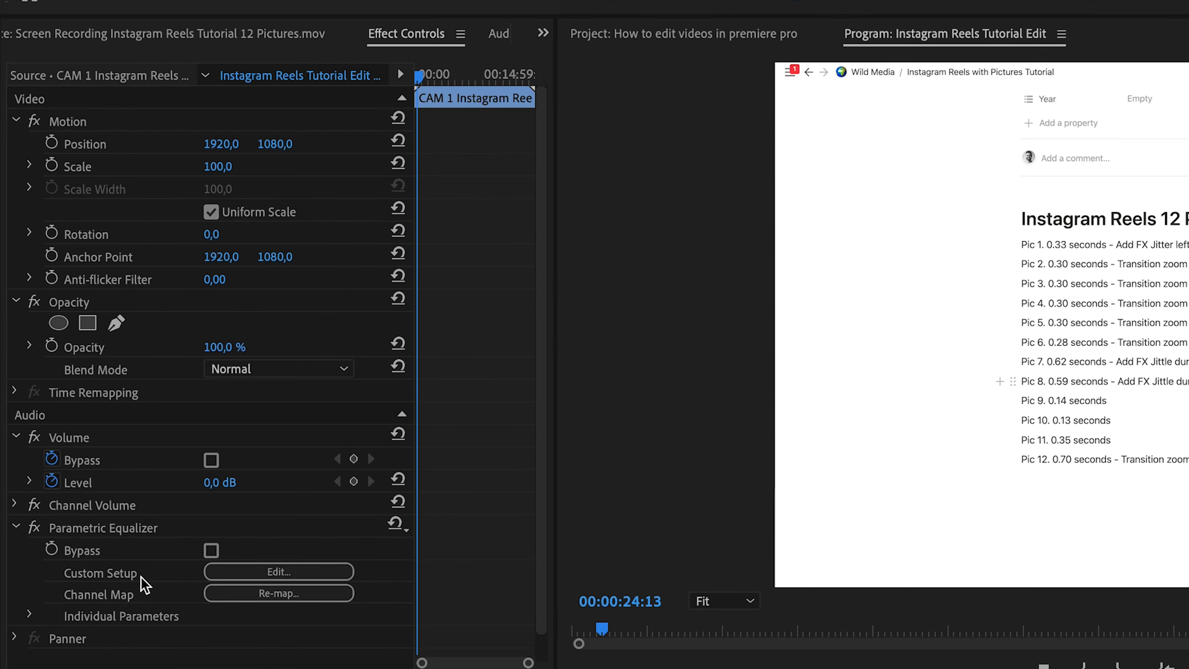
# In the Parametric Equalizer's custom setup, enable the high-pass filter at 50 Hz and the low-pass filter at 12726 Hz.
pyautogui.click(164, 352)
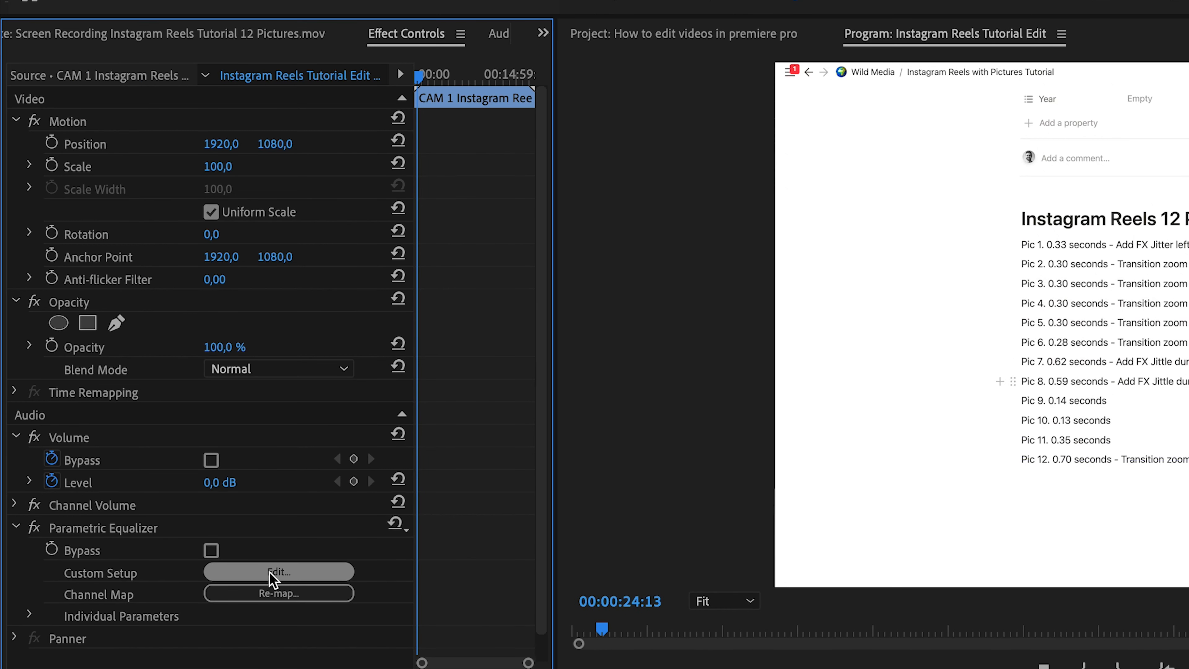
pyautogui.click(271, 572)
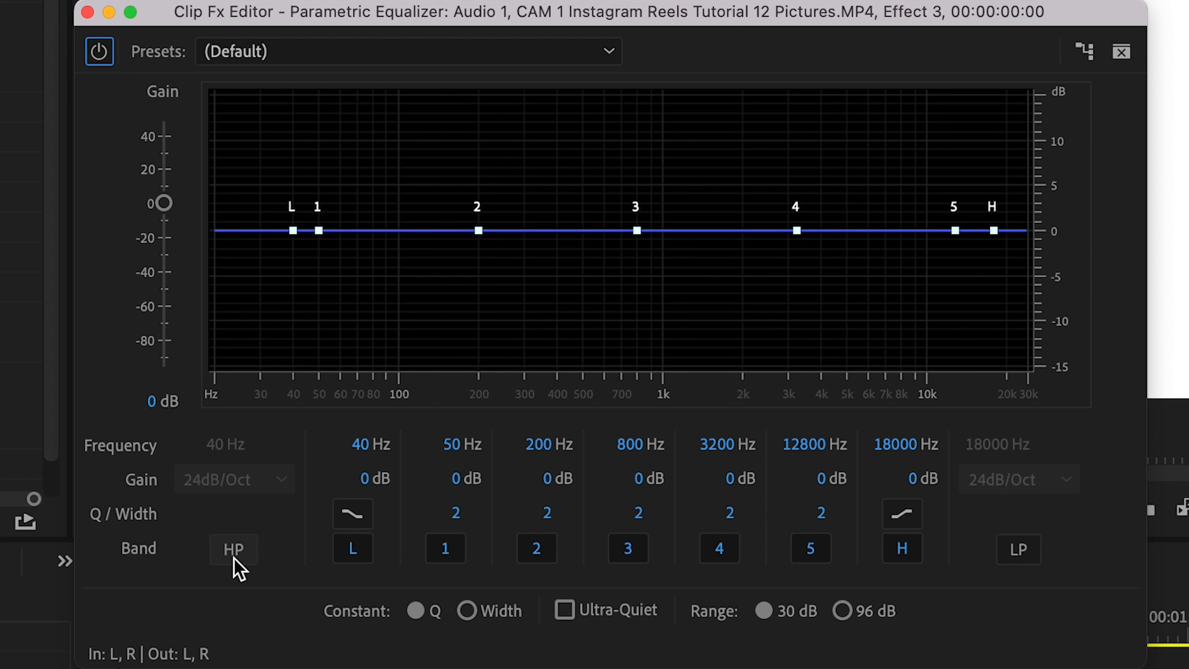
pyautogui.click(238, 553)
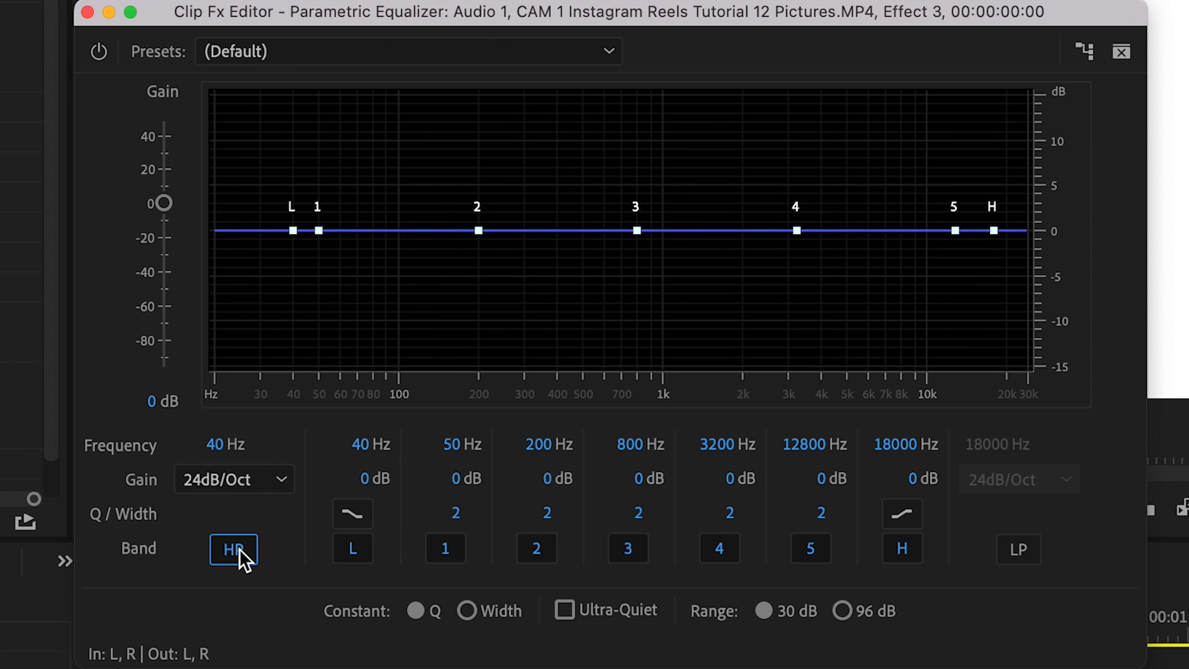
pyautogui.click(1015, 559)
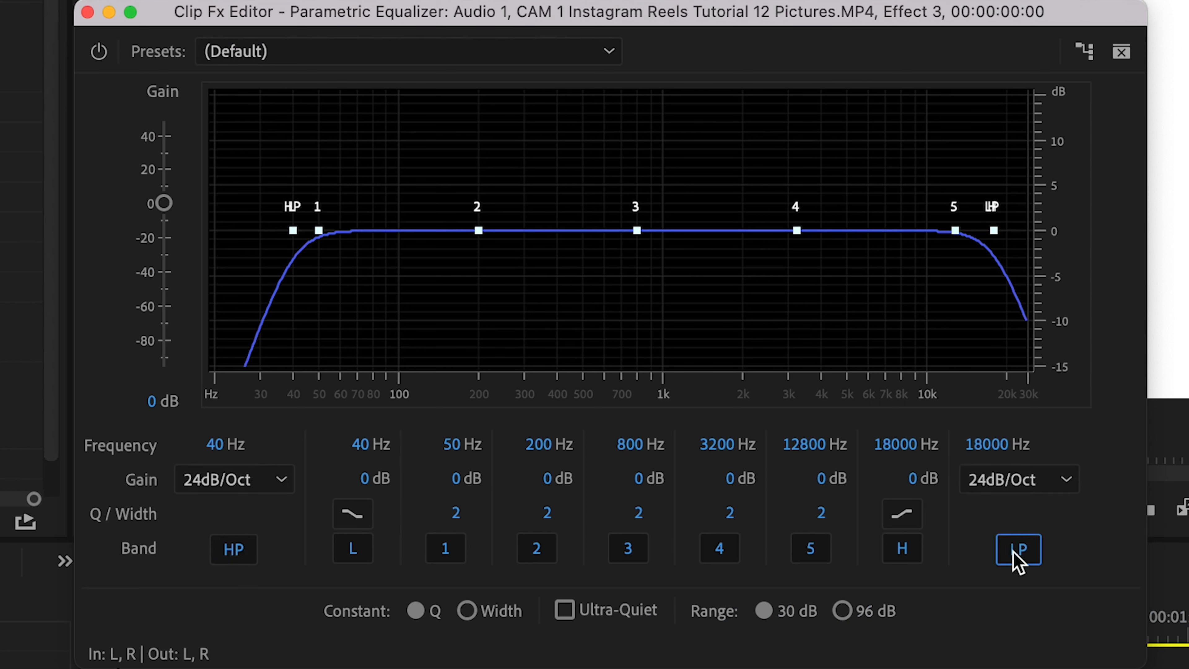
pyautogui.click(293, 231)
pyautogui.moveTo(293, 228); pyautogui.dragTo(316, 242)
pyautogui.moveTo(321, 231)
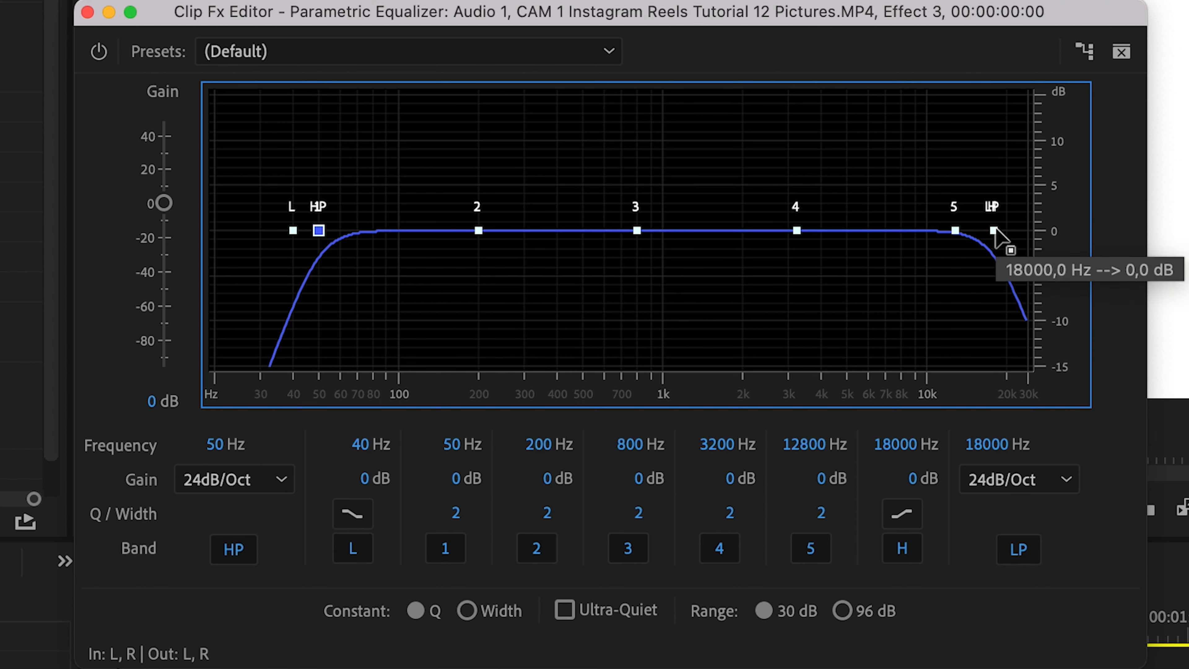
pyautogui.moveTo(993, 230); pyautogui.dragTo(954, 256)
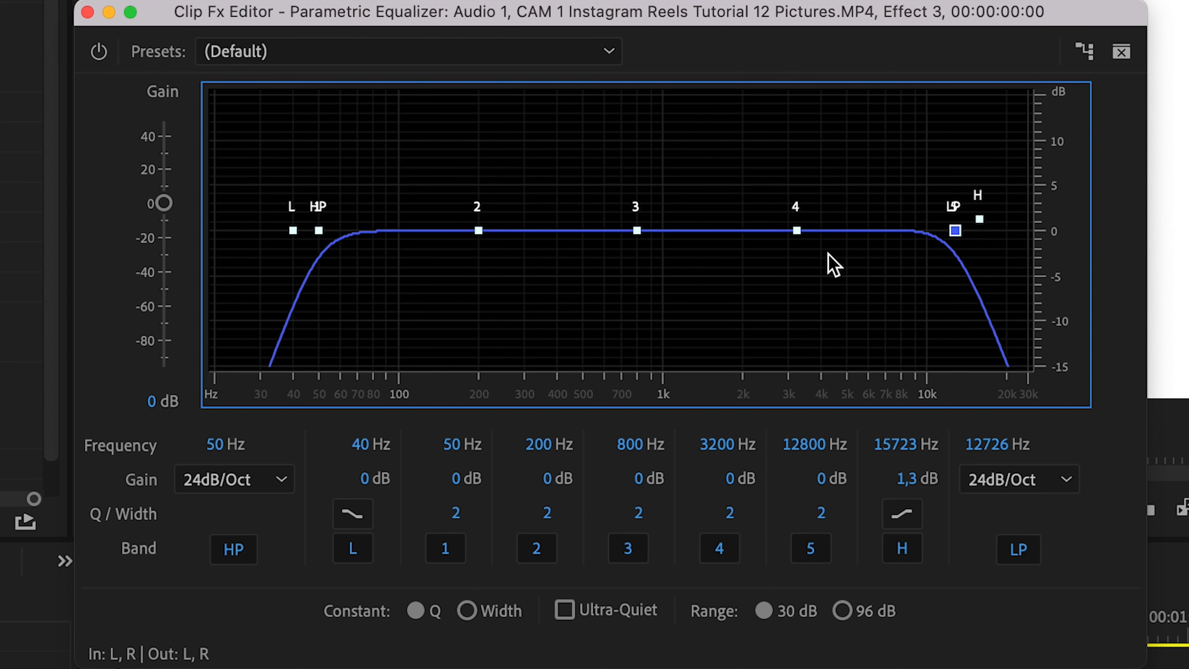
# Raise equalizer bands 1 to 5 by 7.1, 5.7, 3.2, 2.1 and 2.1 dB at 63, 168, 643, 3007 and 9096 Hz.
pyautogui.moveTo(320, 232)
pyautogui.moveTo(320, 231); pyautogui.dragTo(346, 170)
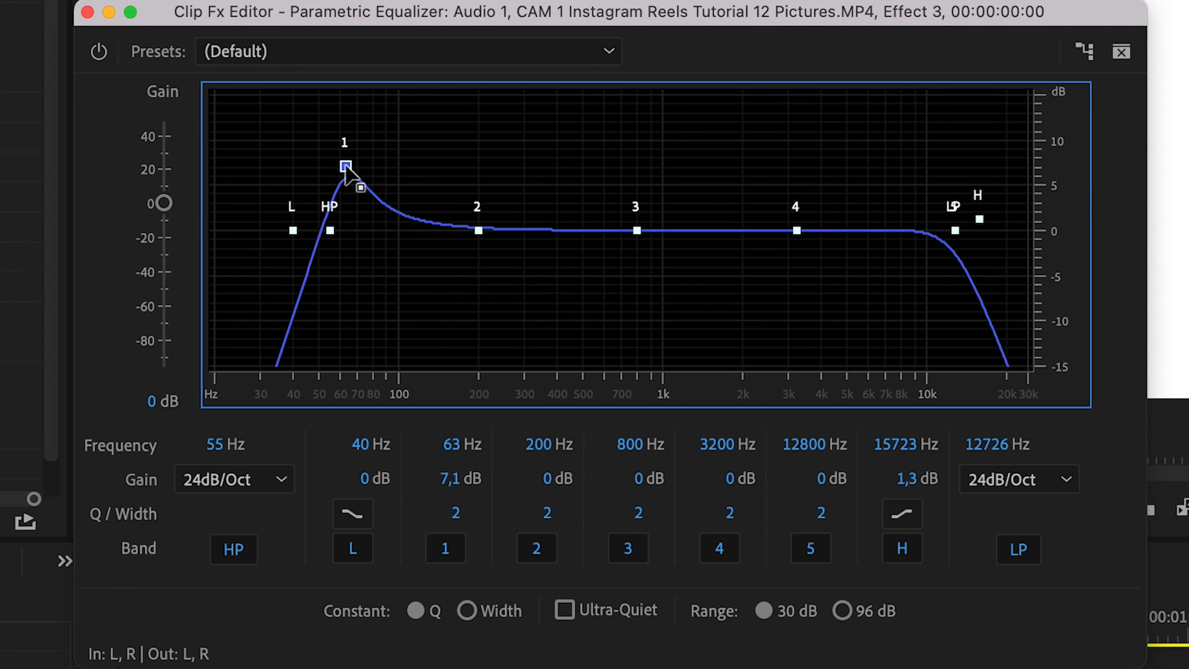
pyautogui.moveTo(347, 170)
pyautogui.moveTo(477, 232)
pyautogui.moveTo(477, 231); pyautogui.dragTo(458, 180)
pyautogui.moveTo(637, 230); pyautogui.dragTo(612, 203)
pyautogui.moveTo(796, 231); pyautogui.dragTo(790, 212)
pyautogui.moveTo(955, 232); pyautogui.dragTo(916, 212)
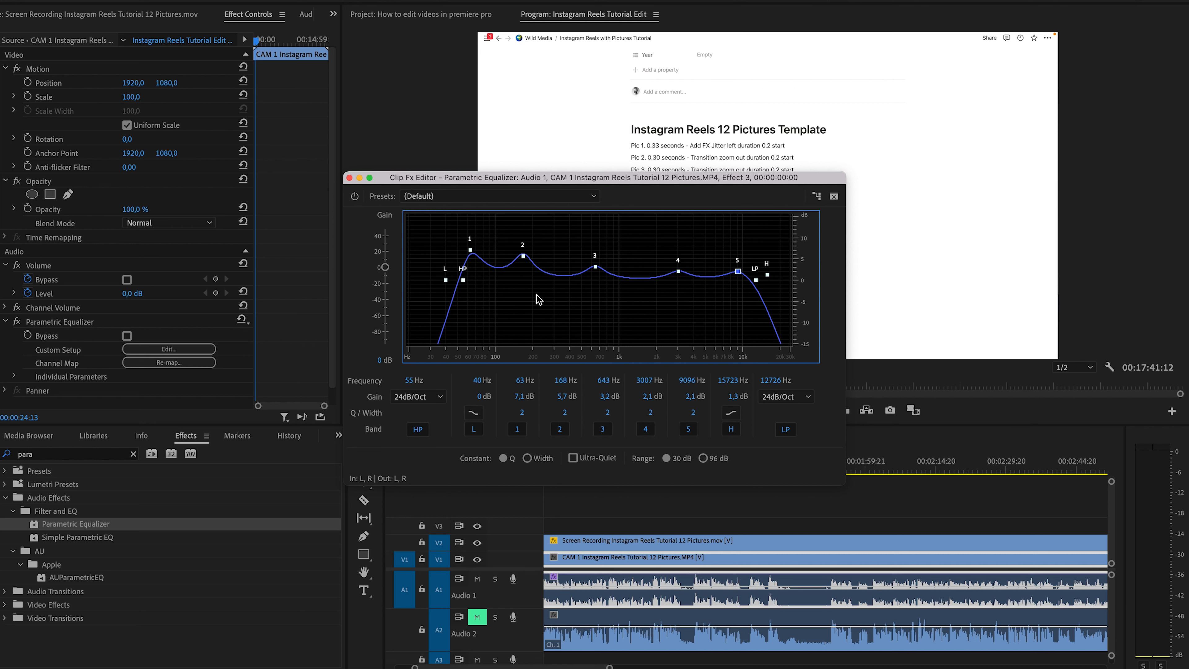
# Set the equalizer's overall gain to 0.6 dB, raise bands 1 to 3 to 7.7, 6.9 and 4.1 dB, and close the editor.
pyautogui.press('XF86AudioRaiseVolume')
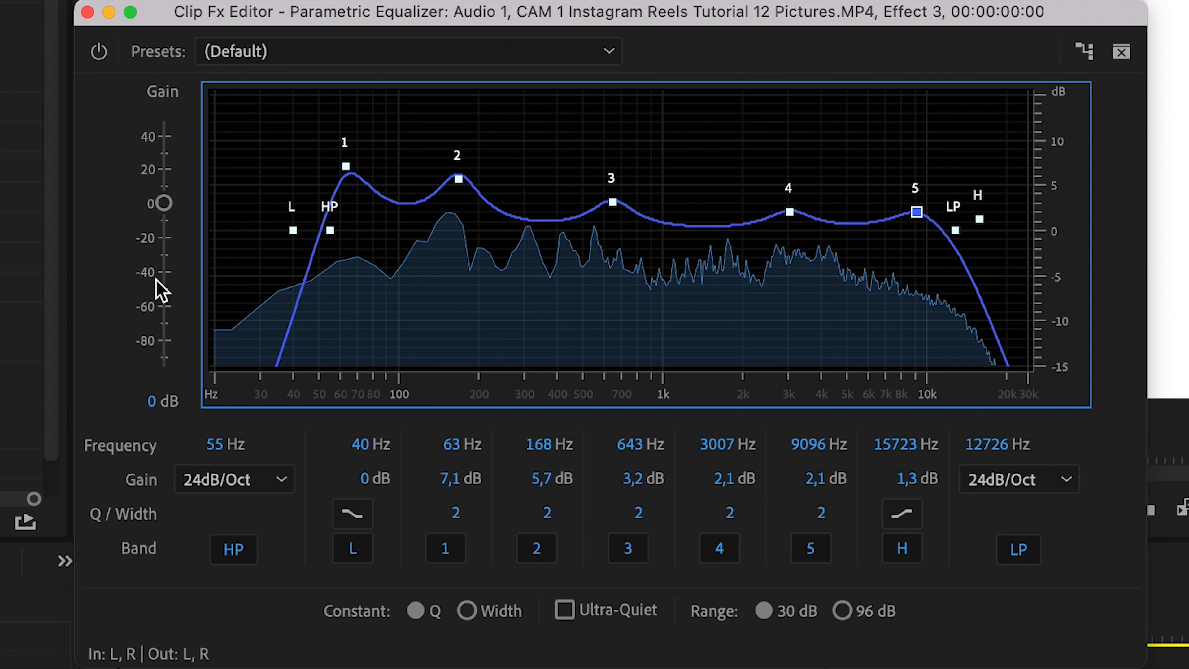
pyautogui.moveTo(163, 203); pyautogui.dragTo(163, 204)
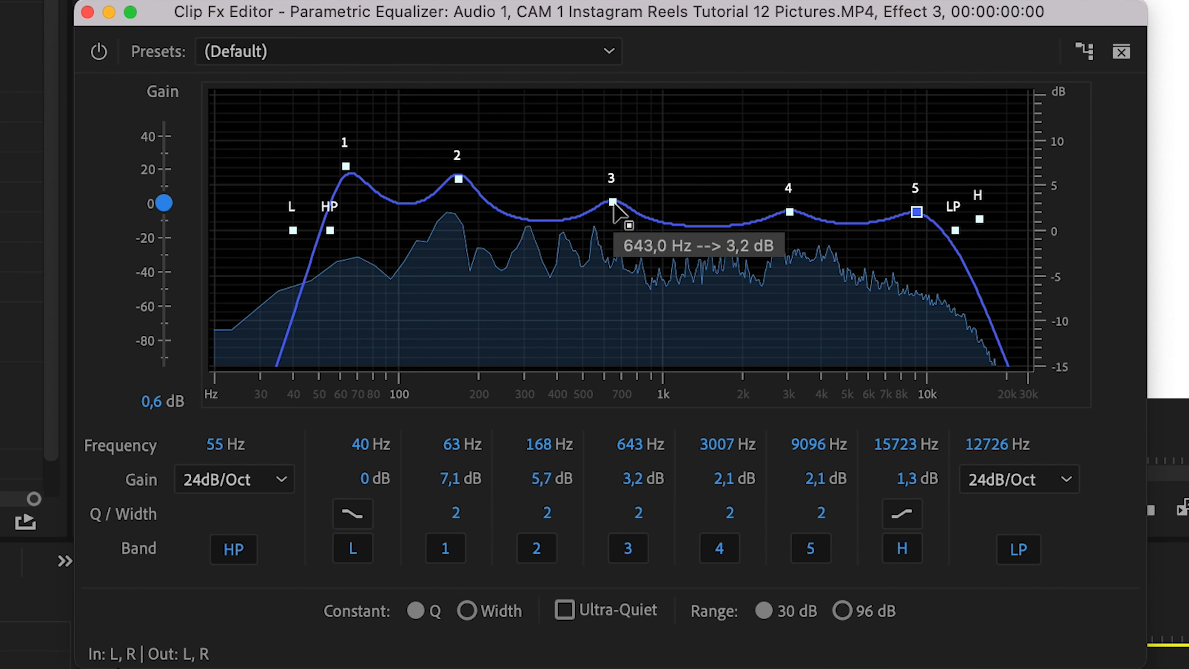
pyautogui.moveTo(345, 167); pyautogui.dragTo(350, 162)
pyautogui.moveTo(459, 180); pyautogui.dragTo(461, 169)
pyautogui.moveTo(612, 202); pyautogui.dragTo(614, 193)
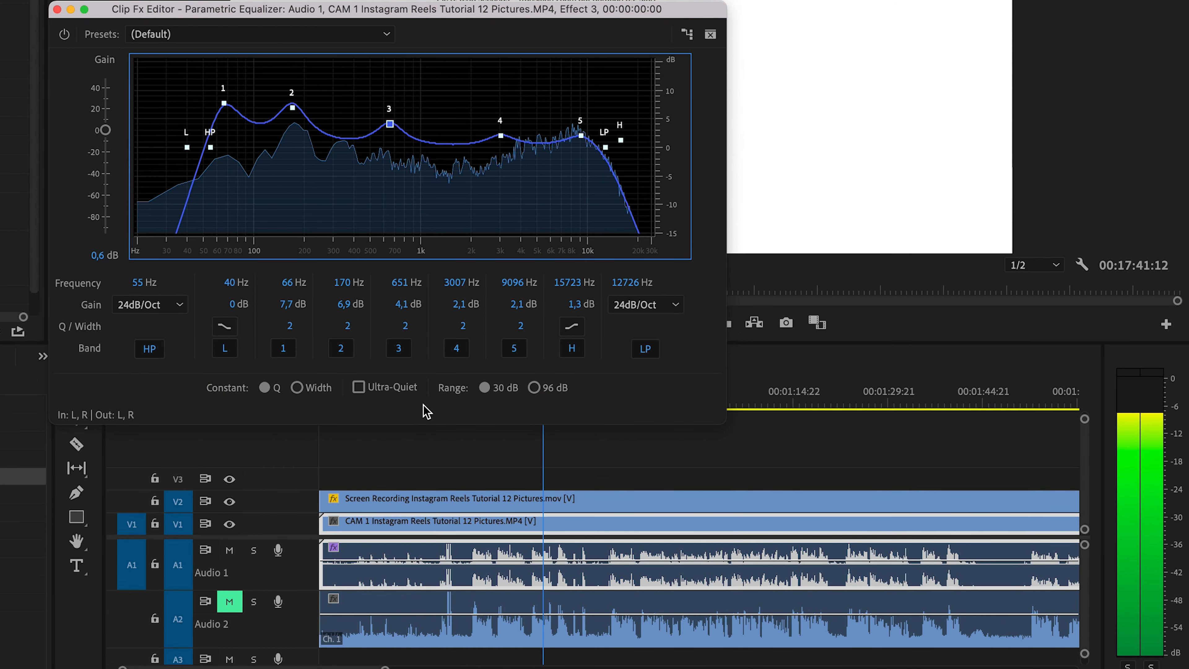
pyautogui.press('space')
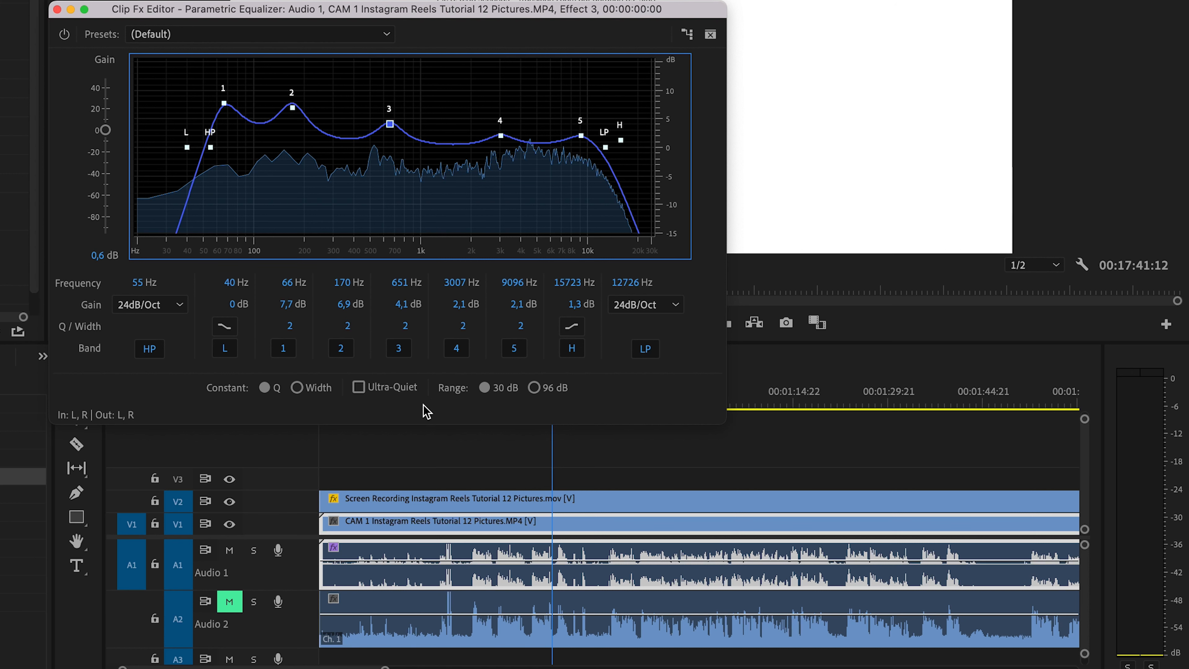
pyautogui.click(57, 9)
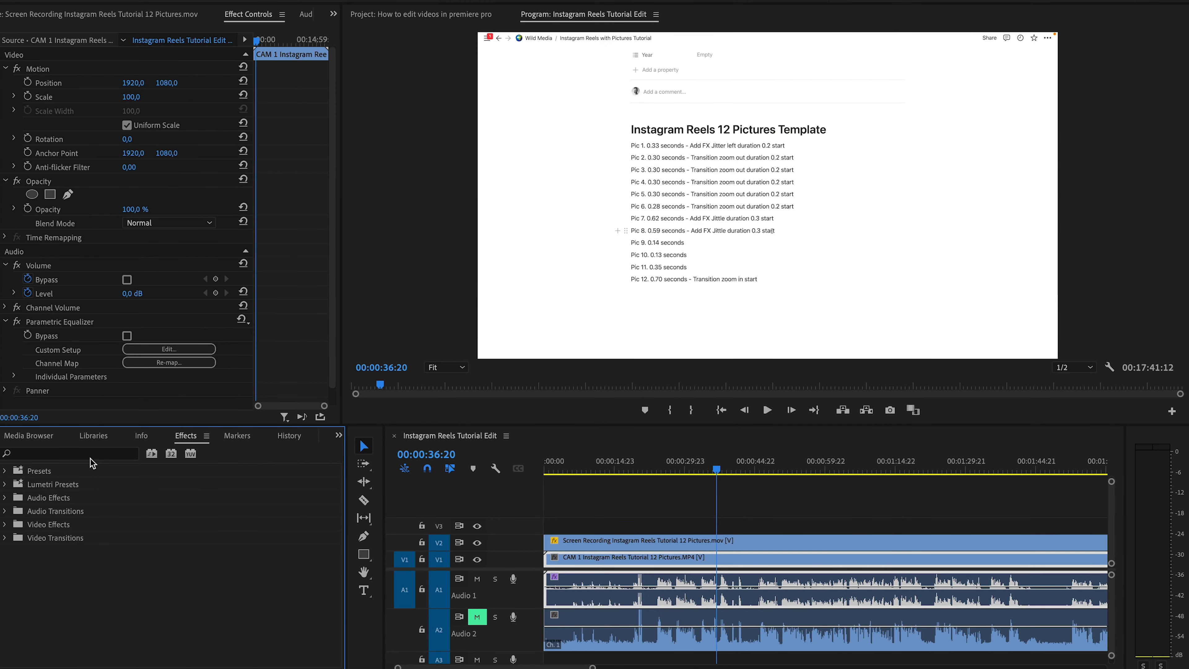
# Find the DeNoise audio effect by searching for "denoi" and apply it to the camera clip's audio on track A1.
pyautogui.click(76, 453)
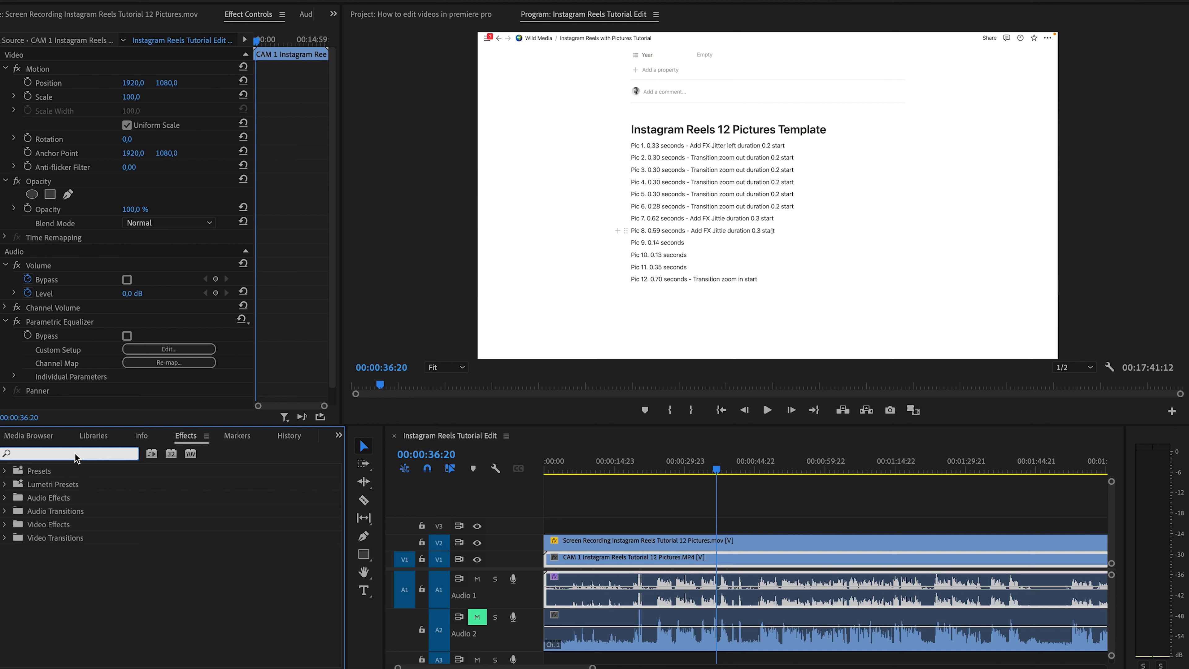
pyautogui.write('denoi')
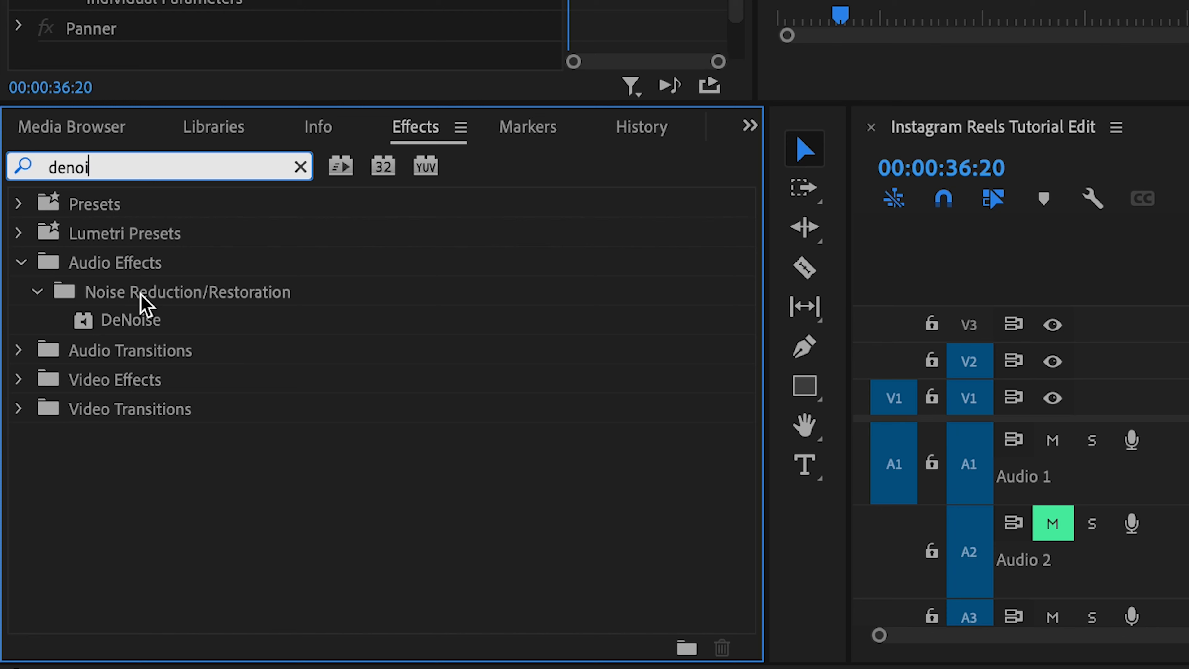
pyautogui.moveTo(119, 325); pyautogui.dragTo(666, 591)
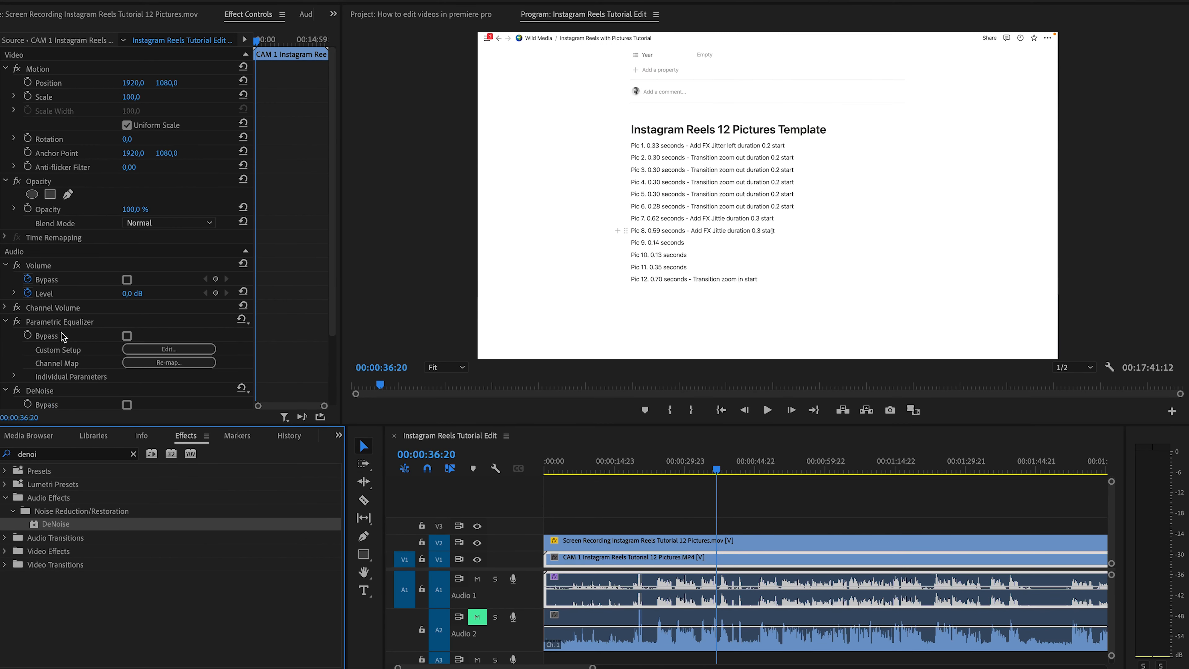
# In the DeNoise custom setup, set the processing focus to lower and higher frequencies and the amount to 50%.
pyautogui.scroll(-3, 63, 336)
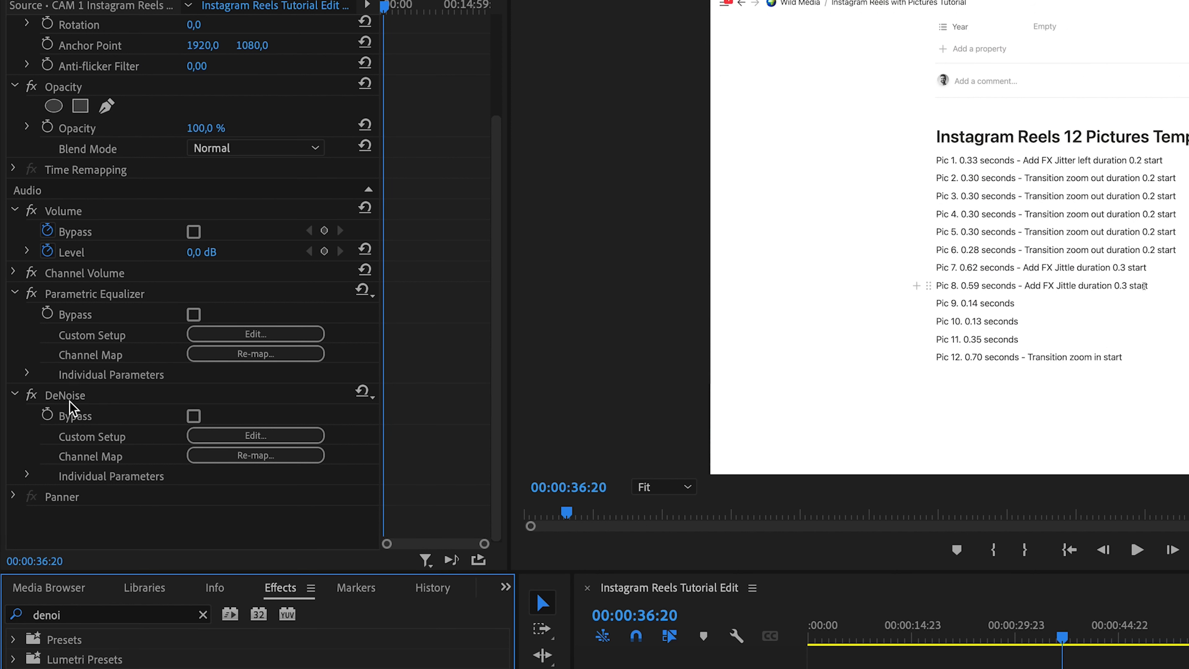
pyautogui.click(253, 435)
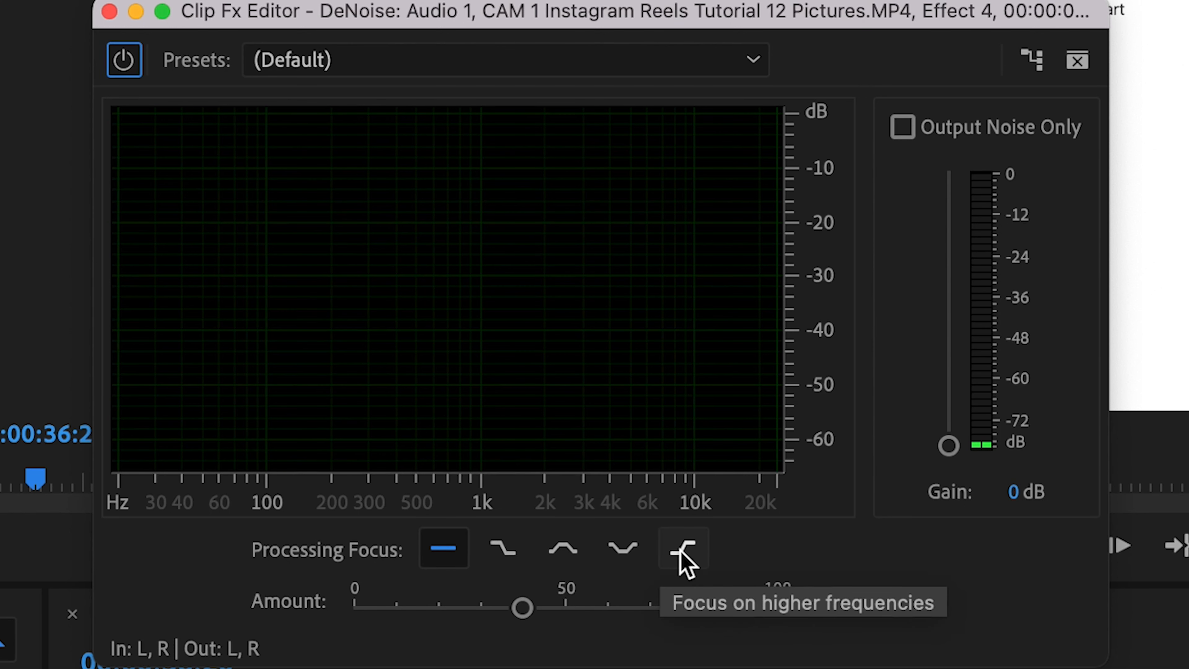
pyautogui.click(624, 553)
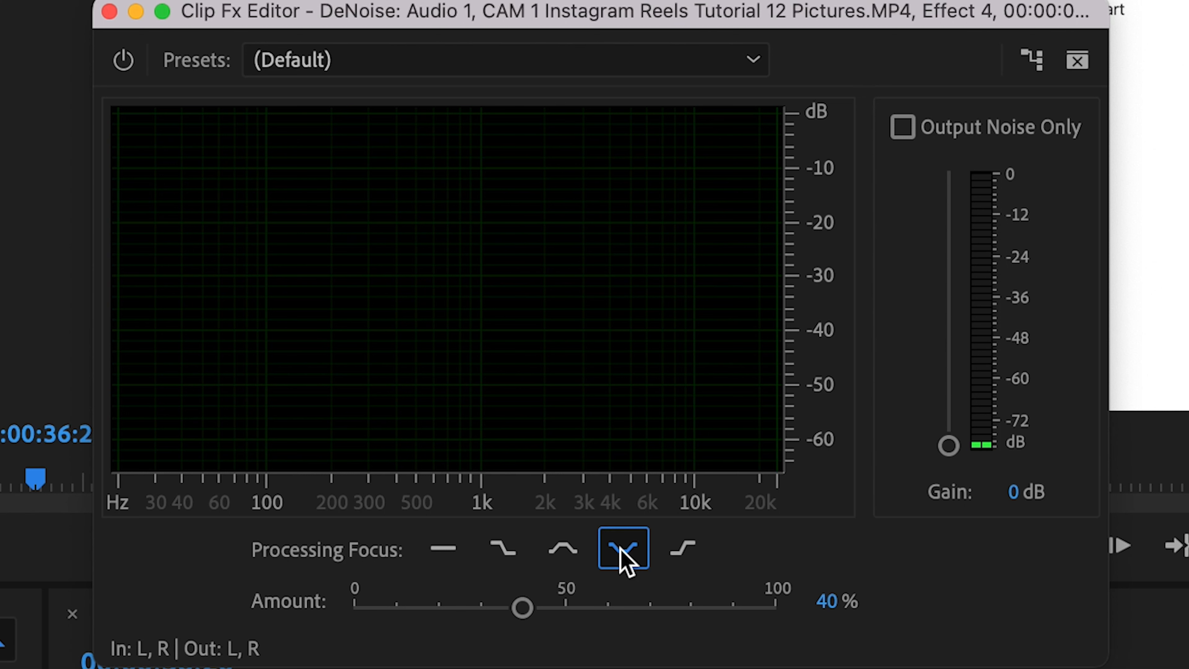
pyautogui.moveTo(523, 608); pyautogui.dragTo(567, 609)
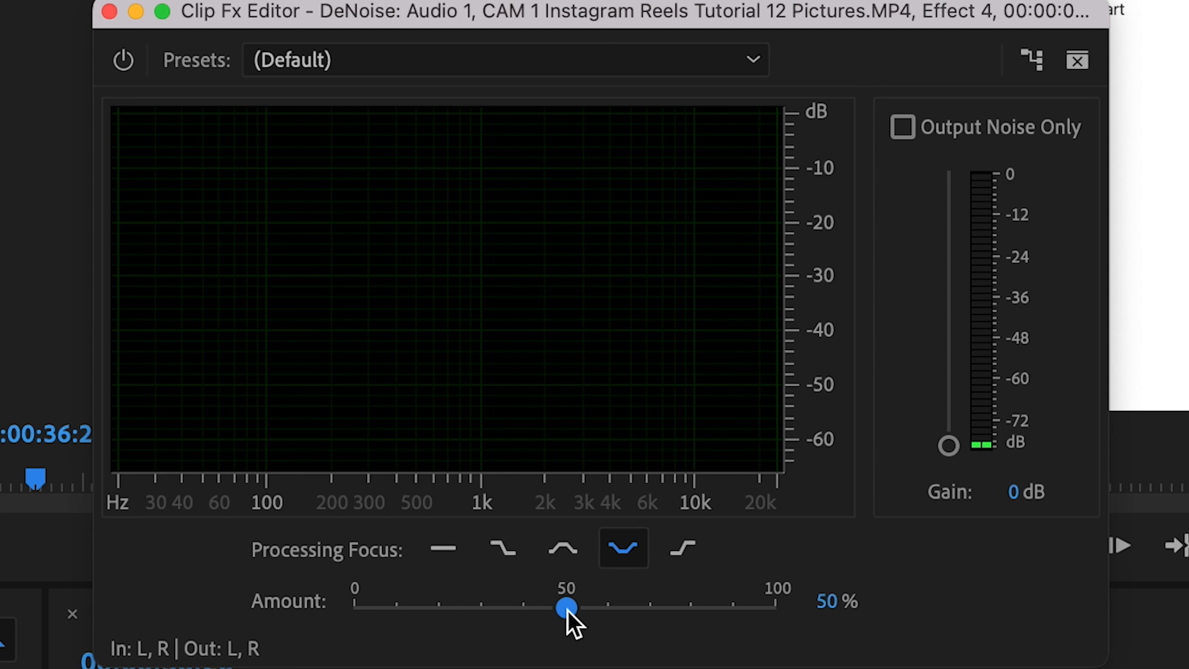
# Play back the sequence to listen to the DeNoise effect on the camera audio, and close its editor.
pyautogui.click(562, 668)
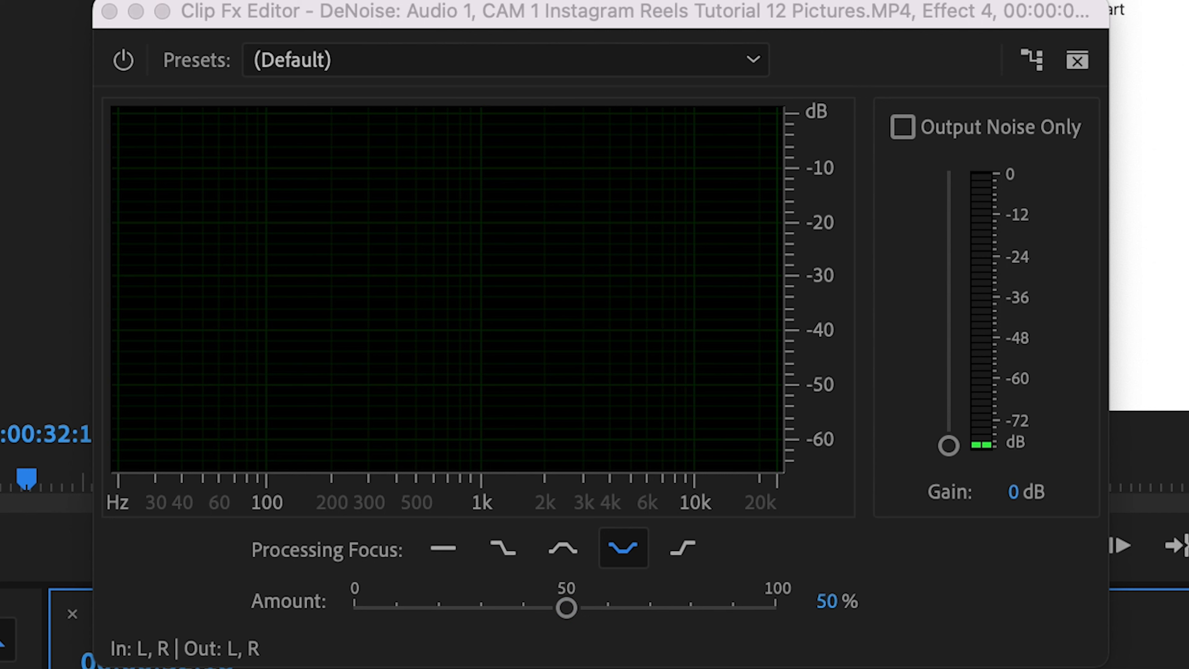
pyautogui.press('space')
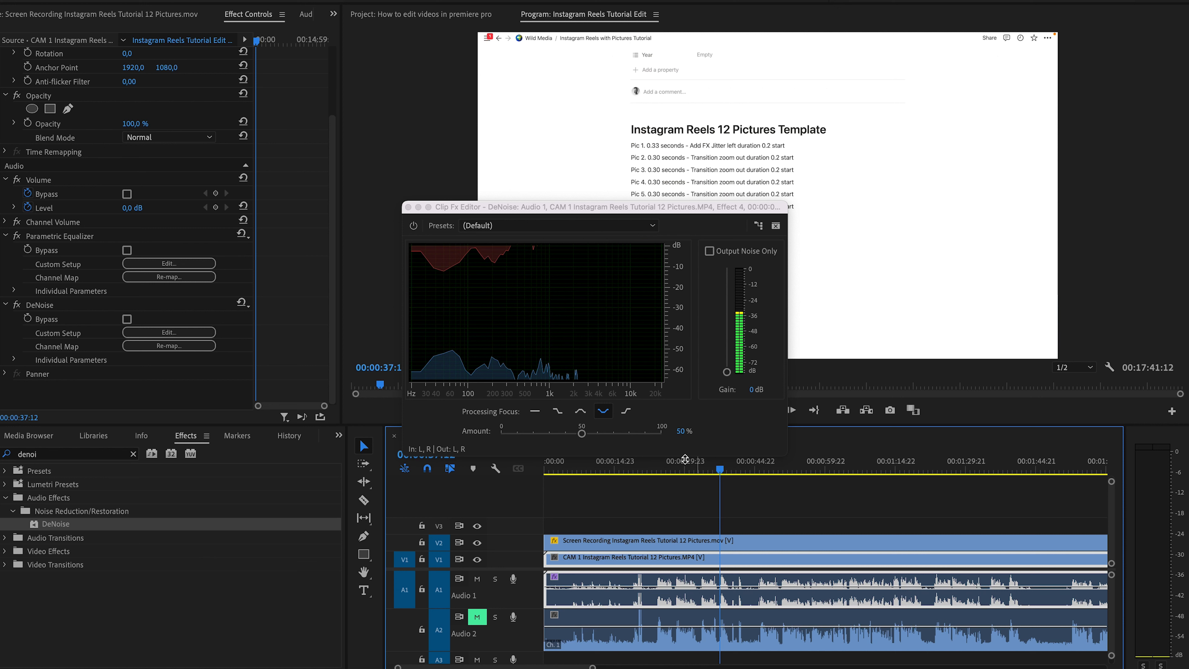
pyautogui.click(408, 208)
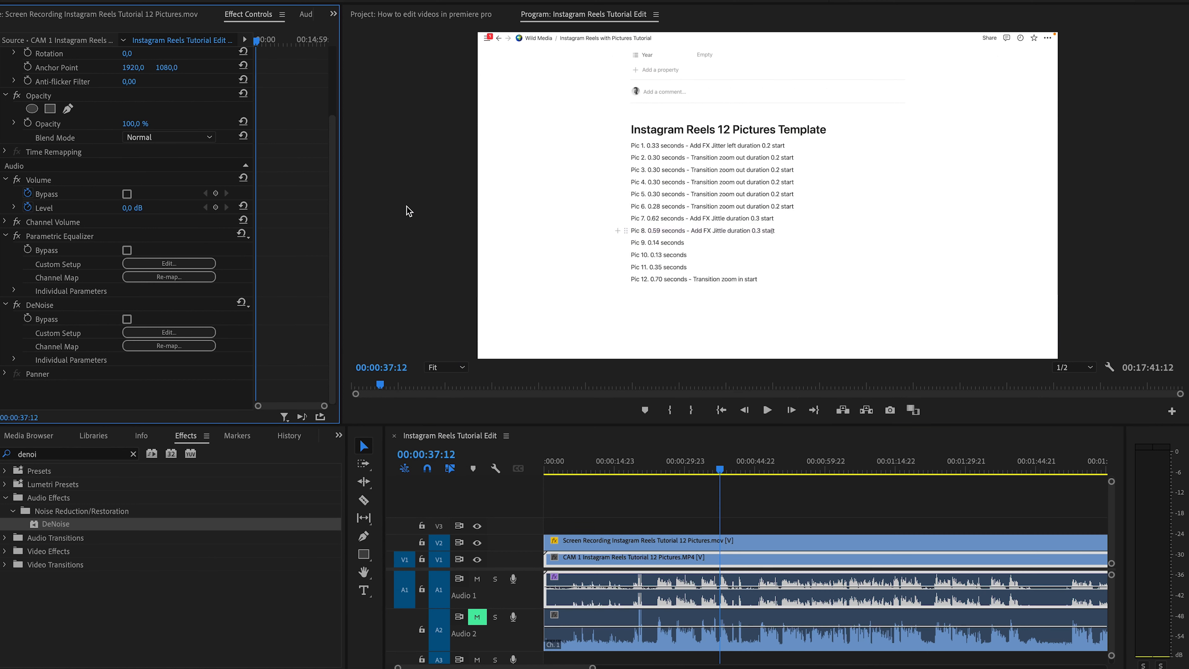
# Find the Hard Limiter audio effect by searching for "hard" and apply it to the camera clip's audio on track A1.
pyautogui.click(134, 453)
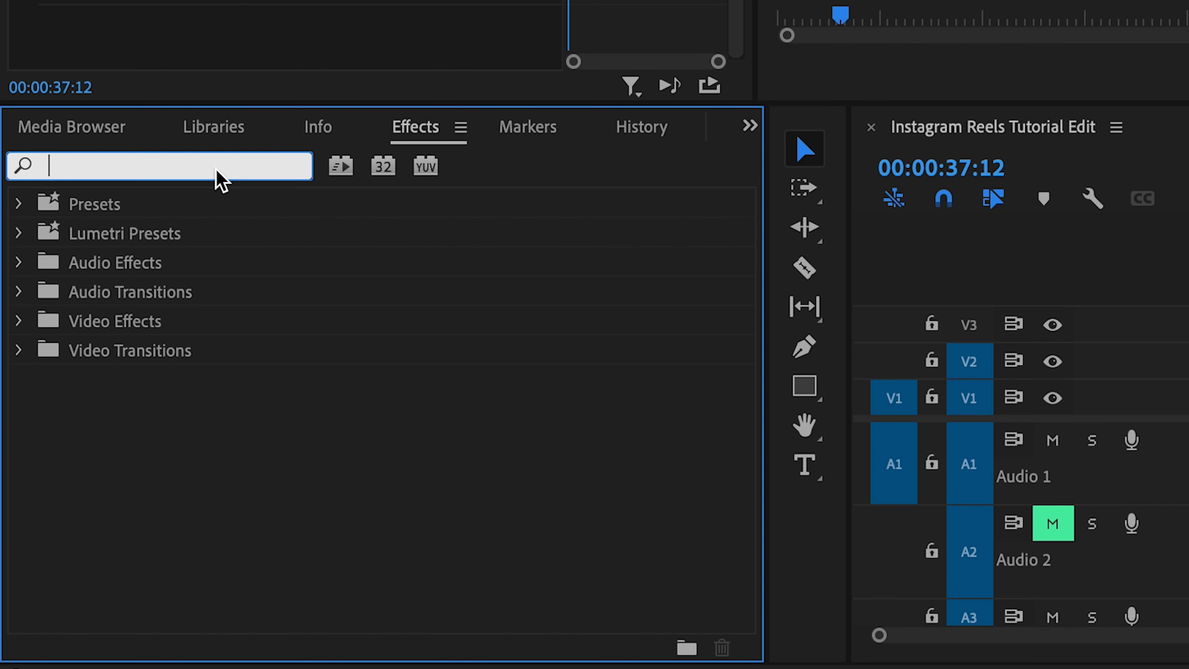
pyautogui.write('hard')
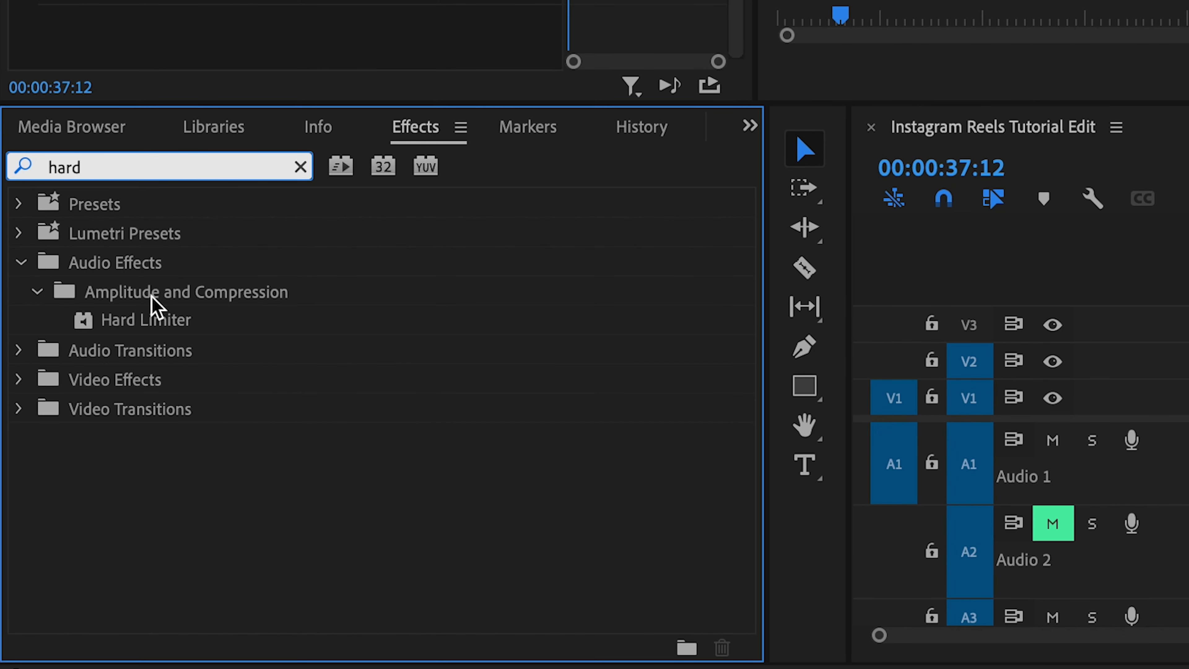
pyautogui.moveTo(126, 332); pyautogui.dragTo(1188, 457)
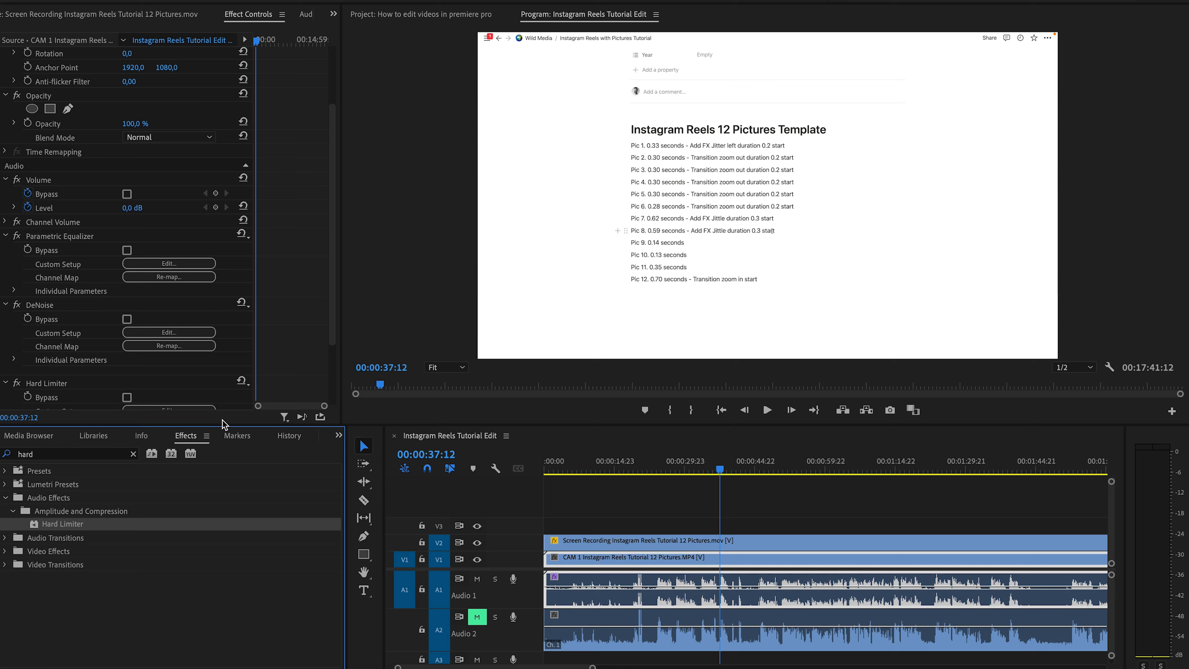
# In the Hard Limiter custom setup, set the maximum amplitude to -6 dB and close the editor.
pyautogui.scroll(-3, 176, 387)
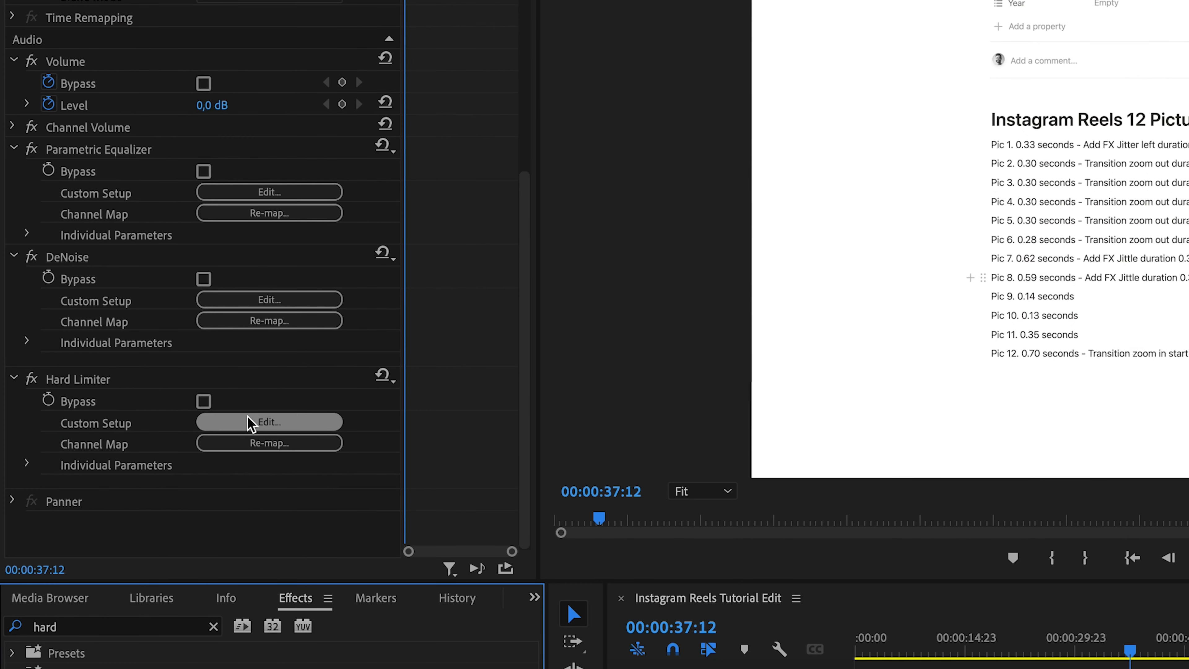
pyautogui.click(252, 424)
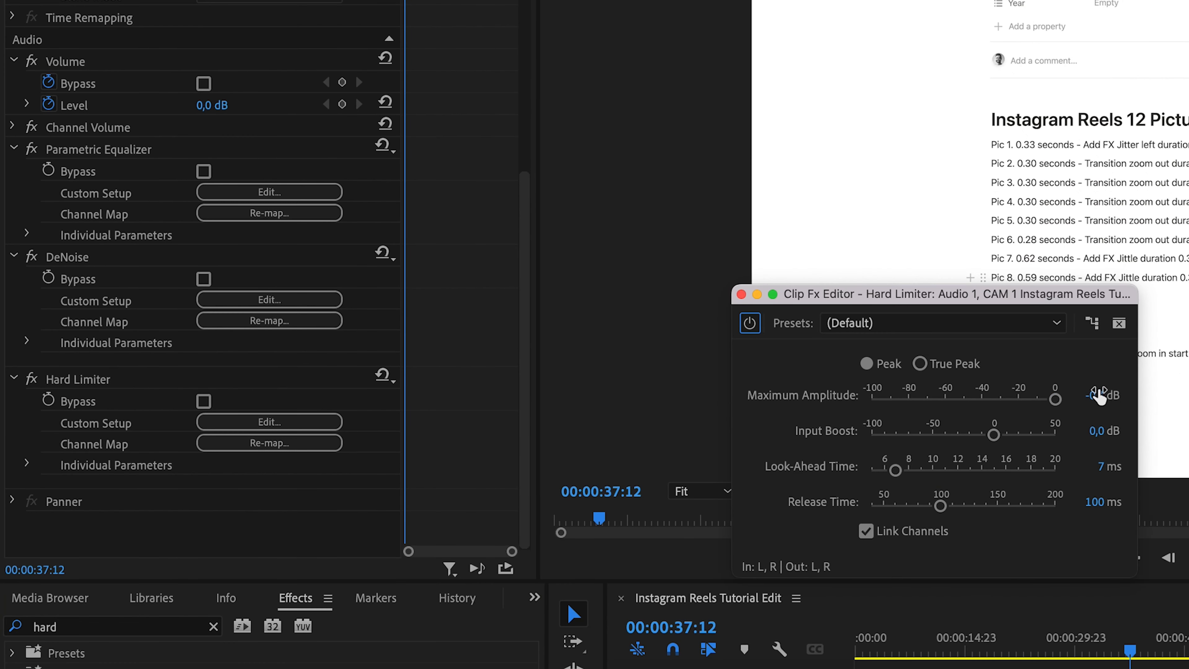
pyautogui.click(1099, 397)
pyautogui.write('-6')
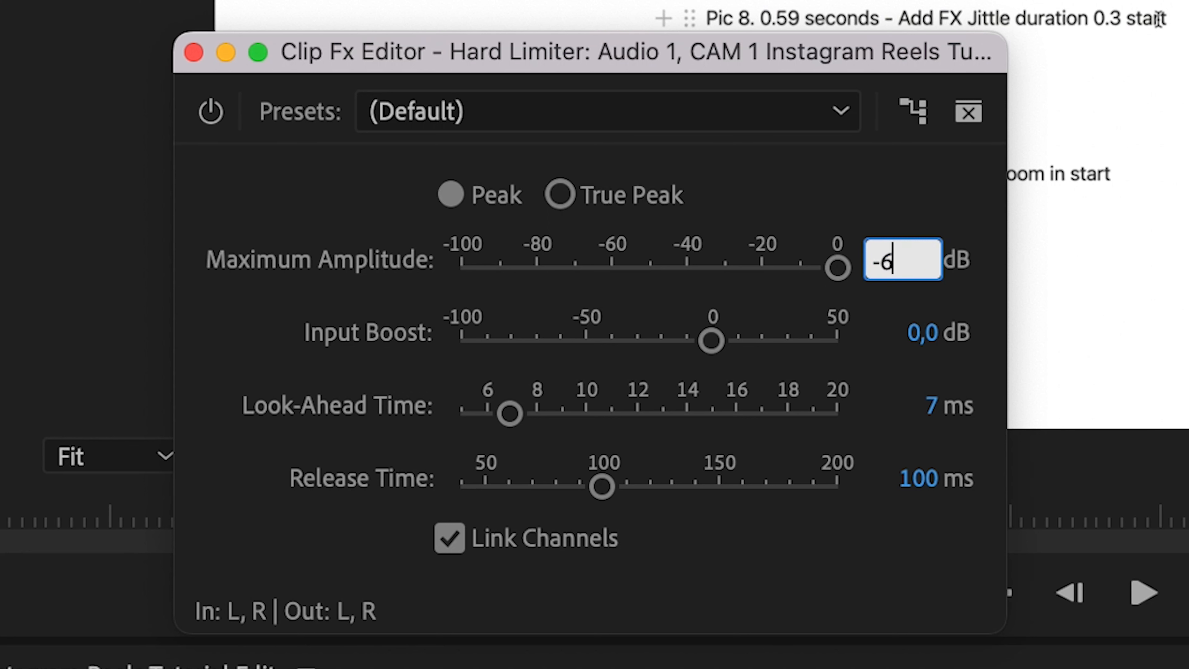
pyautogui.press('Return')
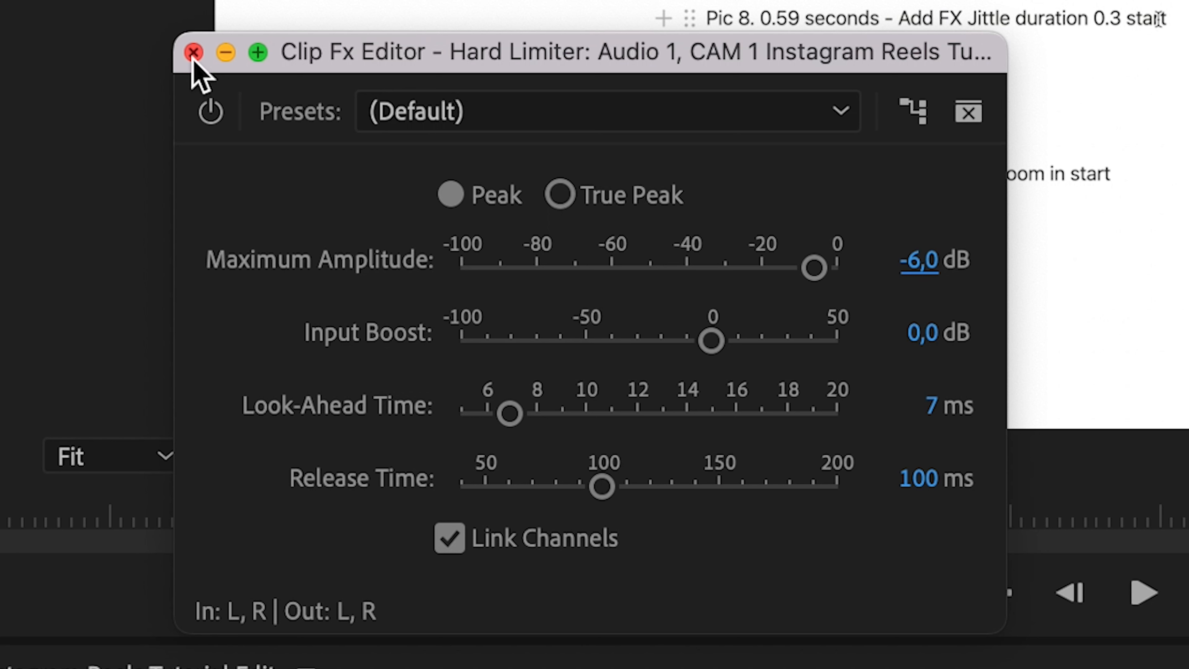
pyautogui.click(193, 51)
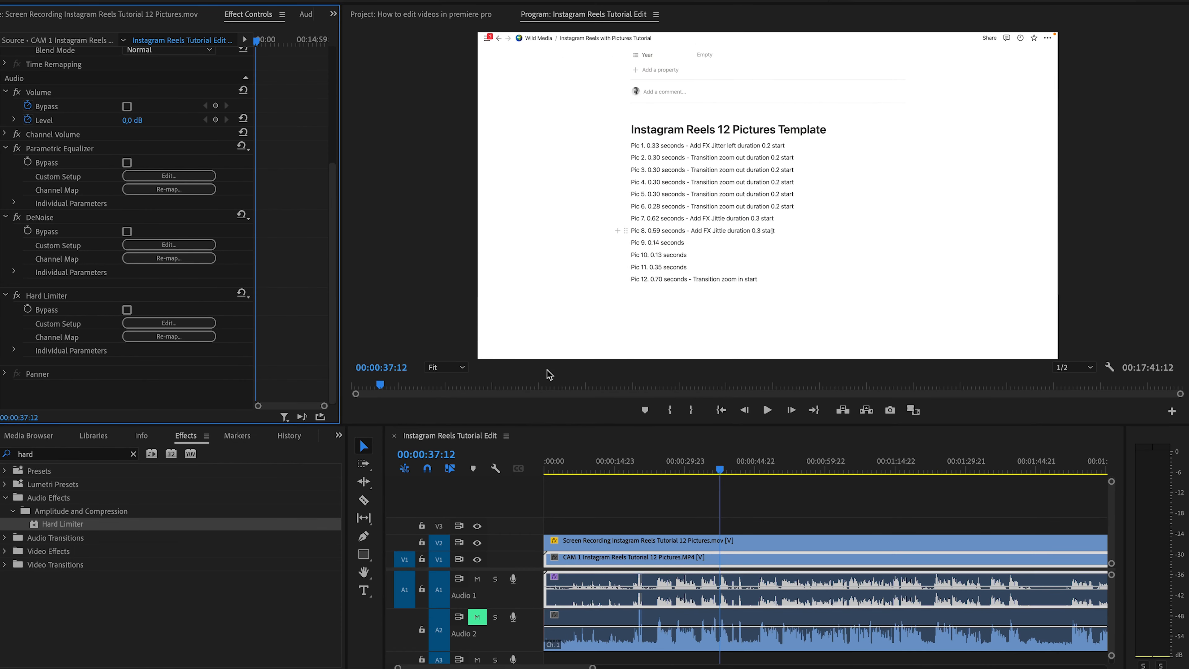
# Play back the sequence from 00:00:33:16 to listen to the processed camera audio.
pyautogui.click(703, 470)
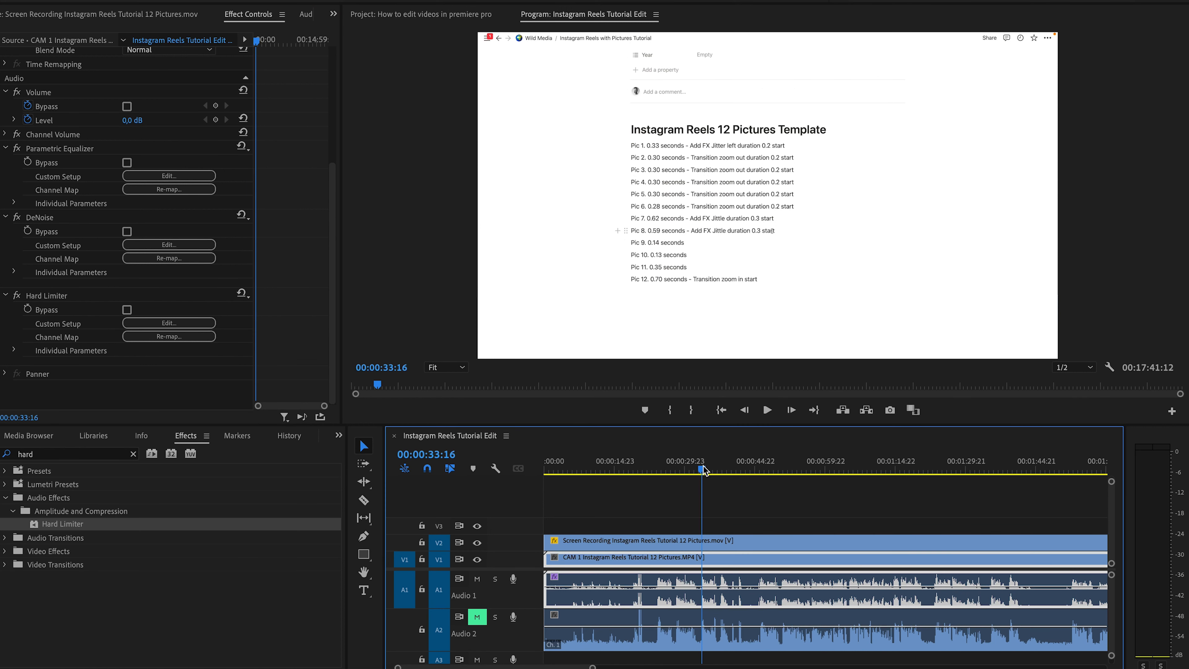
pyautogui.press('space')
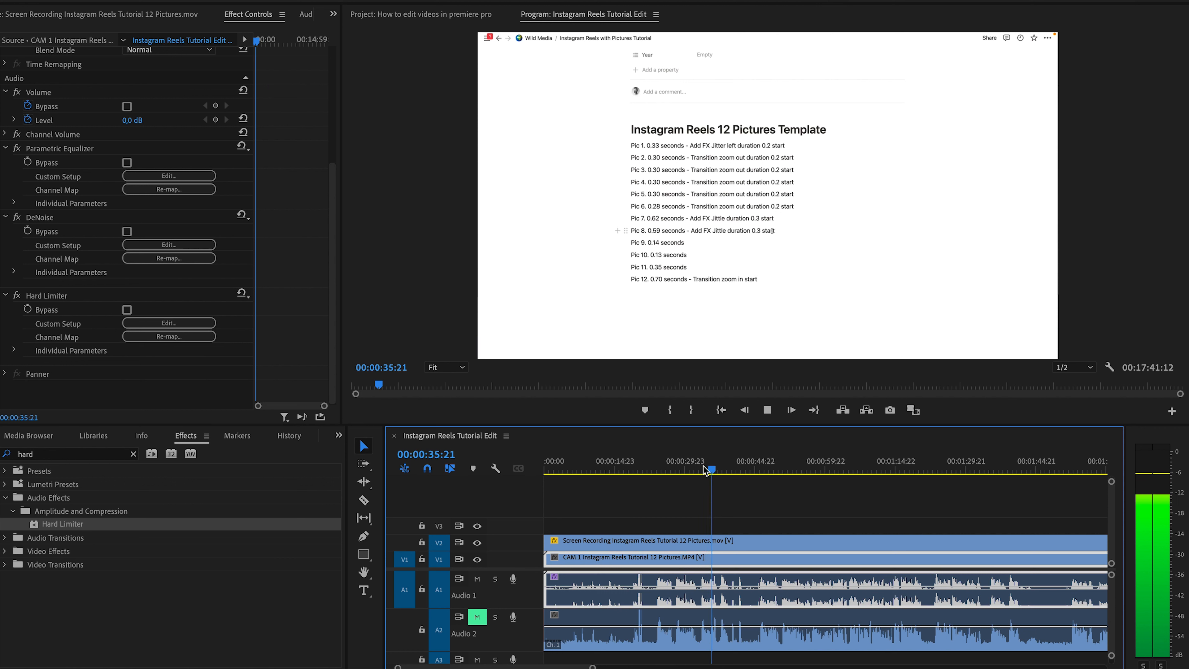
pyautogui.press('space')
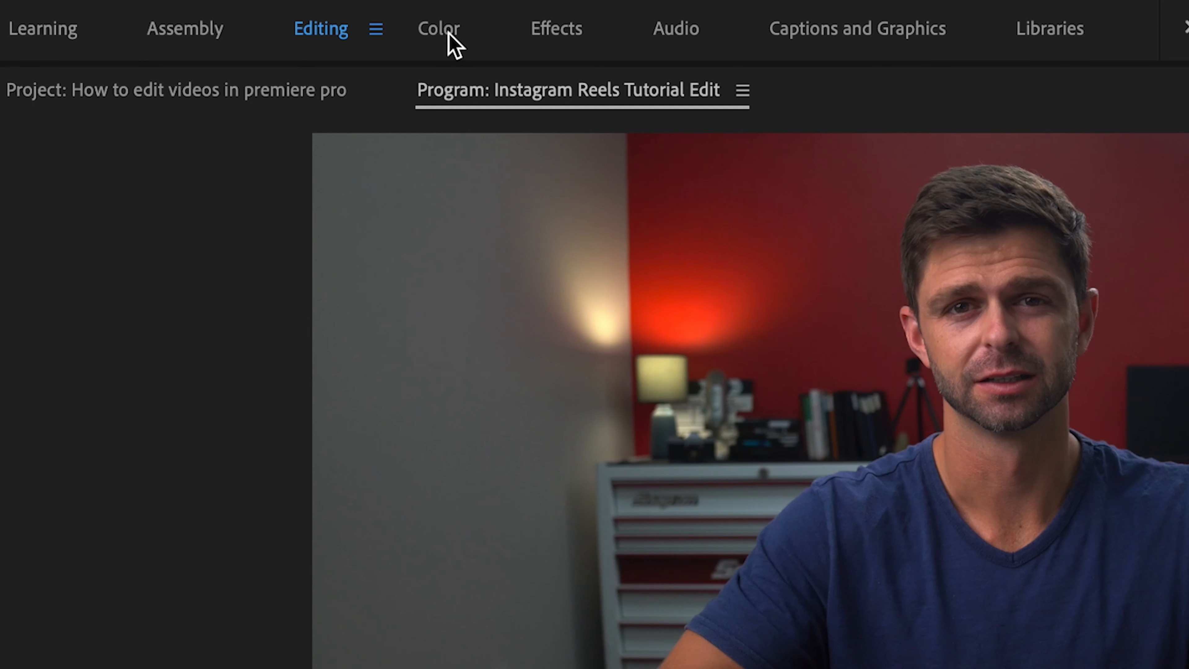
# Switch to the Color workspace, with the screen recording on track V2 hidden and the Lumetri Scopes displayed.
pyautogui.click(531, 12)
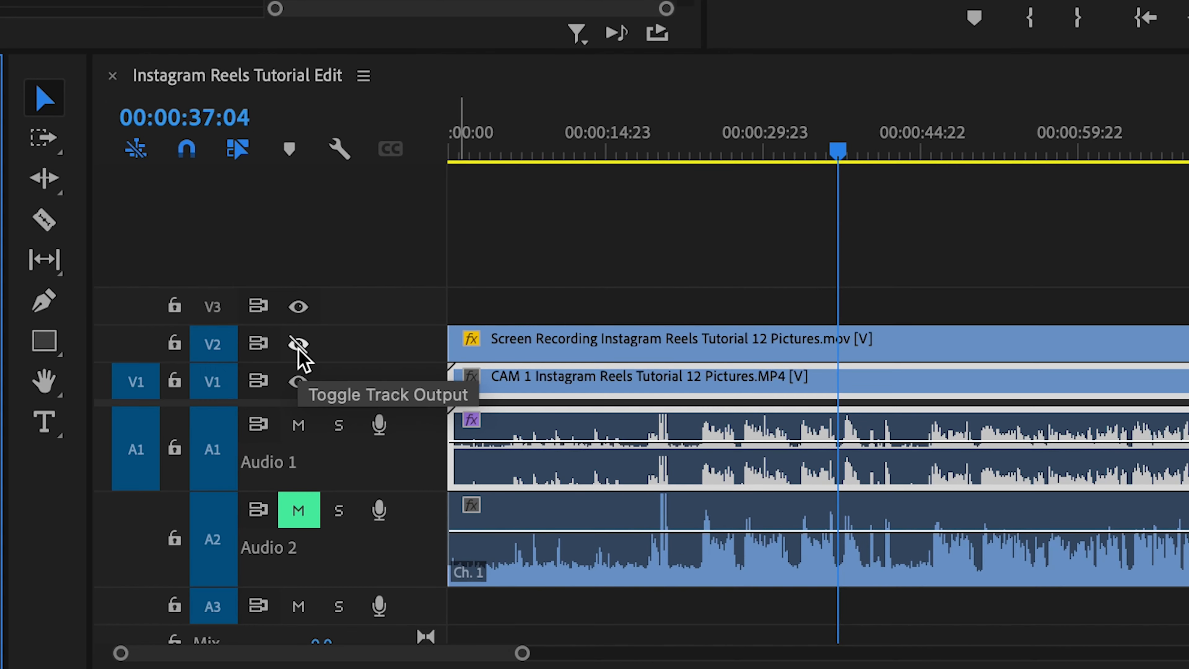
pyautogui.click(299, 345)
pyautogui.click(299, 345)
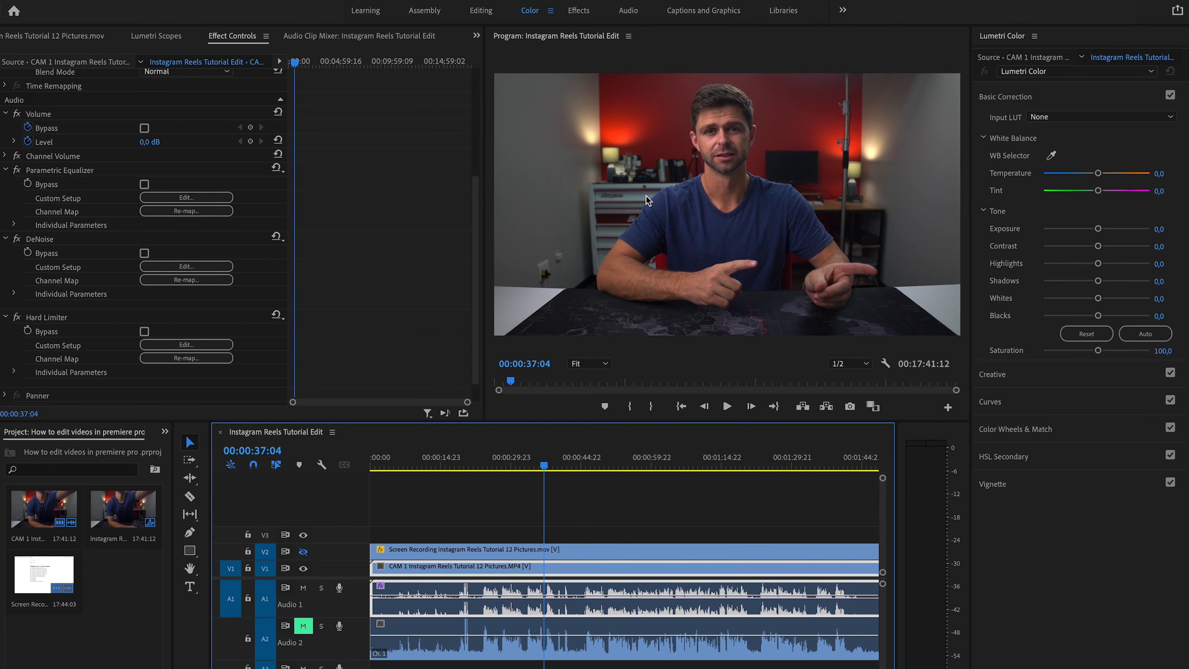
pyautogui.click(156, 35)
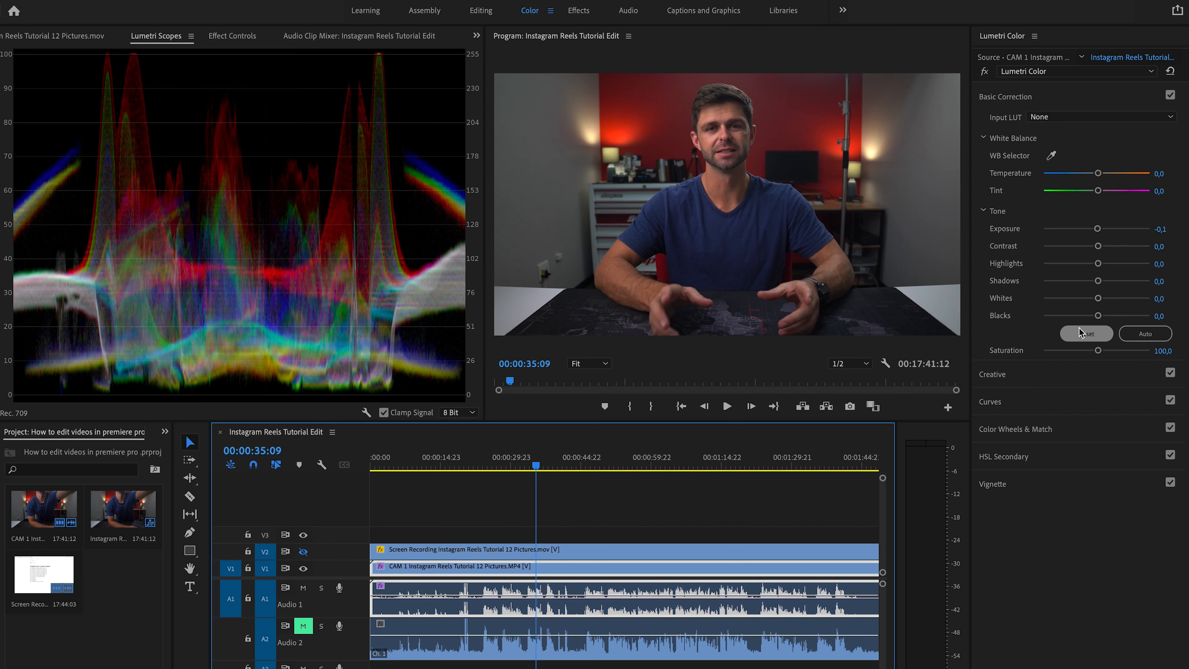
# Try different blacks levels on the camera clip in Lumetri's basic correction and leave Blacks at -1.3.
pyautogui.moveTo(1100, 320); pyautogui.dragTo(1075, 320)
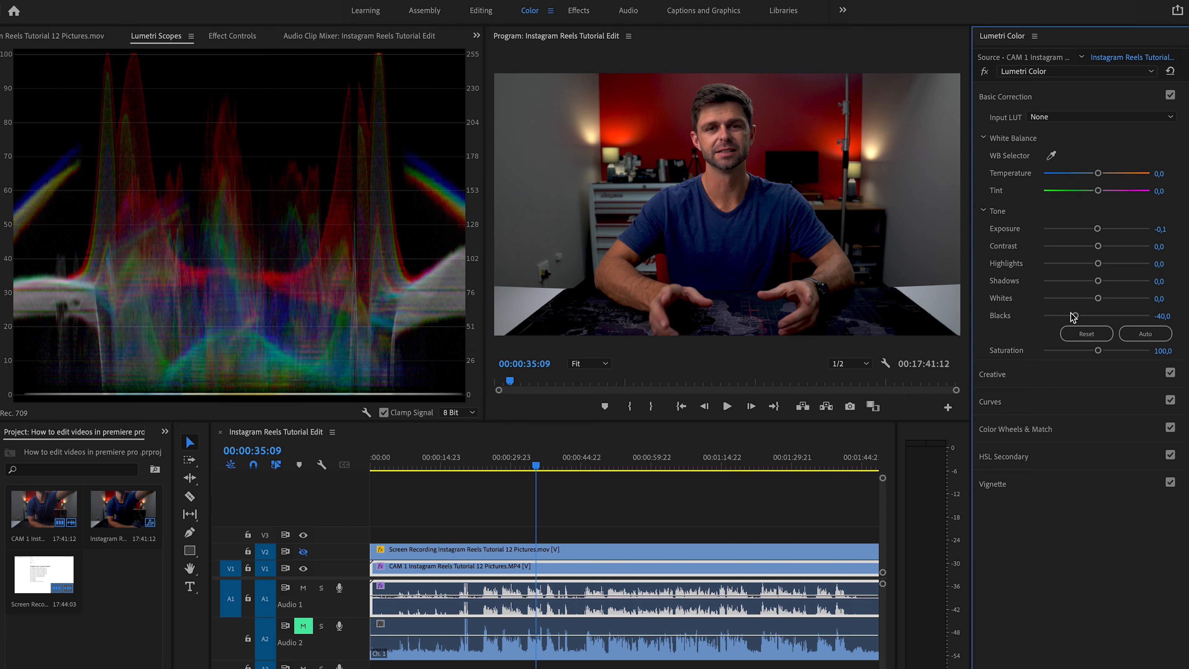
pyautogui.moveTo(1076, 319); pyautogui.dragTo(1096, 319)
pyautogui.doubleClick(1097, 317)
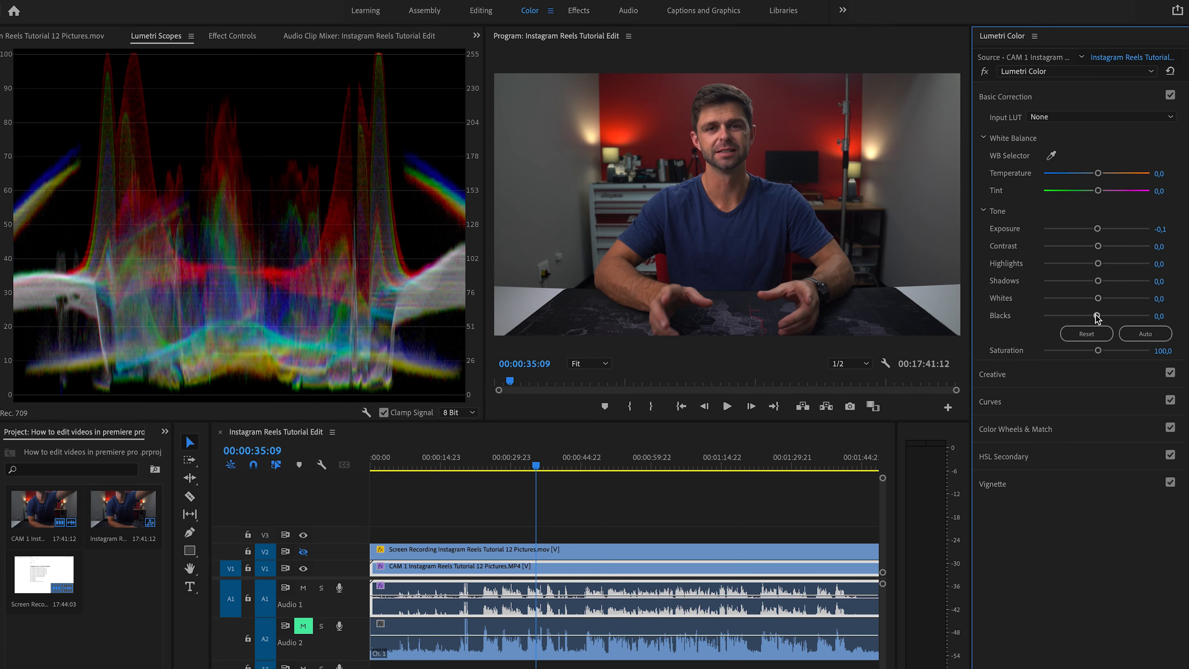
pyautogui.hotkey('ctrl', 'z')
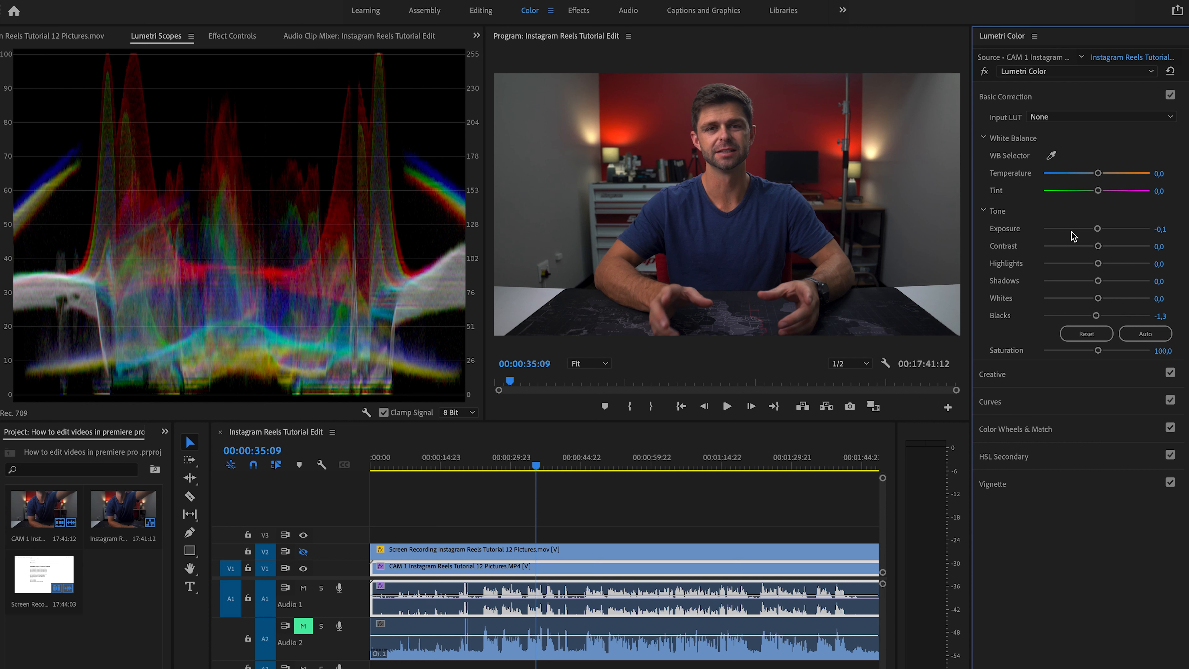
# Set the camera clip's exposure to 0.8, shadows to 13.8, highlights to -21.3, whites to 26.3 and contrast to 12.5.
pyautogui.moveTo(1098, 229); pyautogui.dragTo(1105, 231)
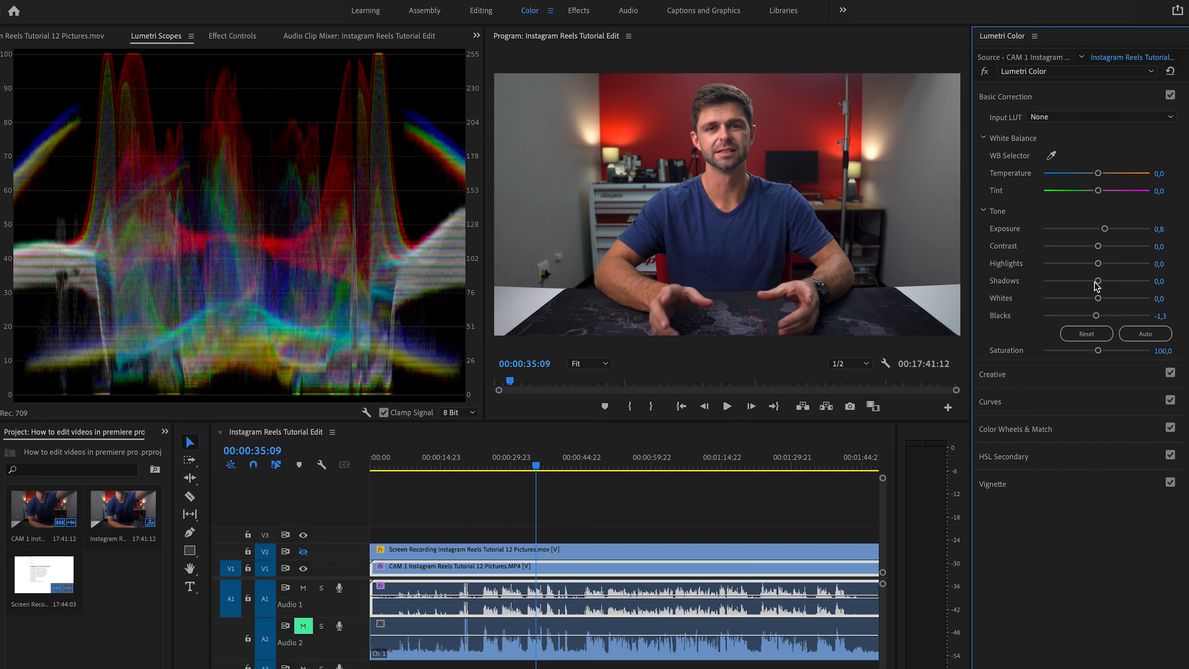
pyautogui.moveTo(1099, 280); pyautogui.dragTo(1104, 281)
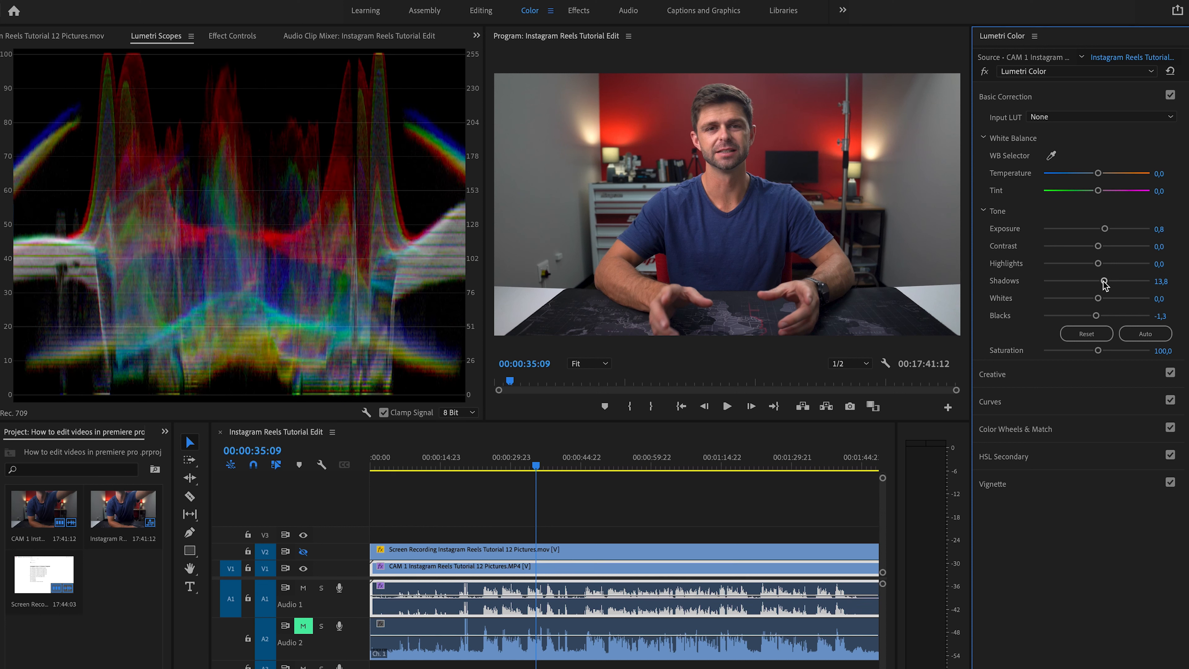
pyautogui.moveTo(1098, 263); pyautogui.dragTo(1086, 264)
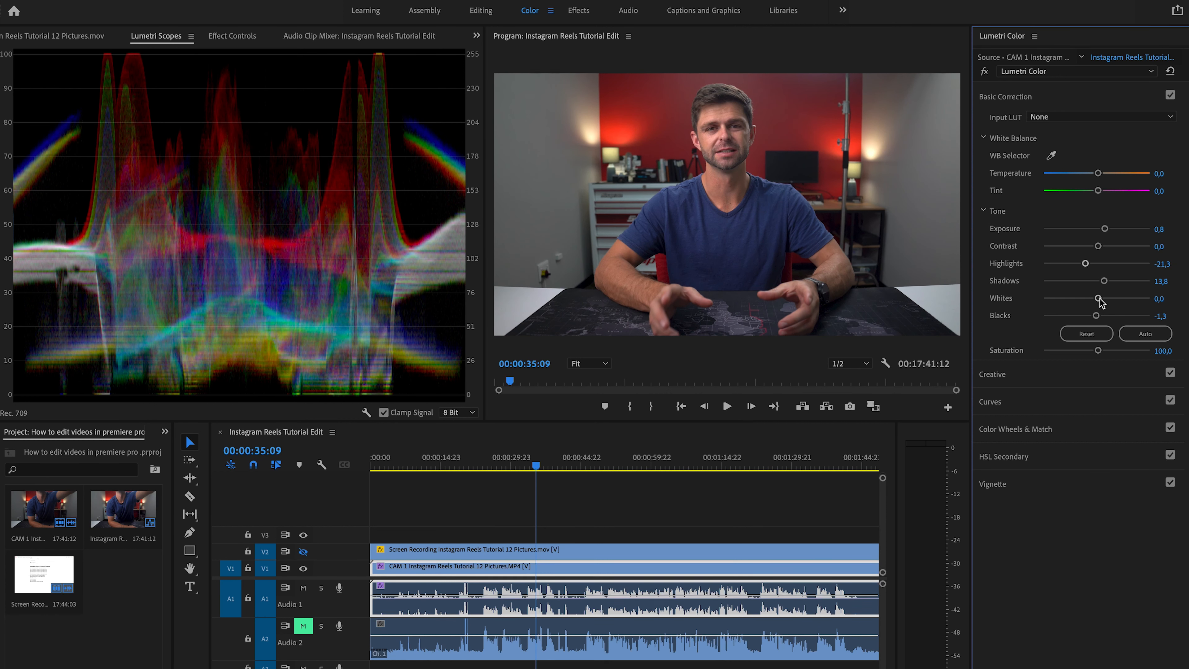
pyautogui.moveTo(1098, 298)
pyautogui.mouseDown()
pyautogui.moveTo(1177, 307)
pyautogui.moveTo(1112, 303)
pyautogui.mouseUp()
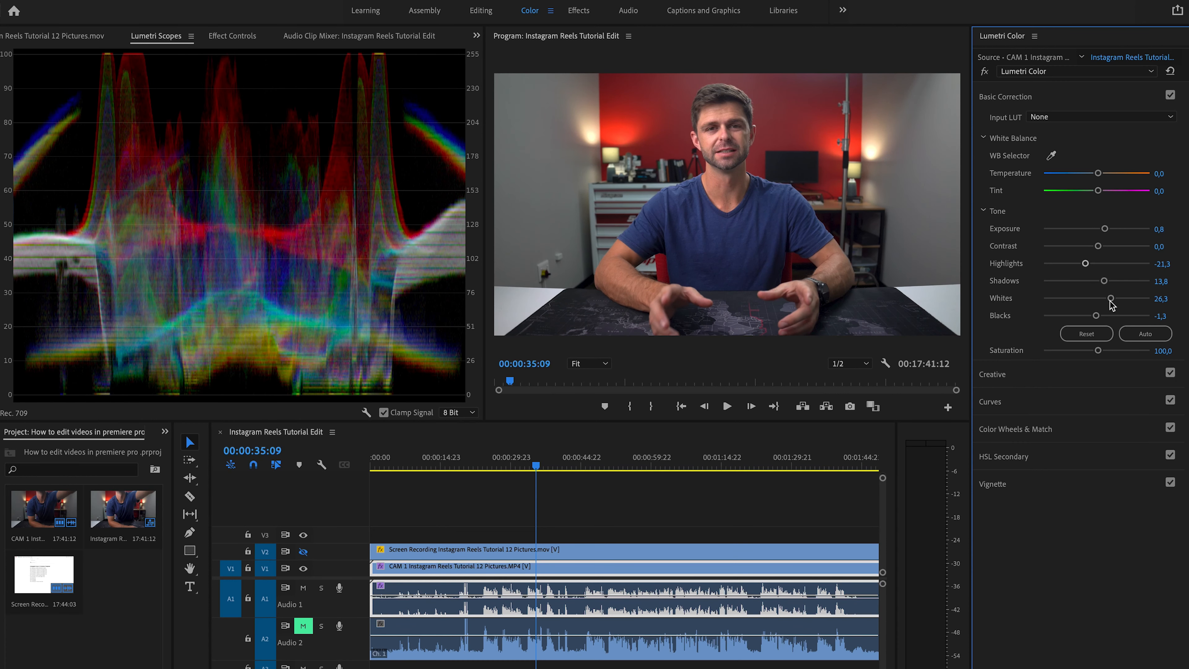
pyautogui.moveTo(1098, 247); pyautogui.dragTo(1104, 251)
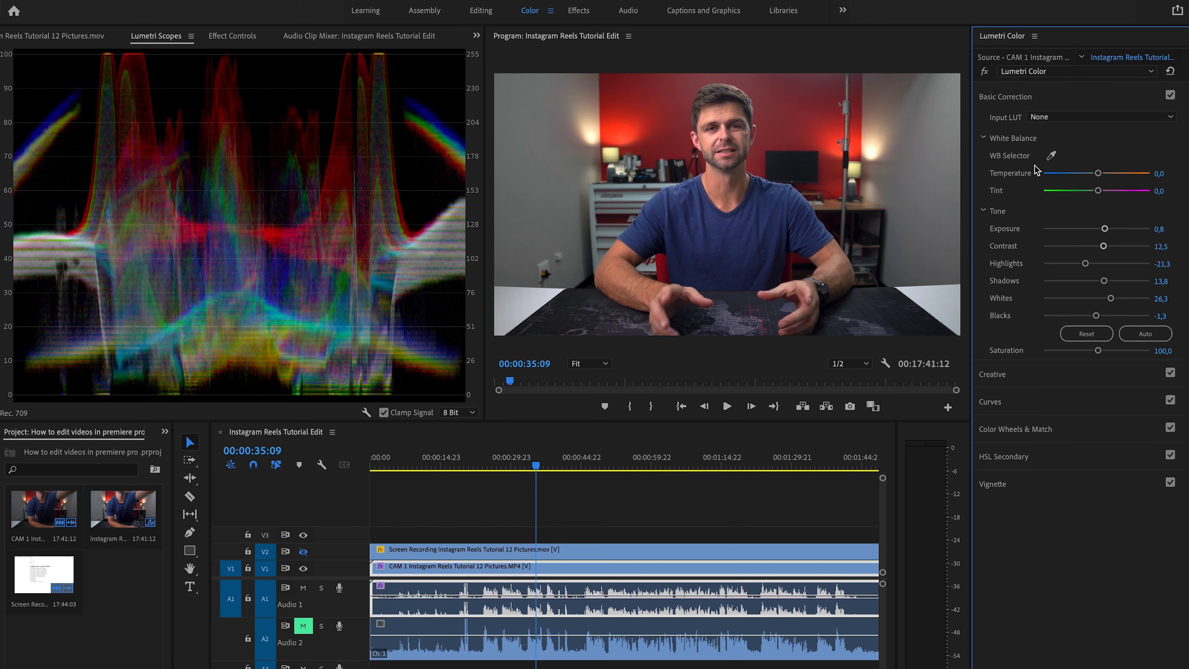
pyautogui.moveTo(1097, 174)
pyautogui.mouseDown()
pyautogui.moveTo(1049, 177)
pyautogui.moveTo(1116, 179)
pyautogui.moveTo(1087, 179)
pyautogui.moveTo(1097, 179)
pyautogui.mouseUp()
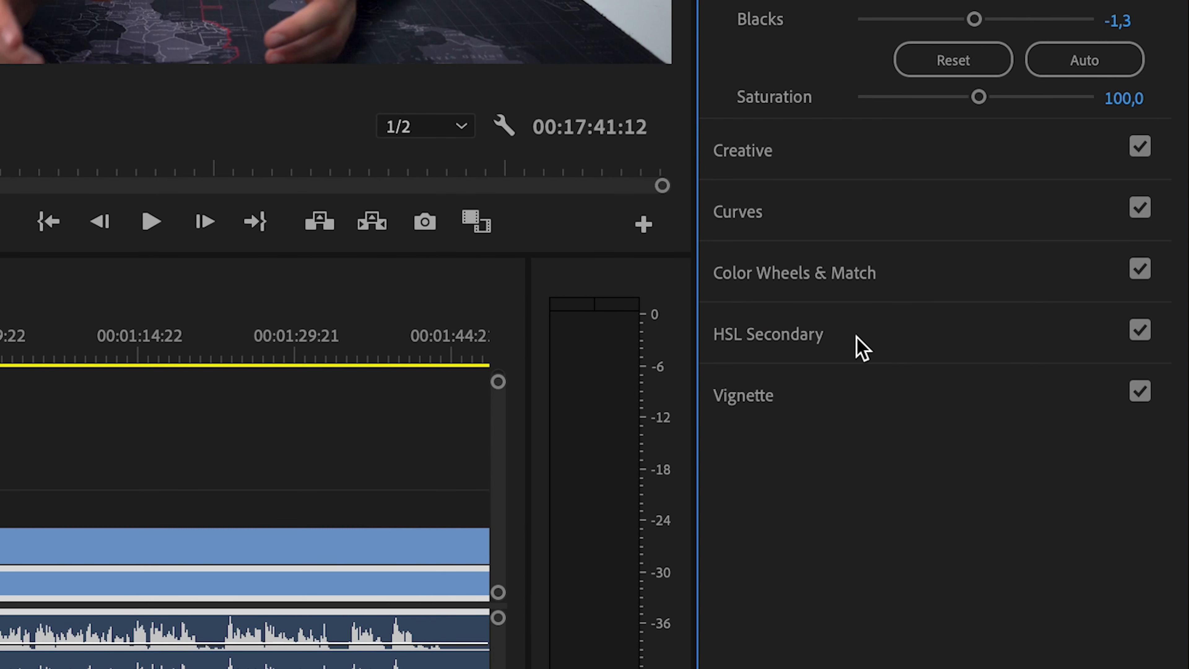
# In HSL Secondary, sample the skin color from the forehead as the key and check it briefly in the Color/Gray mask view.
pyautogui.click(856, 335)
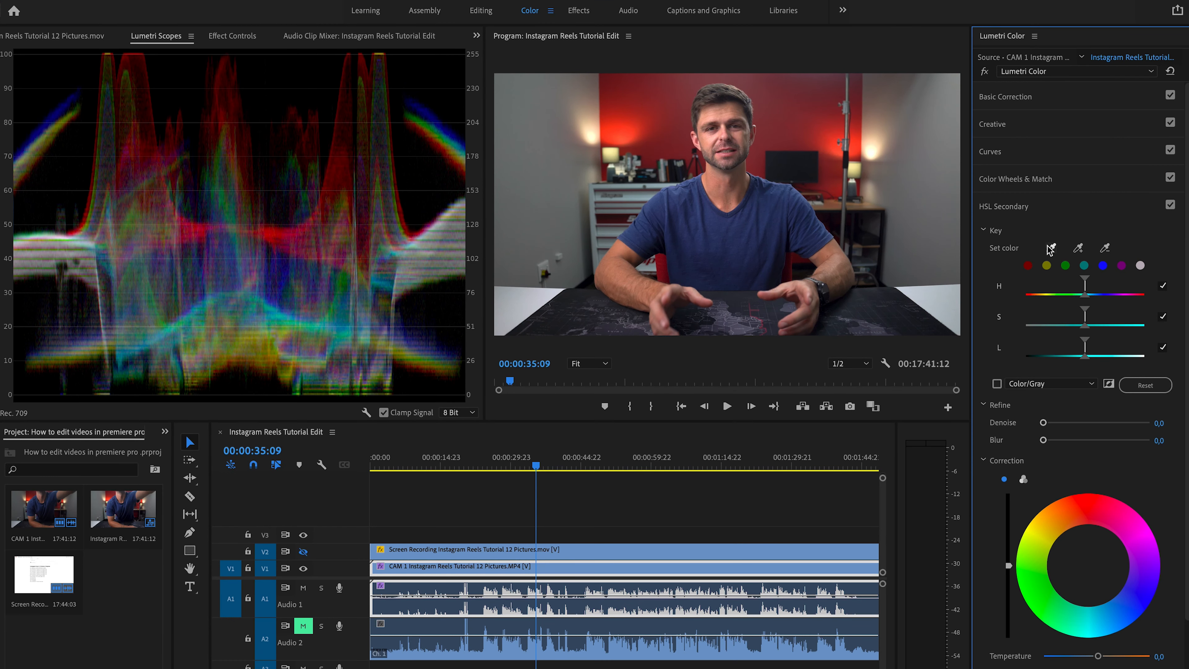
pyautogui.click(1051, 250)
pyautogui.click(715, 138)
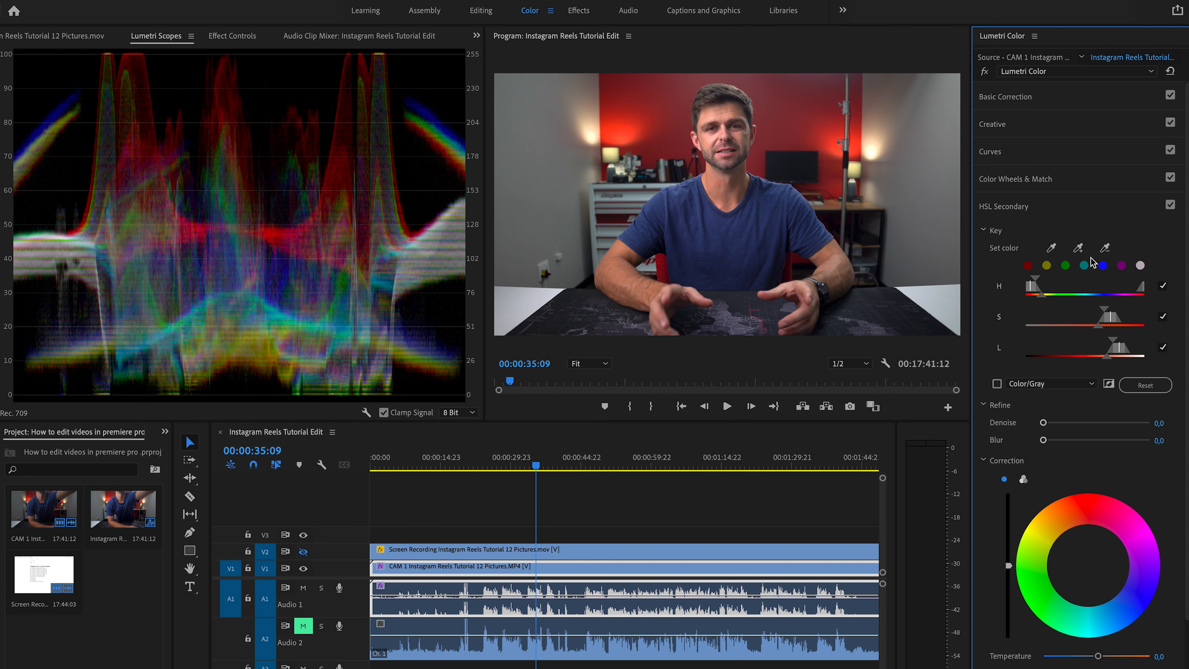
pyautogui.click(997, 384)
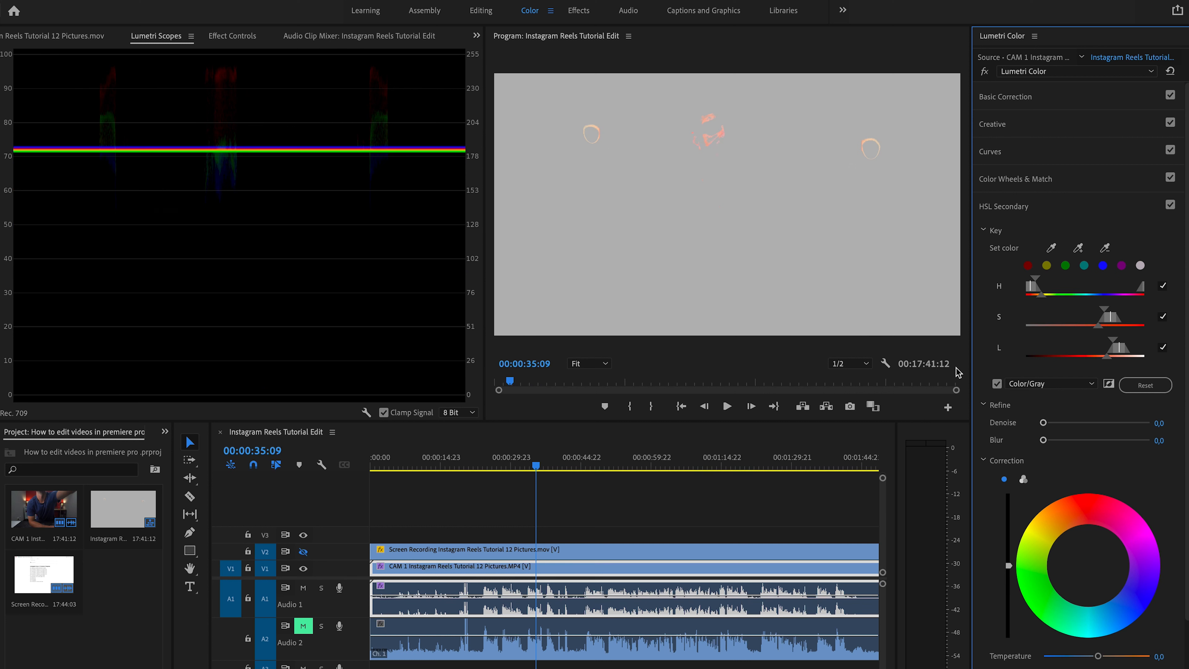
pyautogui.click(997, 384)
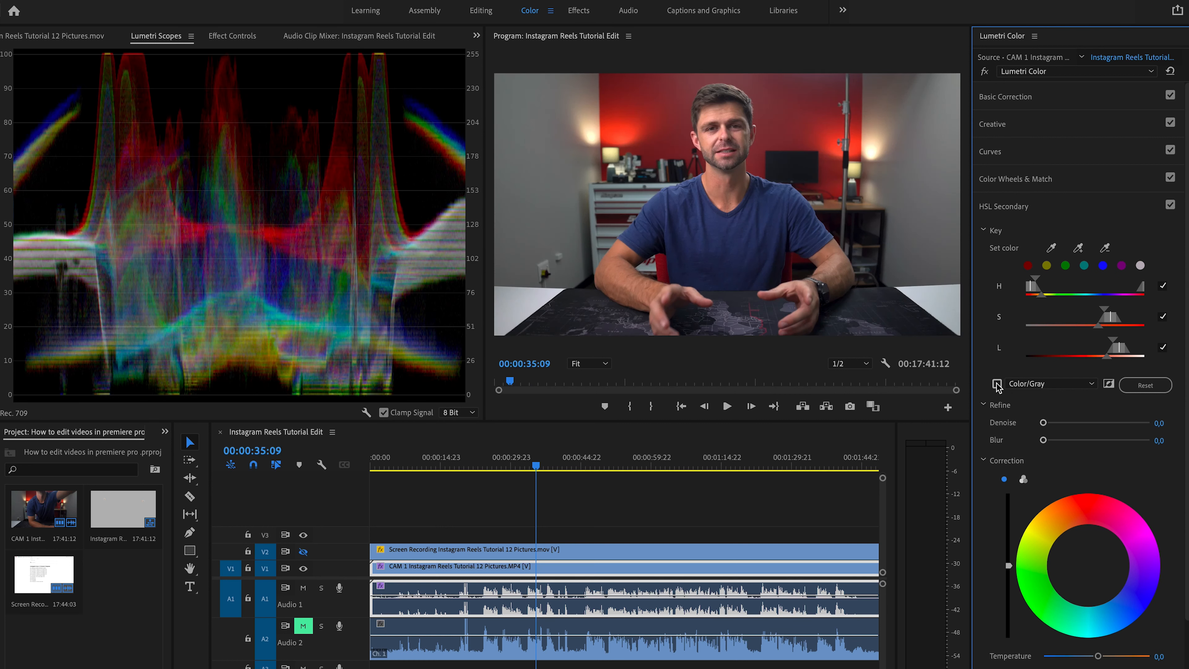
# Add further skin tone samples to the HSL Secondary key and show the Color/Gray mask.
pyautogui.click(1079, 248)
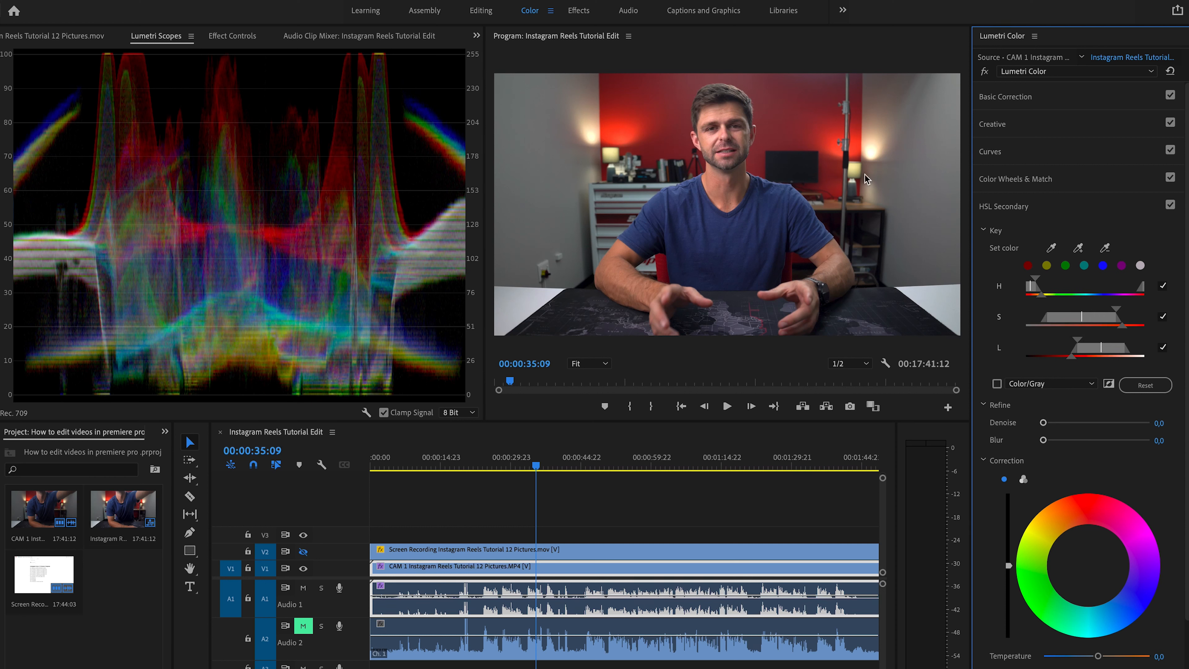
pyautogui.click(1078, 249)
pyautogui.click(729, 190)
pyautogui.click(997, 384)
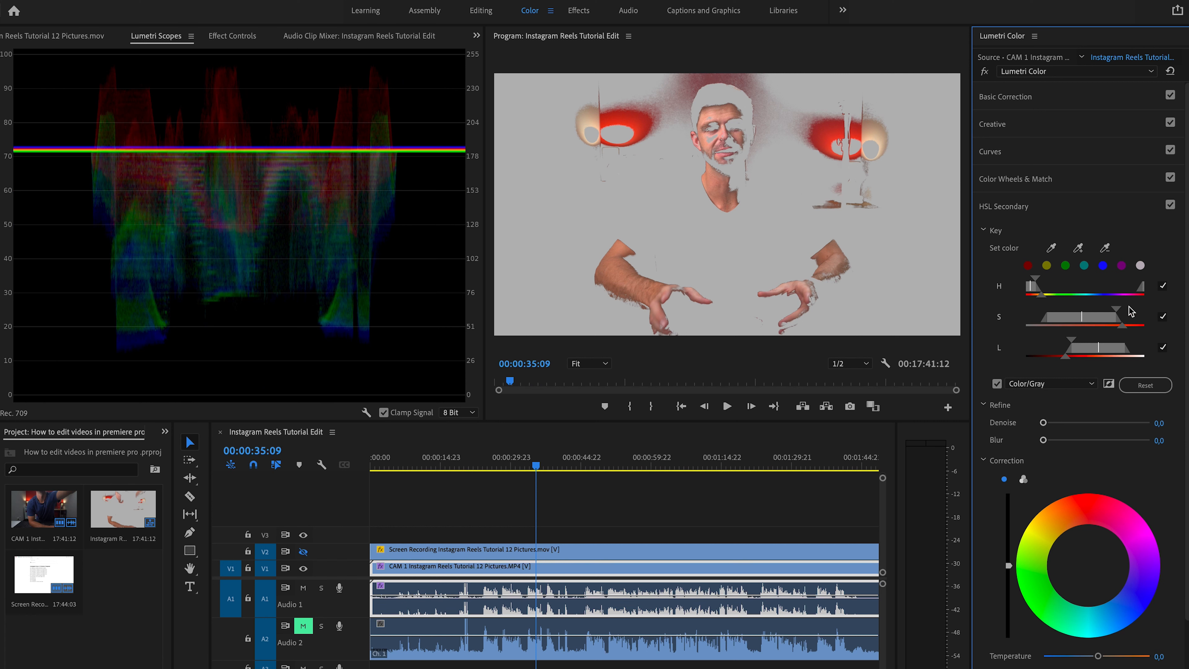
# Widen the skin key's luminance and saturation ranges, narrow its hue range, and refine the mask with denoise 45 and blur 16.3.
pyautogui.moveTo(1071, 341); pyautogui.dragTo(1066, 346)
pyautogui.moveTo(1117, 312)
pyautogui.mouseDown()
pyautogui.moveTo(1149, 313)
pyautogui.moveTo(1126, 317)
pyautogui.mouseUp()
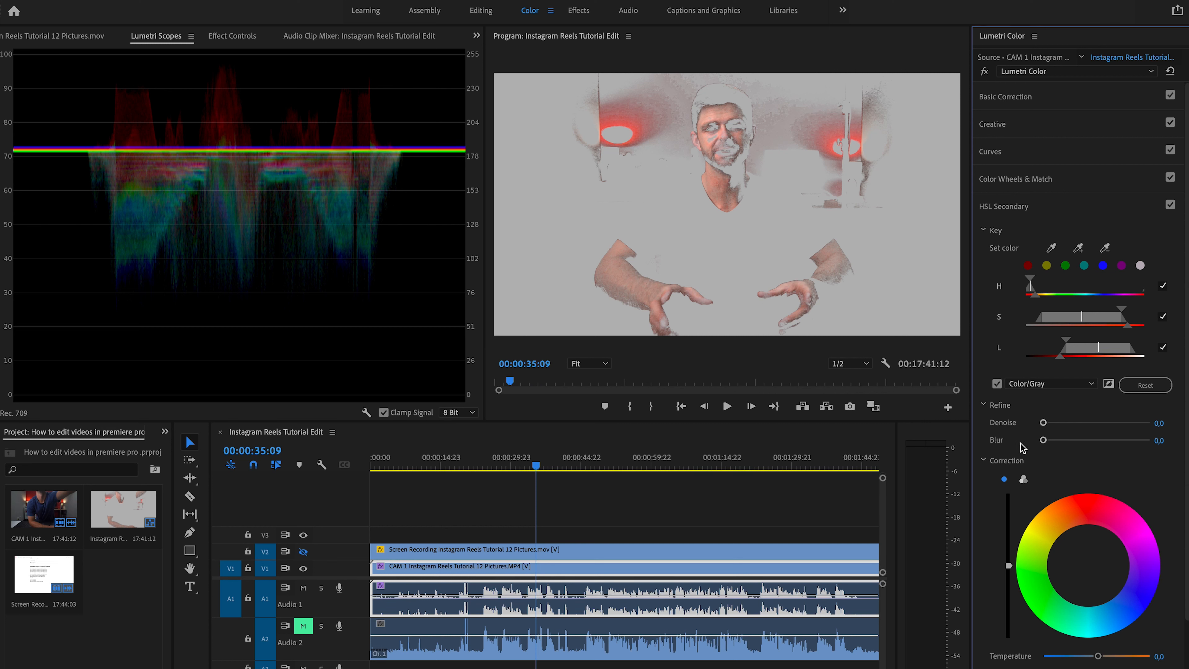
pyautogui.moveTo(1045, 424); pyautogui.dragTo(1091, 425)
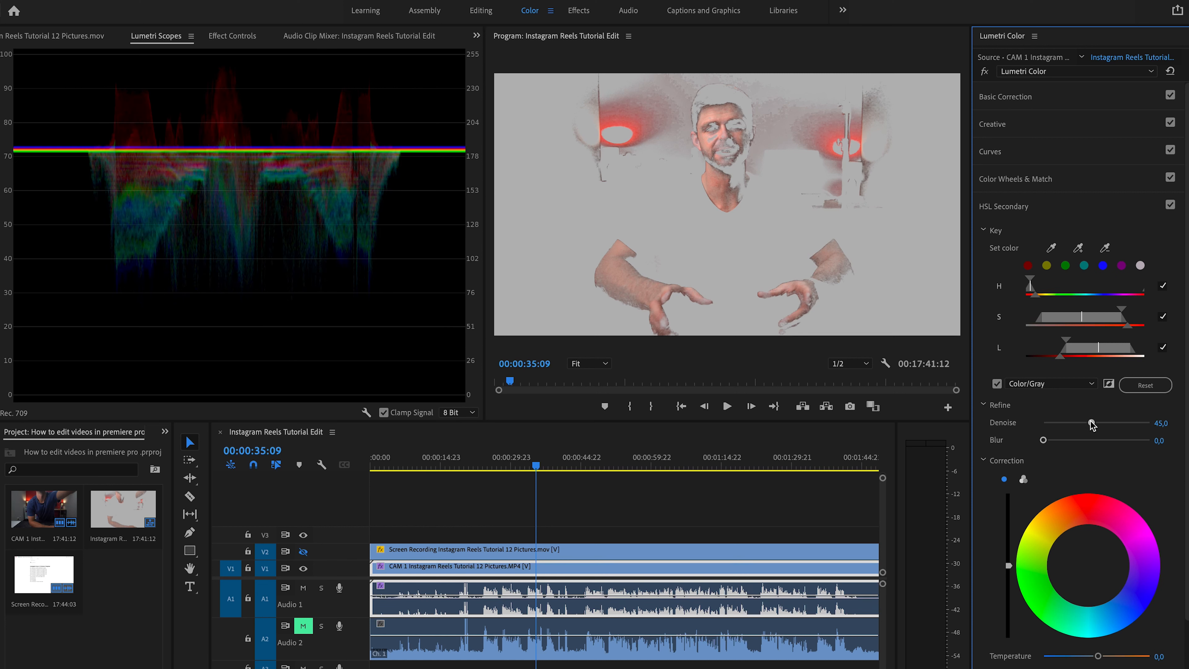
pyautogui.moveTo(1043, 440); pyautogui.dragTo(1101, 443)
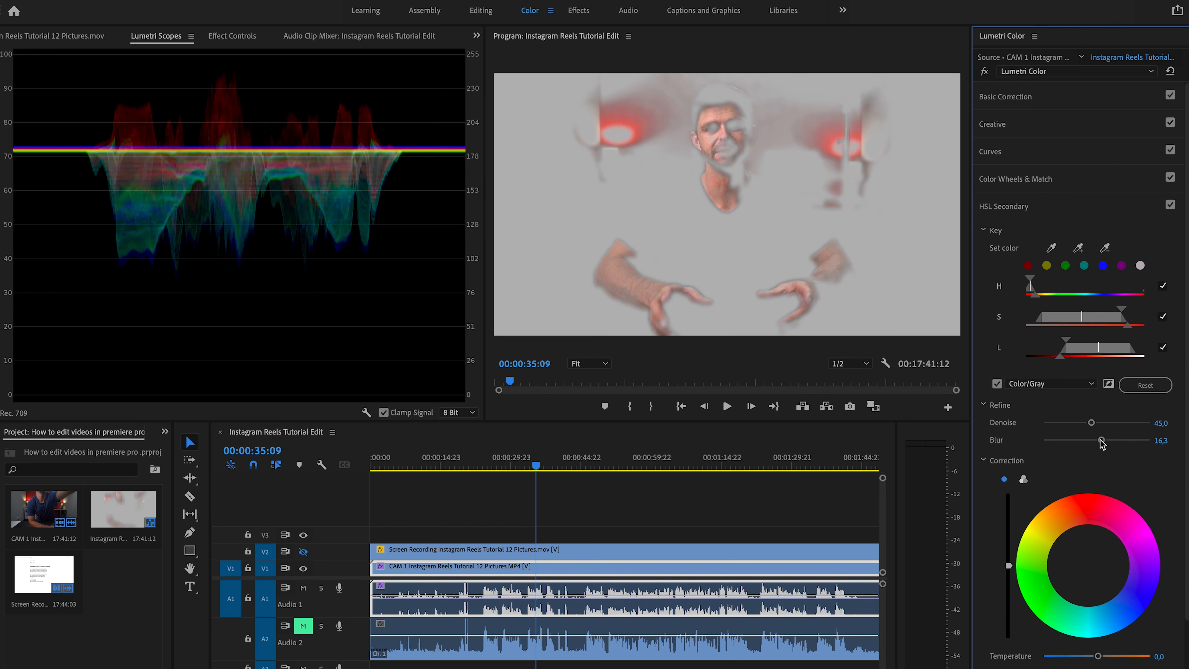
# Set the skin key's denoise to 43.1, invert the mask so everything except skin is affected, and check it in the Color/Gray mask view.
pyautogui.moveTo(1092, 424); pyautogui.dragTo(1089, 423)
pyautogui.click(997, 384)
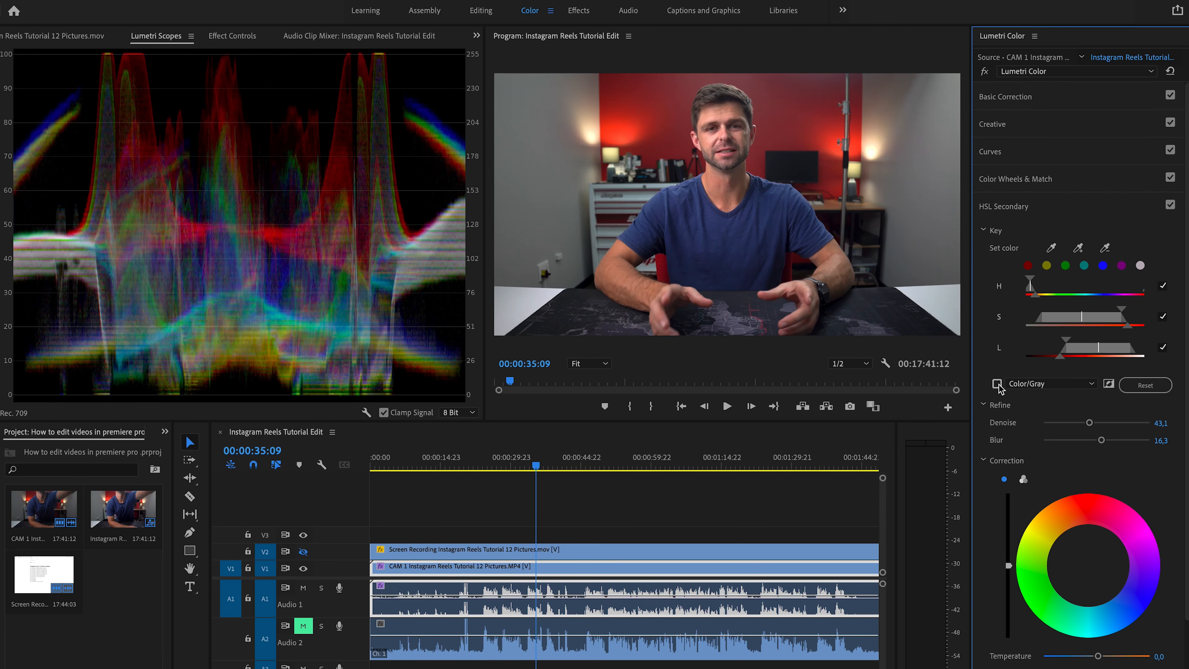
pyautogui.click(1110, 384)
pyautogui.click(997, 384)
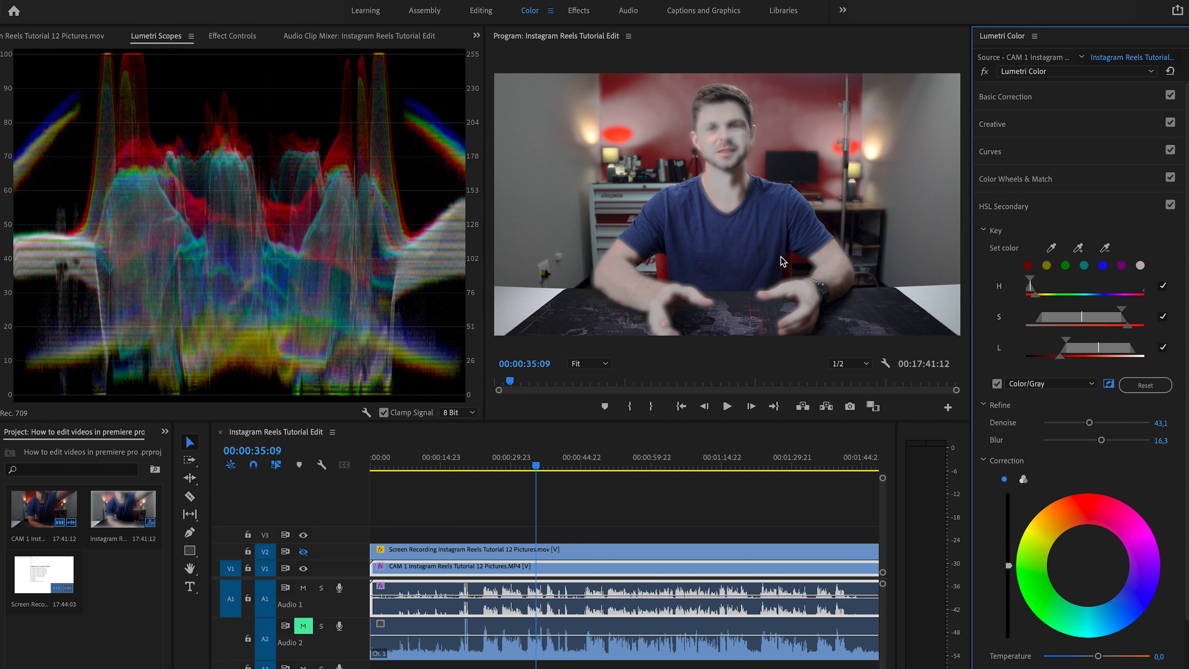
pyautogui.click(997, 384)
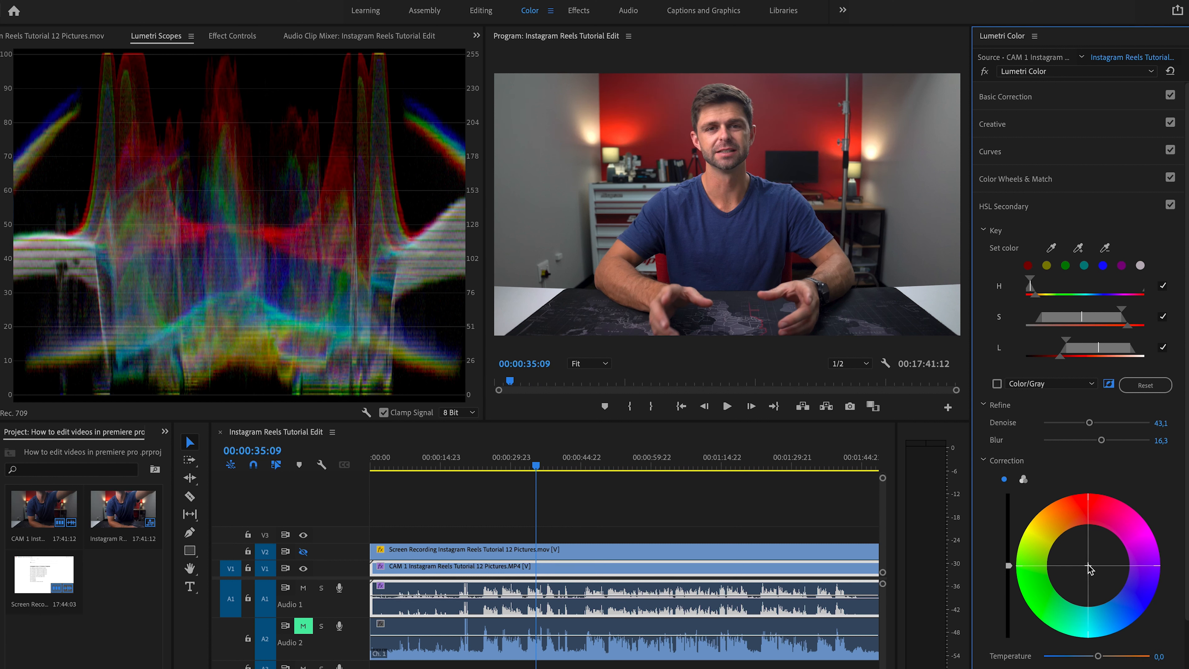
# Shift the HSL Secondary correction color slightly toward cyan-blue and set the Basic Correction temperature to 5.0.
pyautogui.moveTo(1088, 565); pyautogui.dragTo(1093, 578)
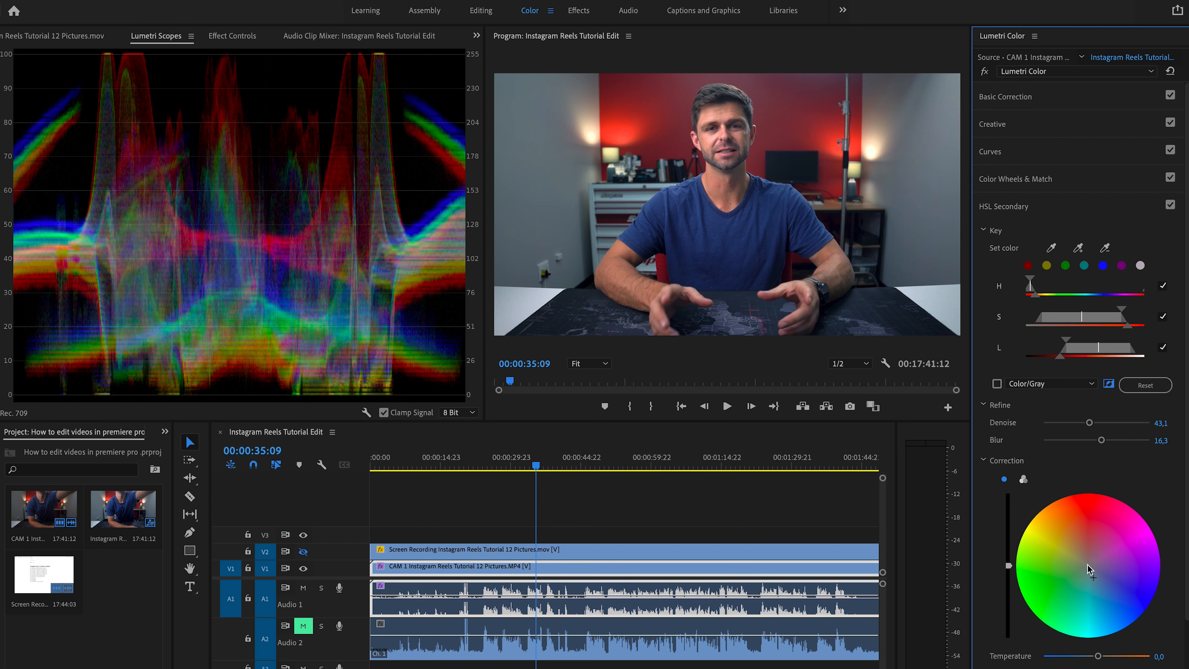
pyautogui.click(1037, 97)
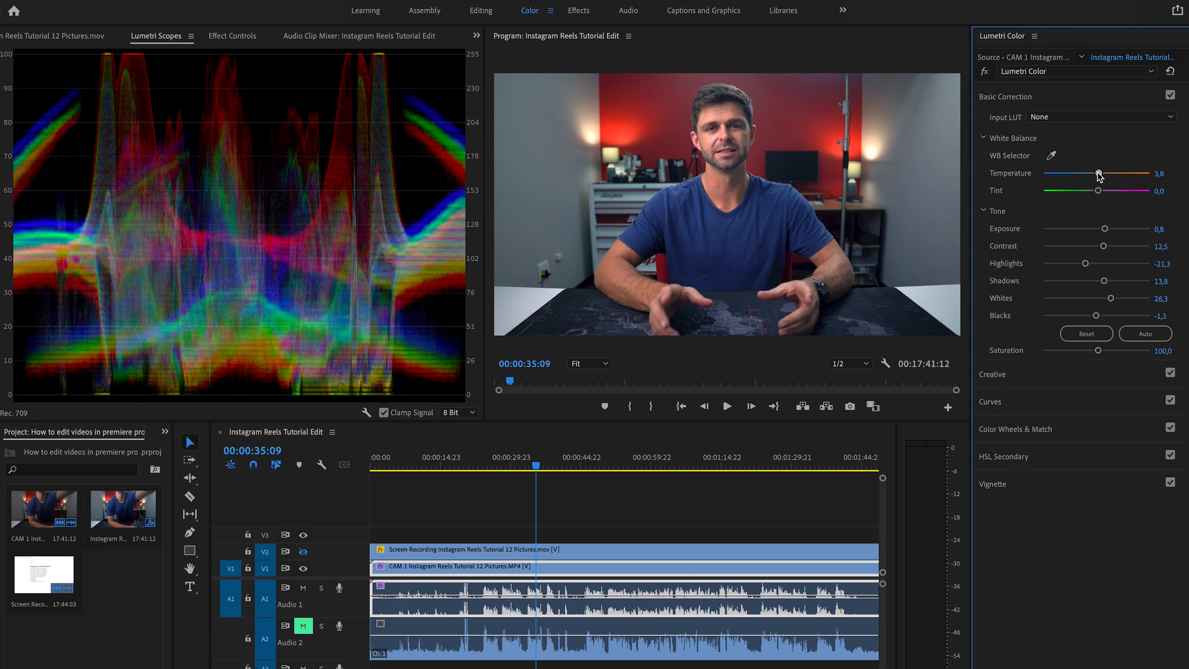
pyautogui.moveTo(1099, 175); pyautogui.dragTo(1100, 176)
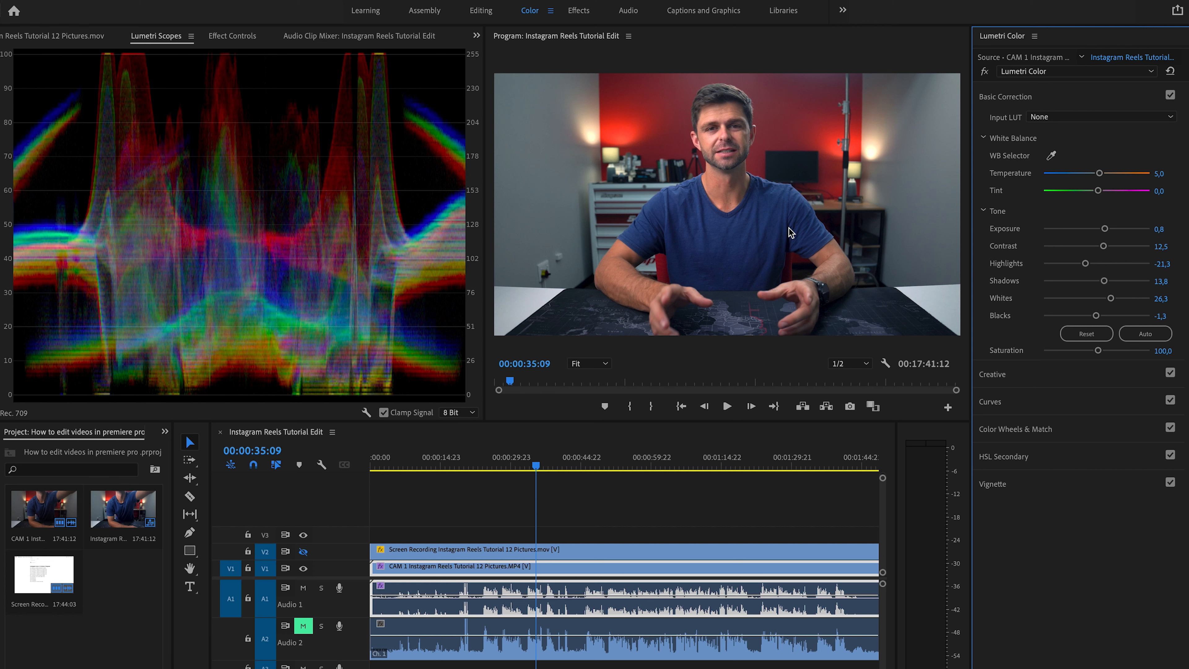
# Set the Creative vibrance to 16.3 and saturation to 108.8, and return to the Editing workspace.
pyautogui.click(1011, 375)
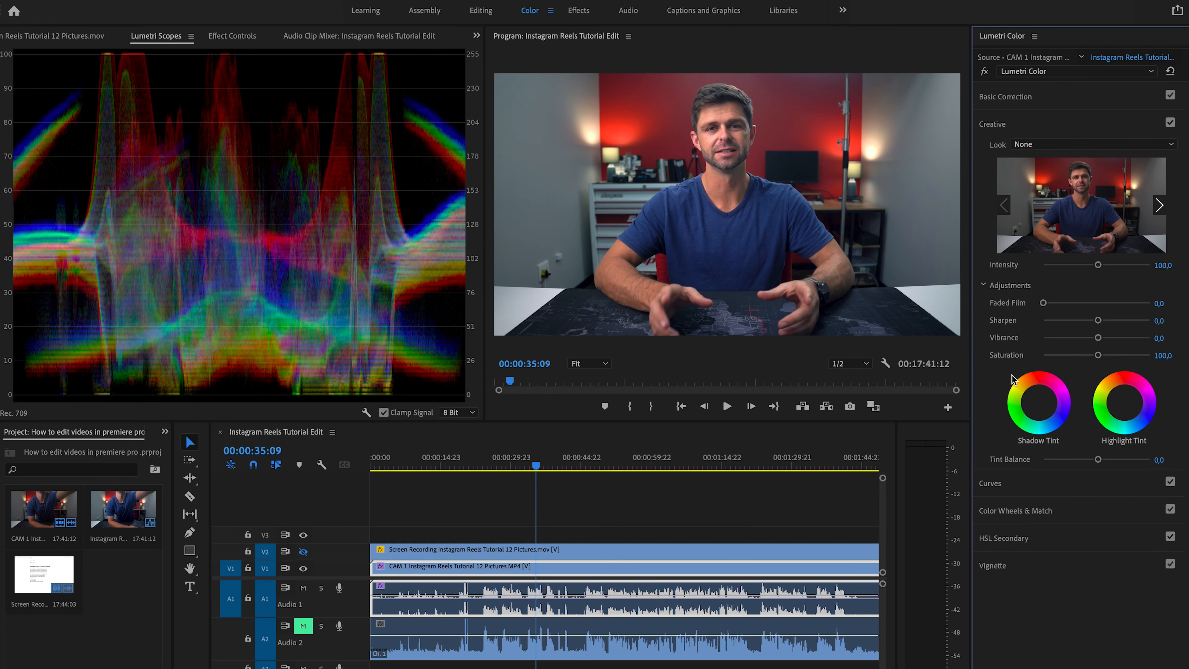
pyautogui.moveTo(1098, 338)
pyautogui.mouseDown()
pyautogui.moveTo(1102, 355)
pyautogui.moveTo(1125, 355)
pyautogui.moveTo(1101, 355)
pyautogui.mouseUp()
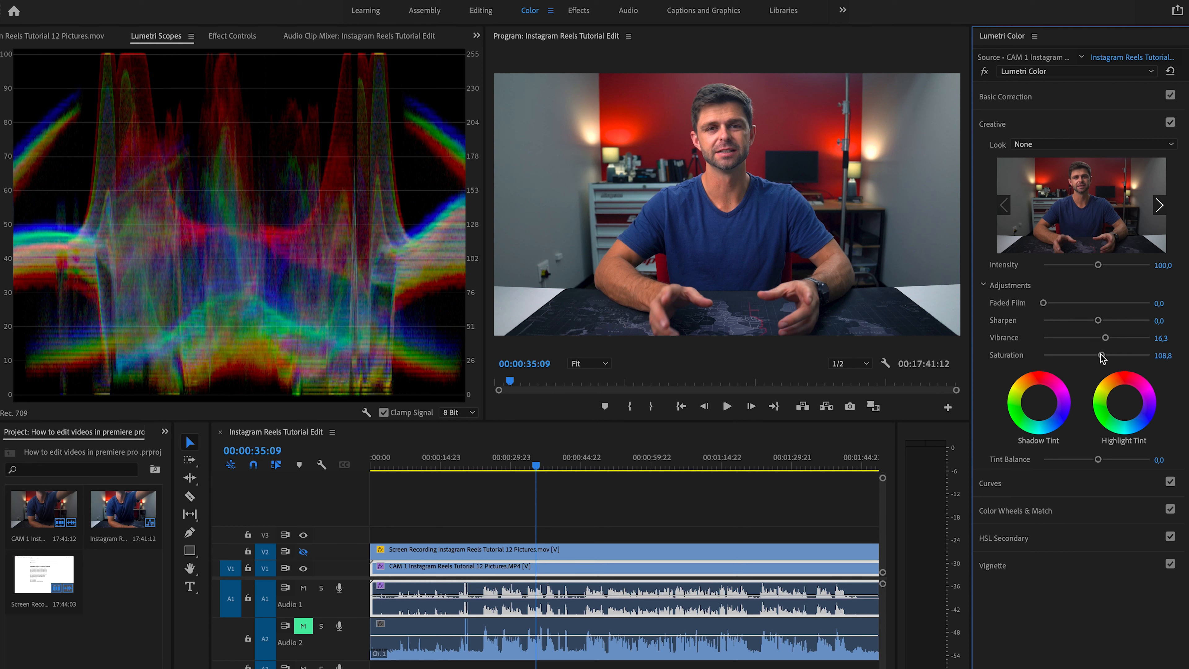
pyautogui.click(1030, 124)
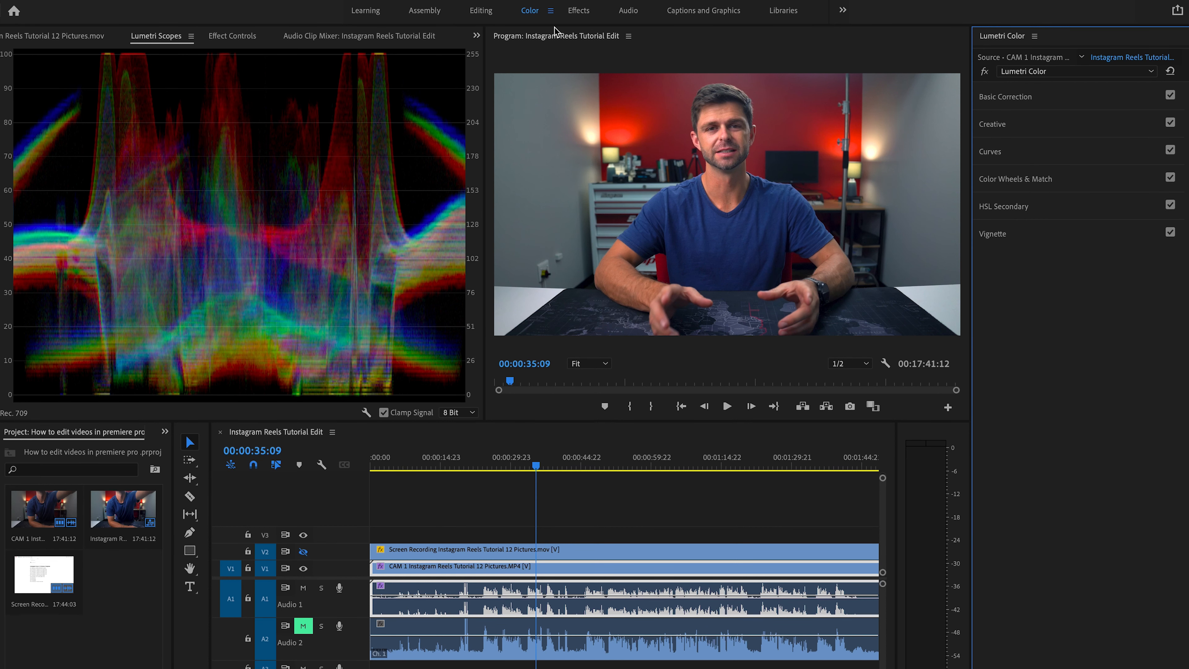
pyautogui.click(481, 10)
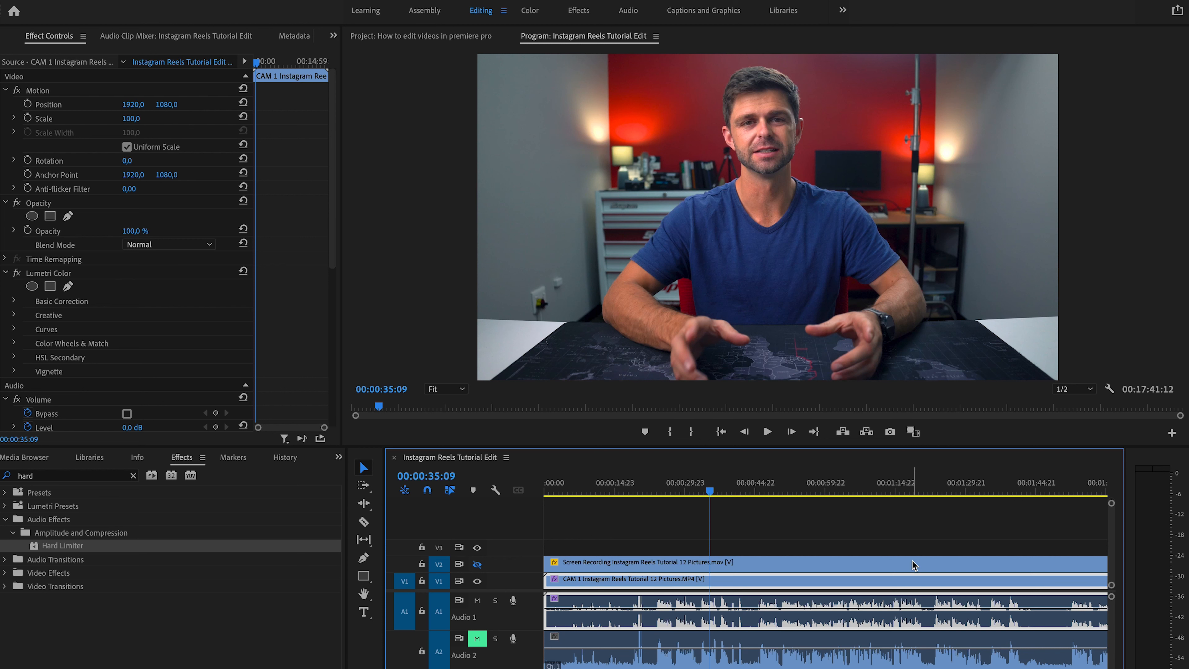
# Try splitting only the camera clip and its linked audio with the Razor tool shortly before the playhead, and undo the split.
pyautogui.press('c')
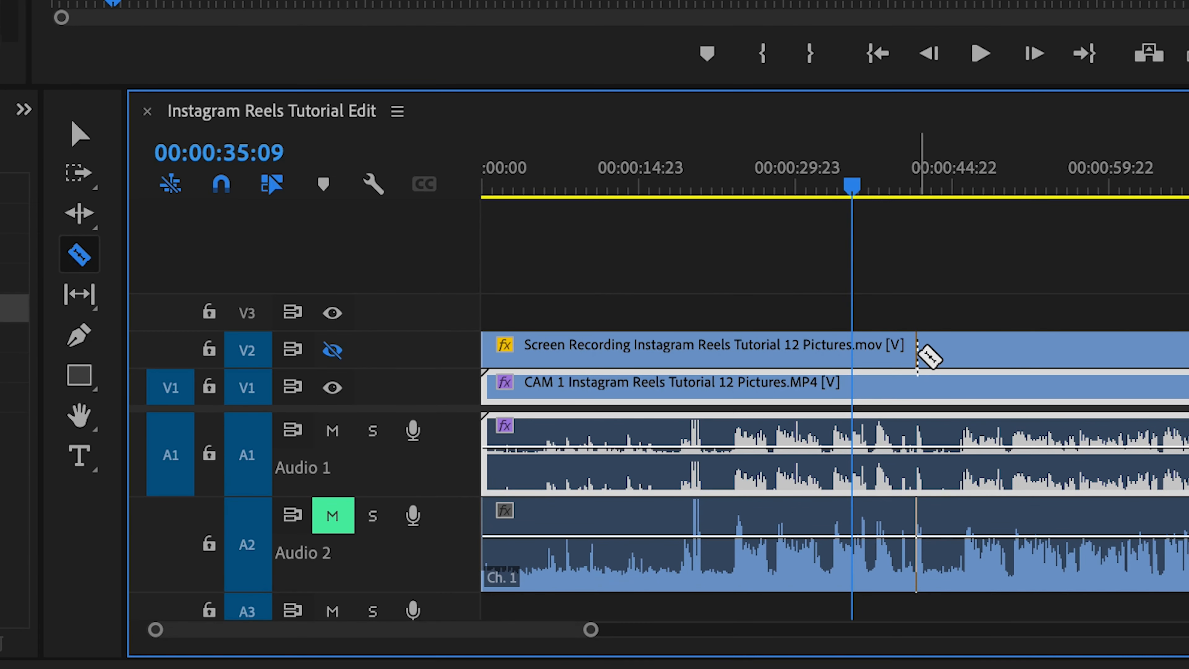
pyautogui.click(827, 389)
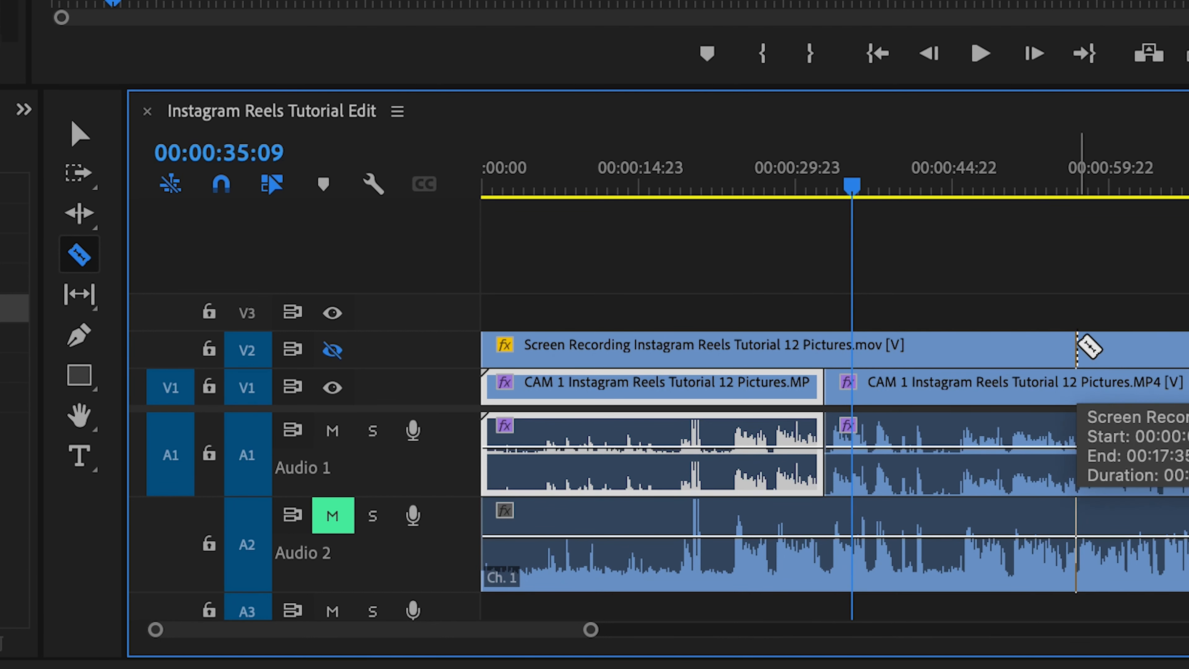
pyautogui.hotkey('ctrl', 'z')
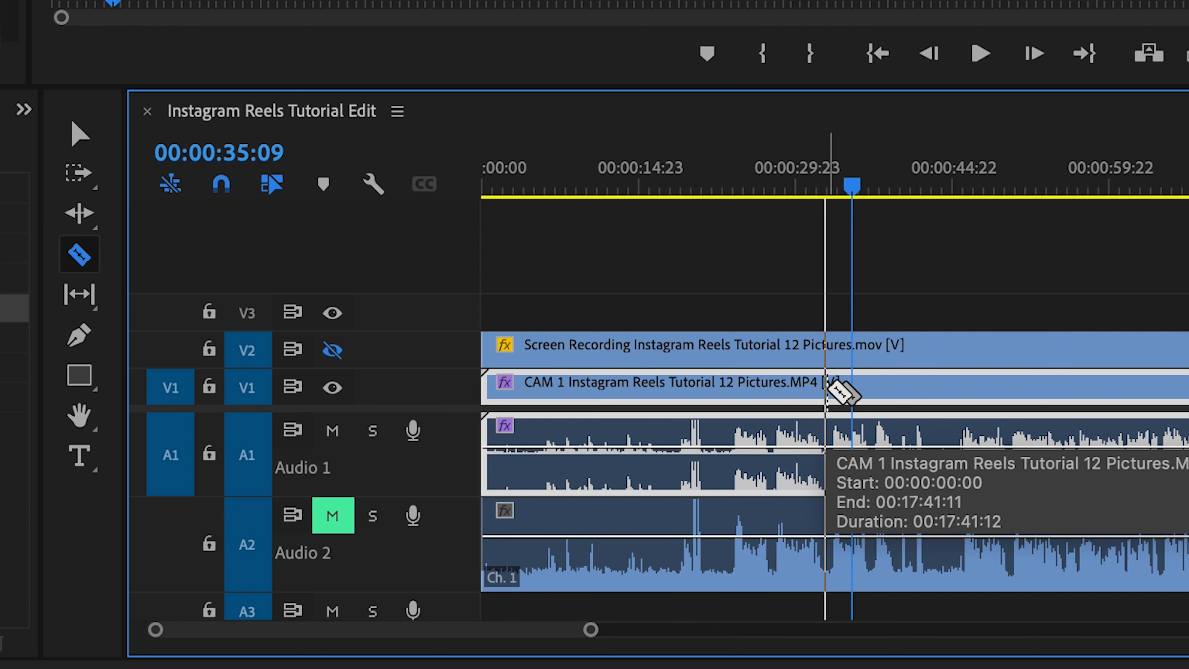
# Split the clips on all tracks at 00:00:32:22 and delete the opening section before the cut.
pyautogui.click(826, 390)
pyautogui.press('=')
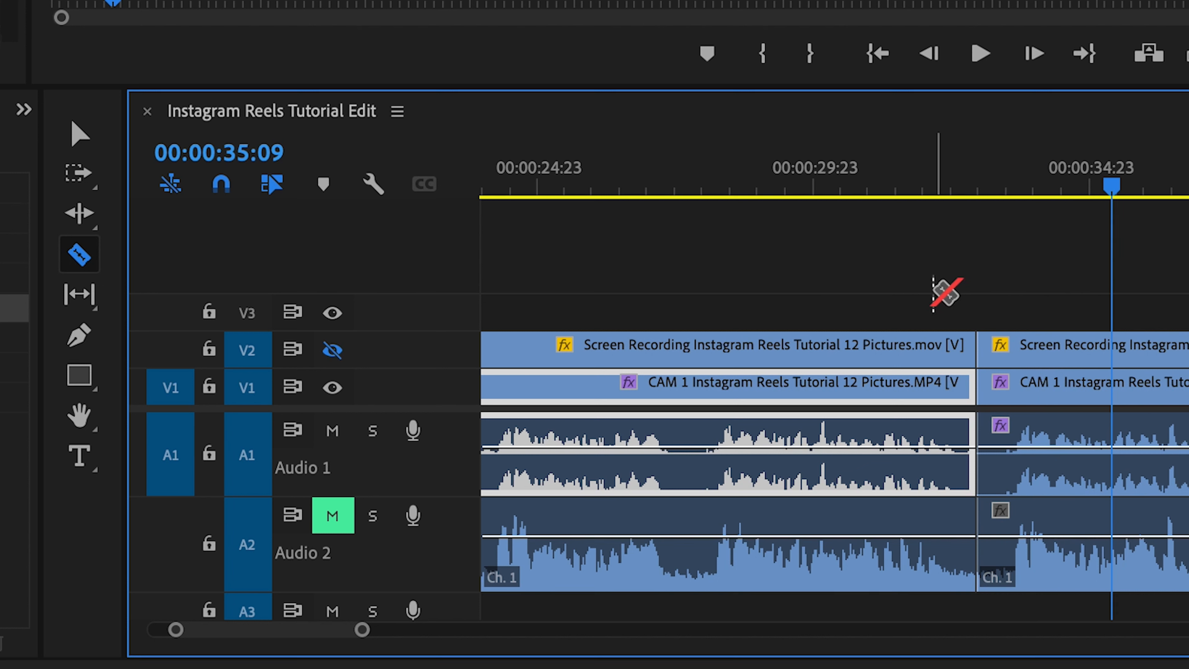
pyautogui.press('v')
pyautogui.moveTo(918, 319); pyautogui.dragTo(747, 539)
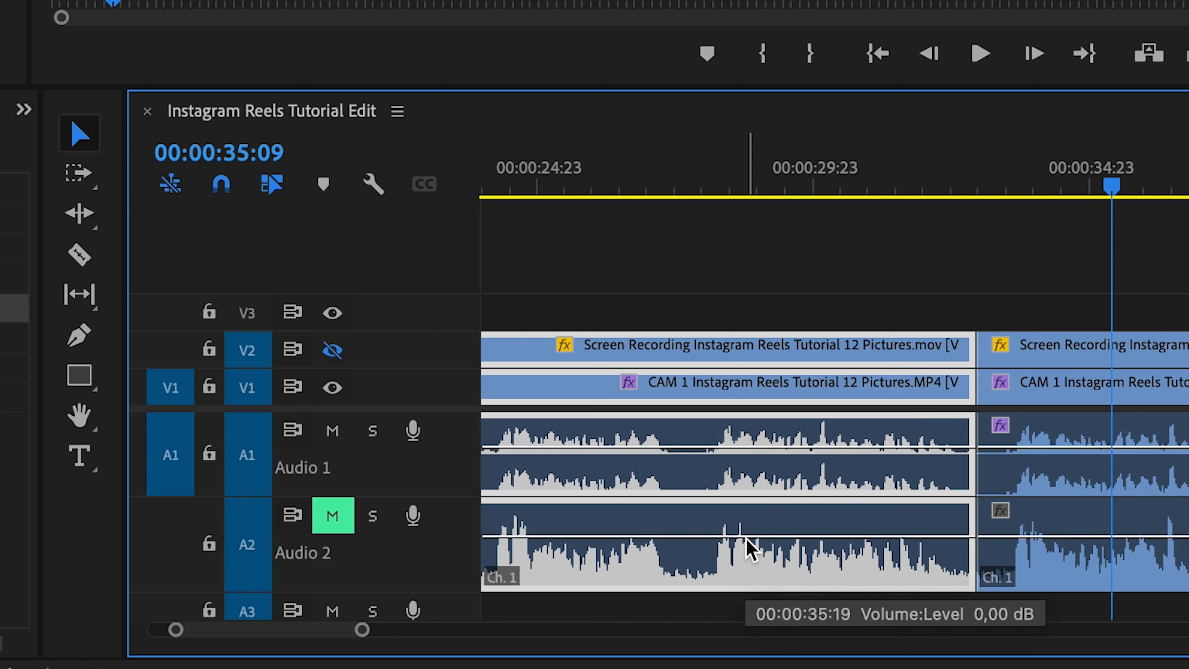
pyautogui.press('Delete')
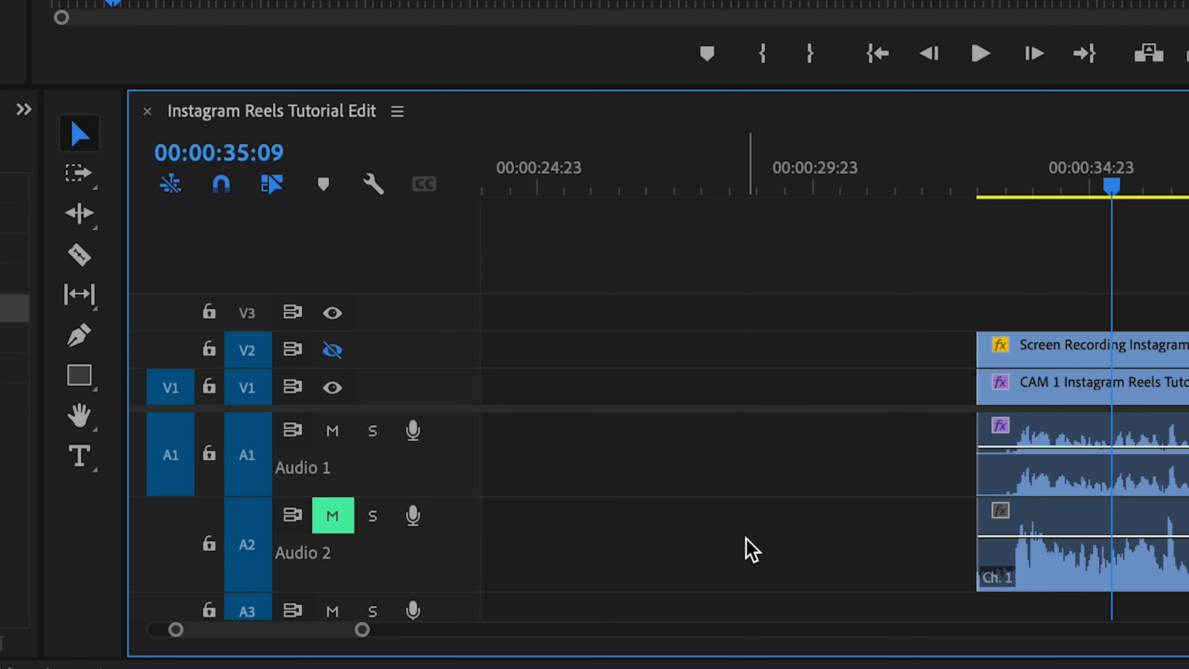
# Close the empty gap at the sequence start with a ripple trim, and undo the edits back to the unsplit clips.
pyautogui.press('Up')
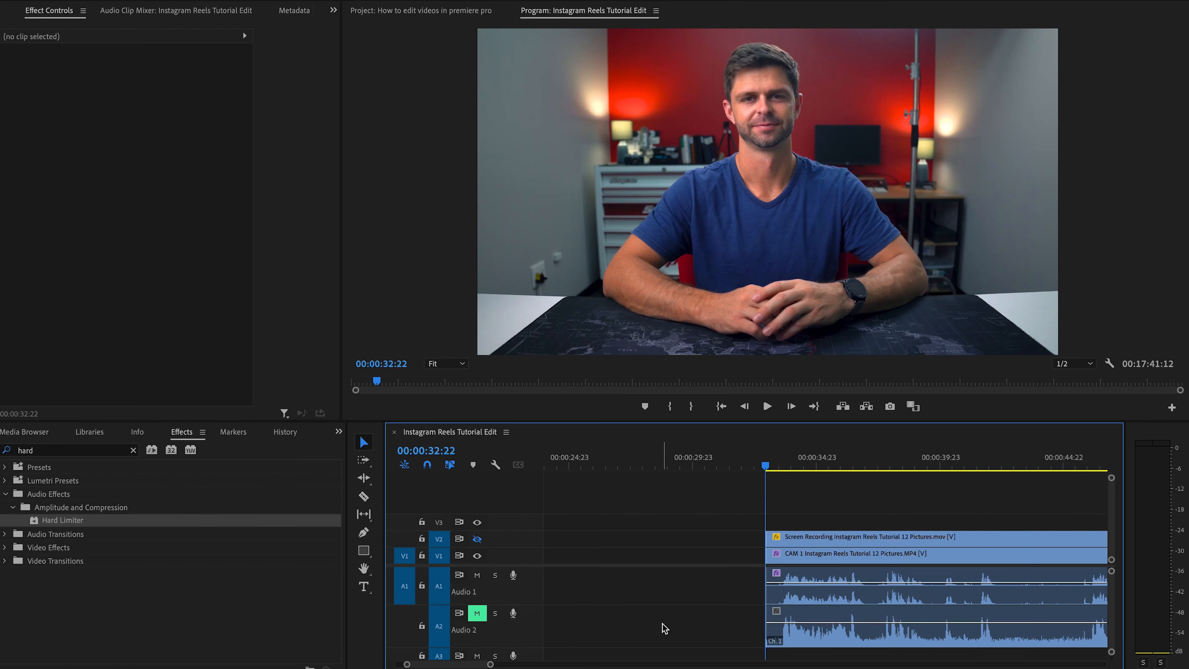
pyautogui.press('Up')
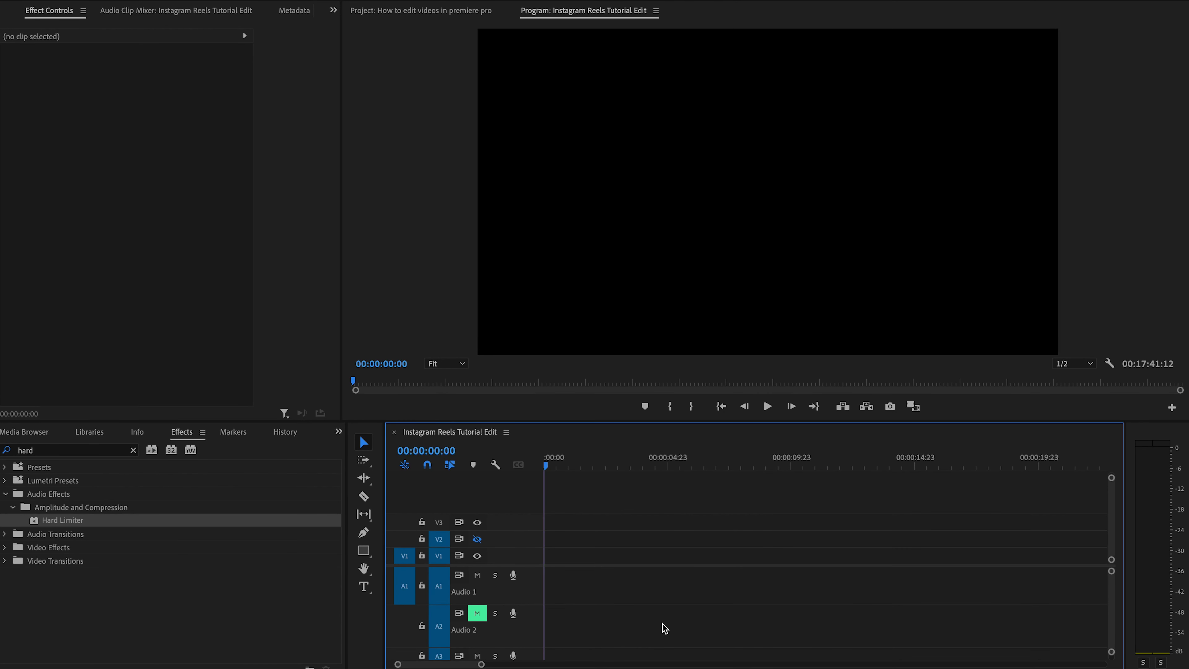
pyautogui.press('w')
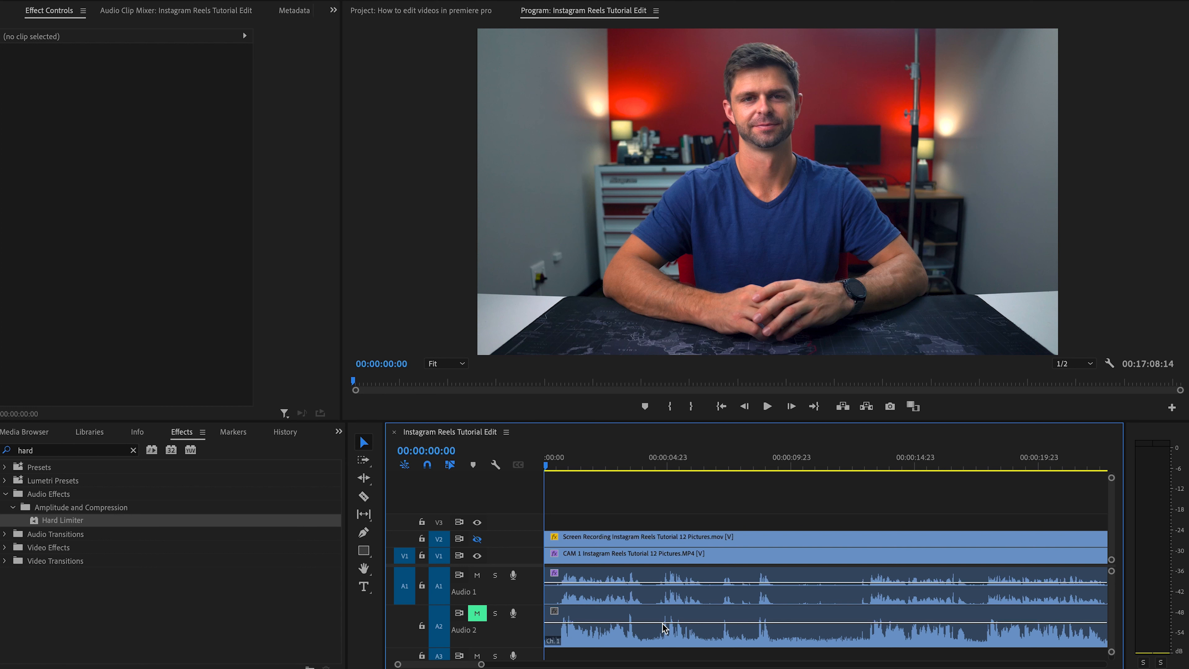
pyautogui.press('super+z')
pyautogui.press('super+z')
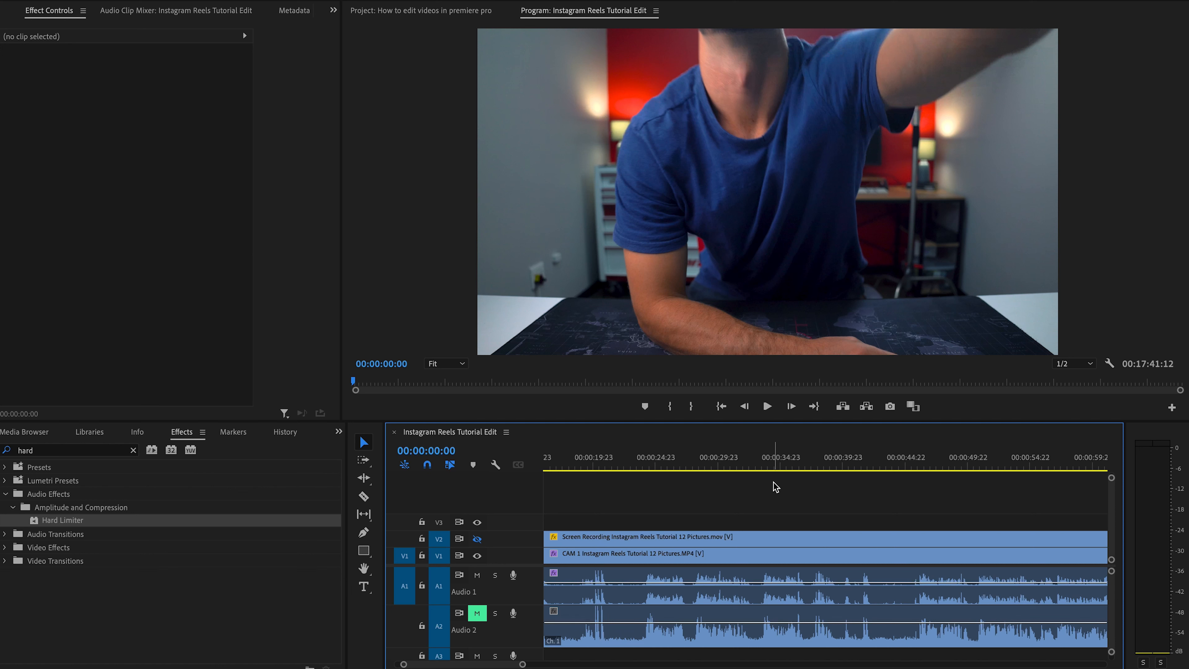
# Ripple trim the opening of all clips up to 00:00:33:09, just before the speaker starts talking.
pyautogui.click(768, 465)
pyautogui.click(761, 466)
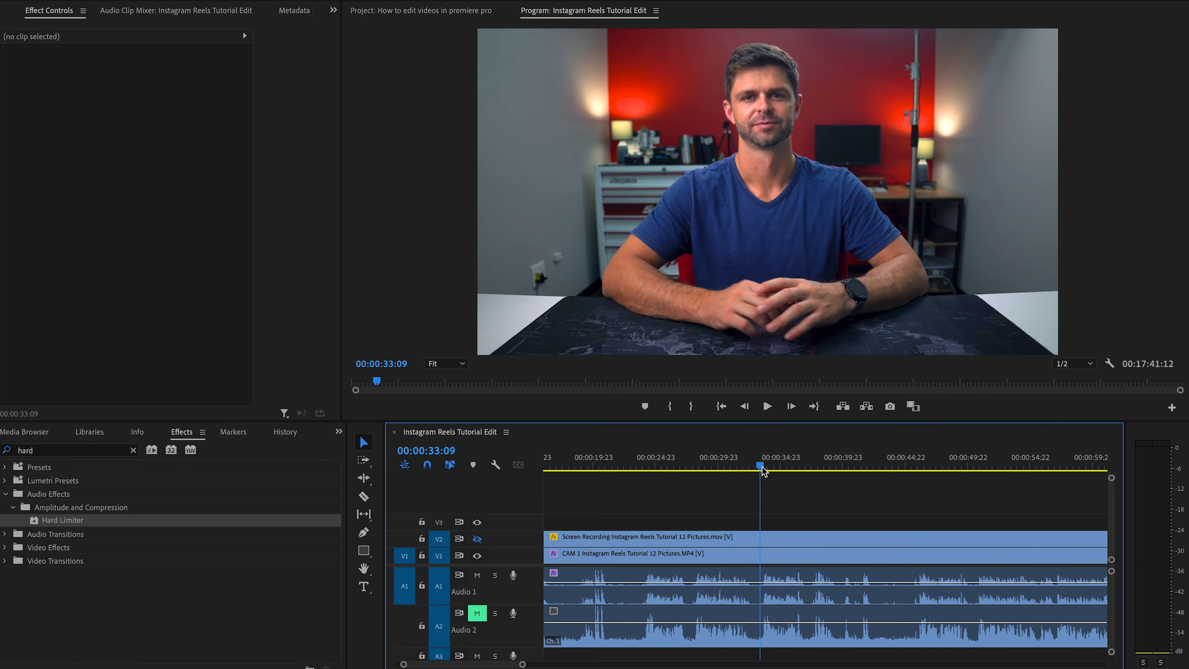
pyautogui.press('q')
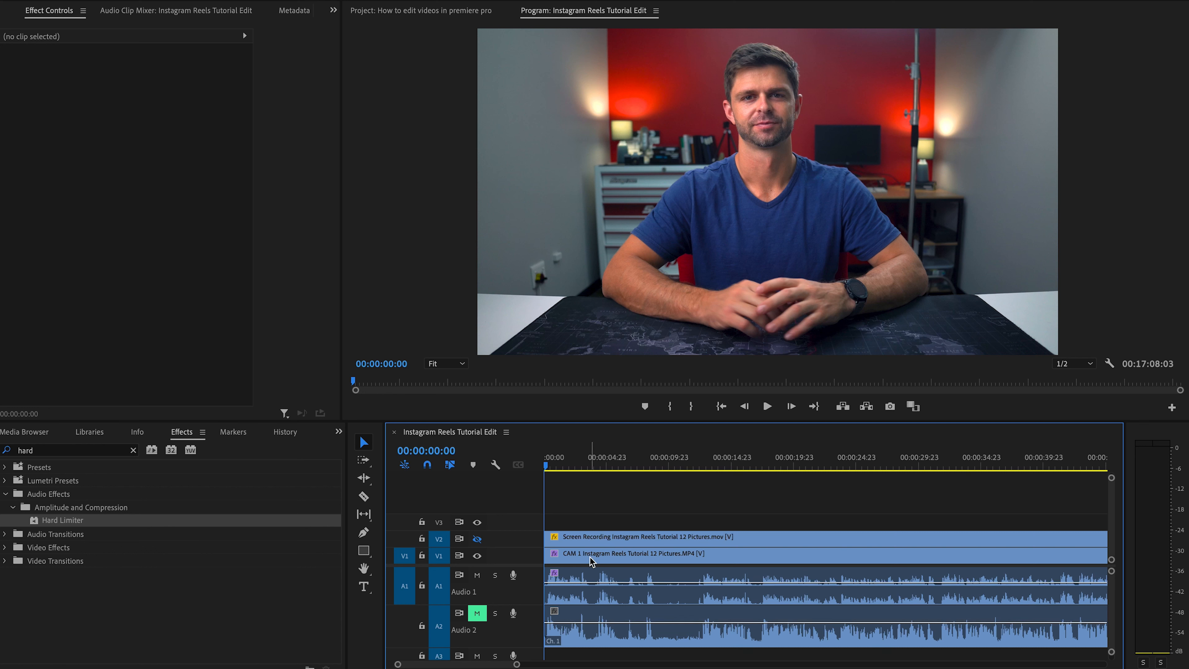
# Play the intro, split the clips on all tracks at 00:00:06:00, and move the playhead to the end of the pause at 00:00:12:14.
pyautogui.press('space')
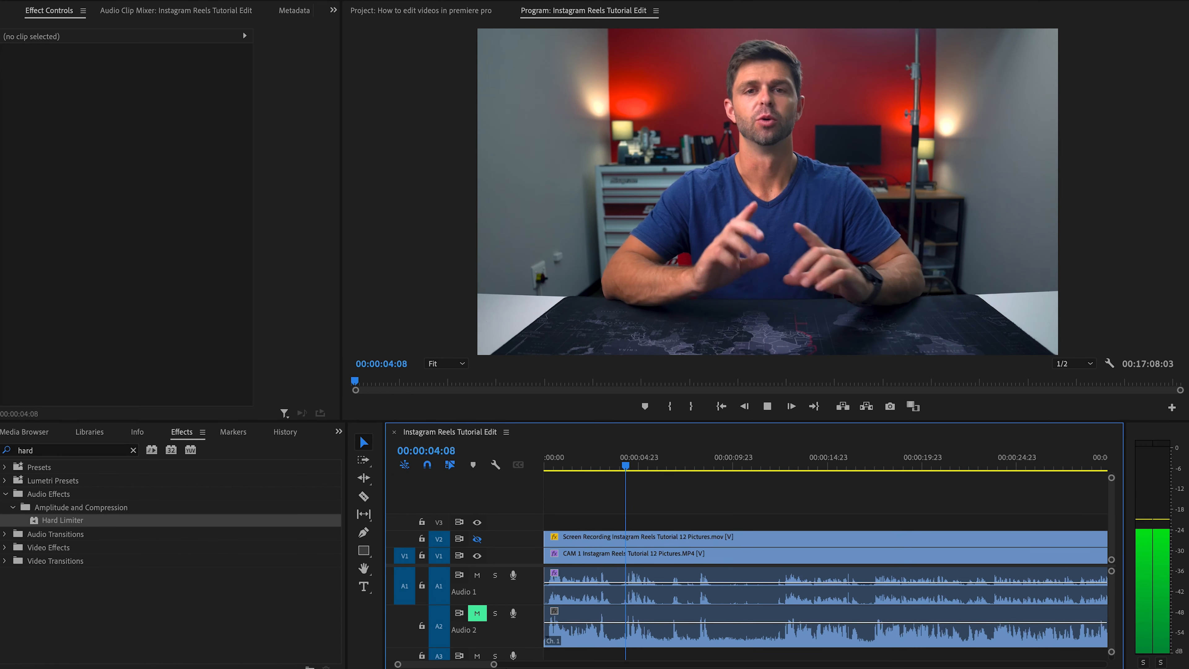
pyautogui.press('space')
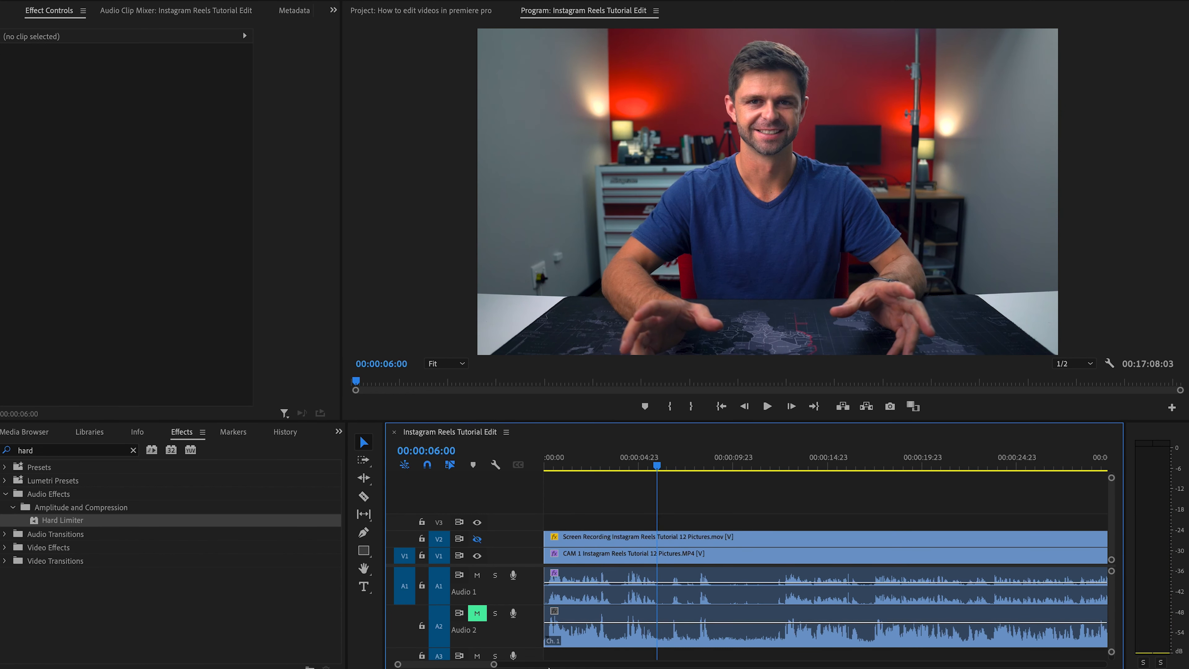
pyautogui.press('c')
pyautogui.click(660, 596)
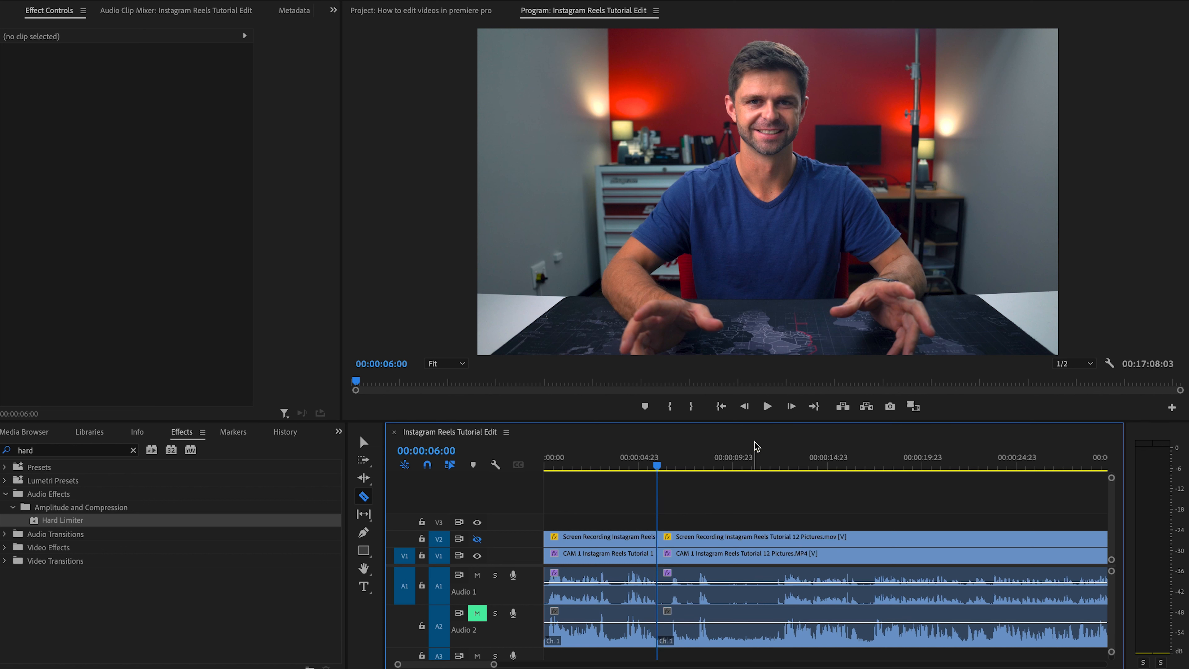
pyautogui.moveTo(755, 466); pyautogui.dragTo(784, 467)
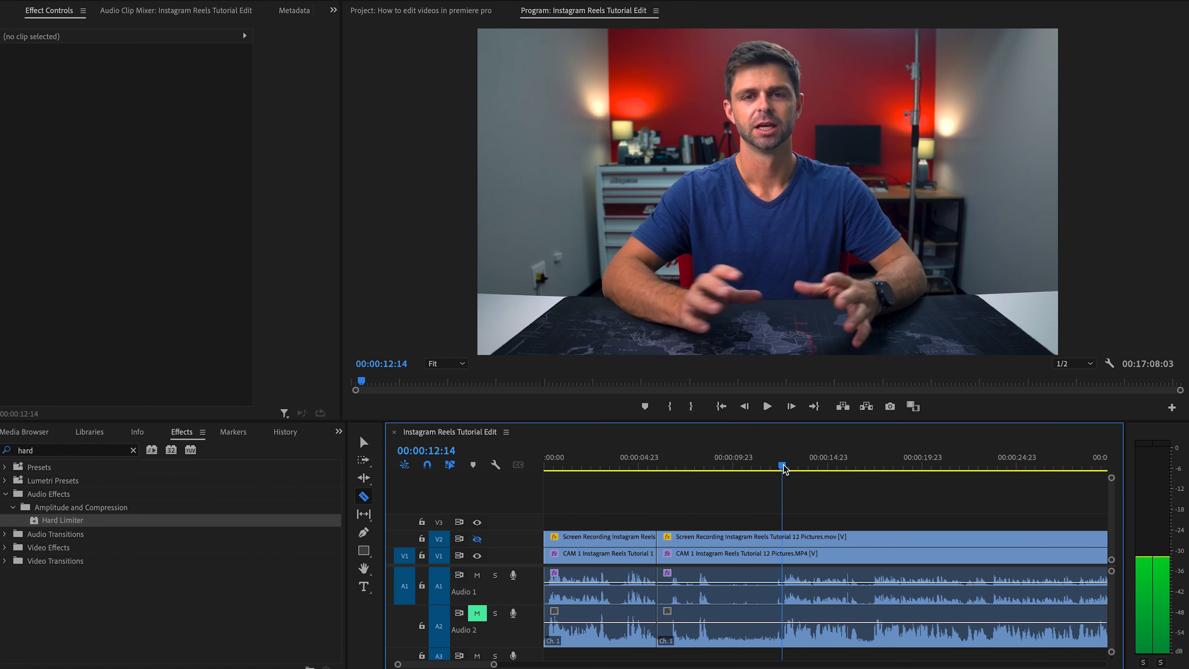